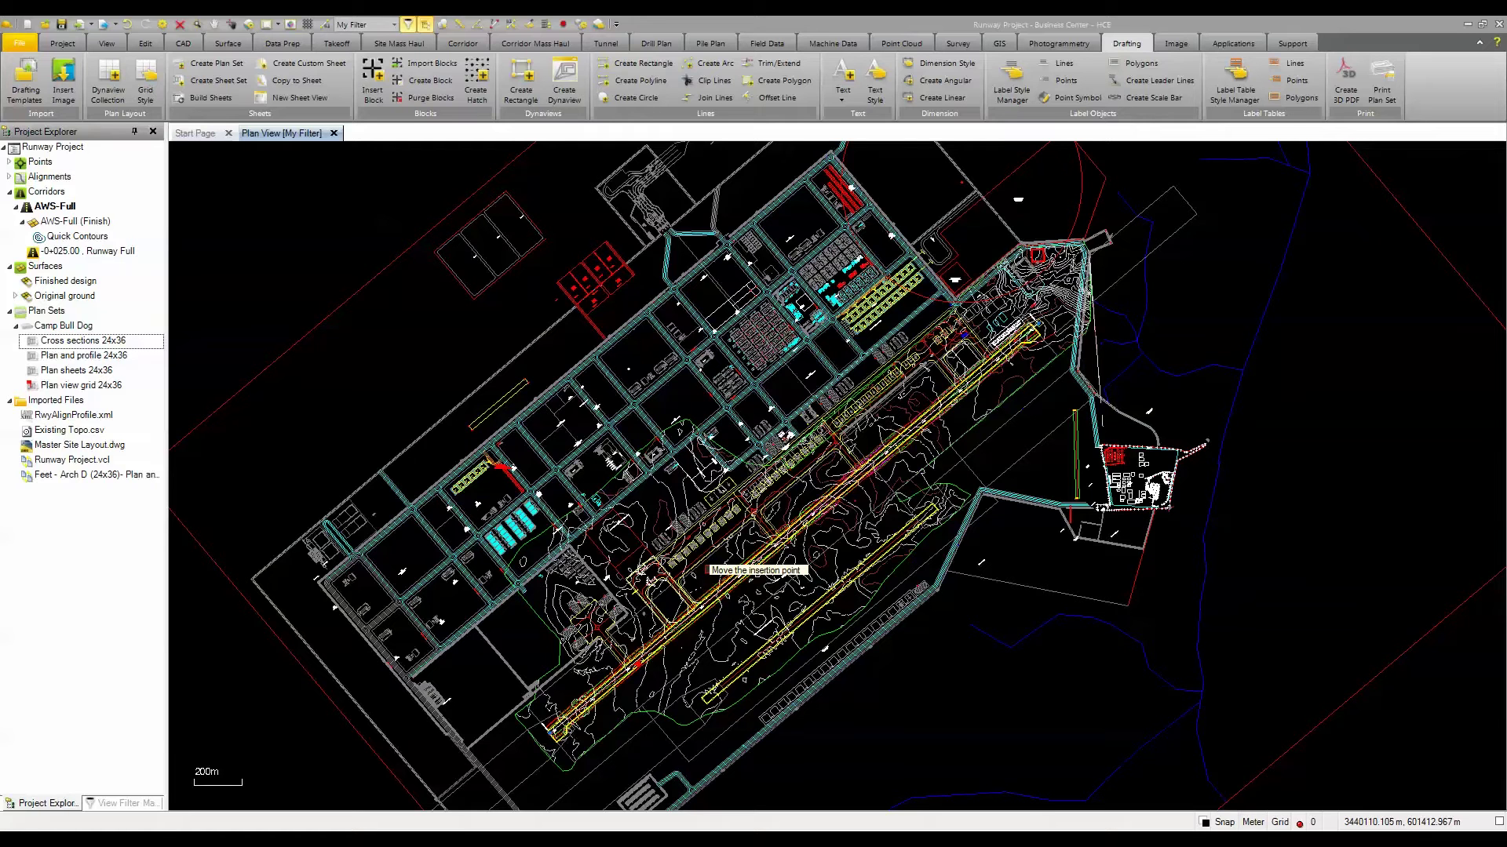
- Inspect the properties of the small rectangular dome polygon, then clear the selection
left_click(709, 570)
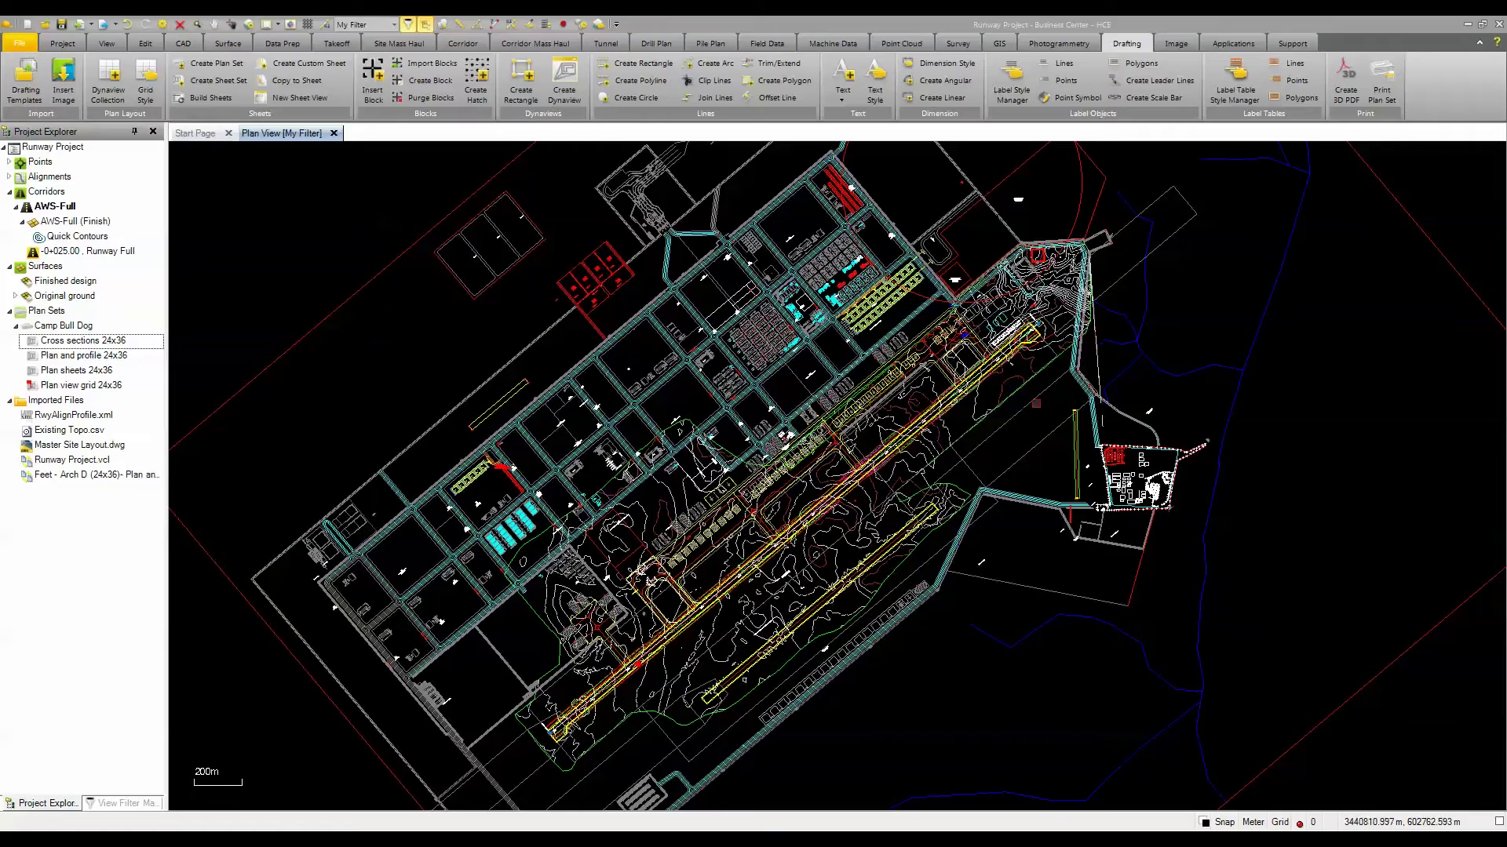
scroll(1022, 378, "up", 2)
scroll(939, 330, "up", 5)
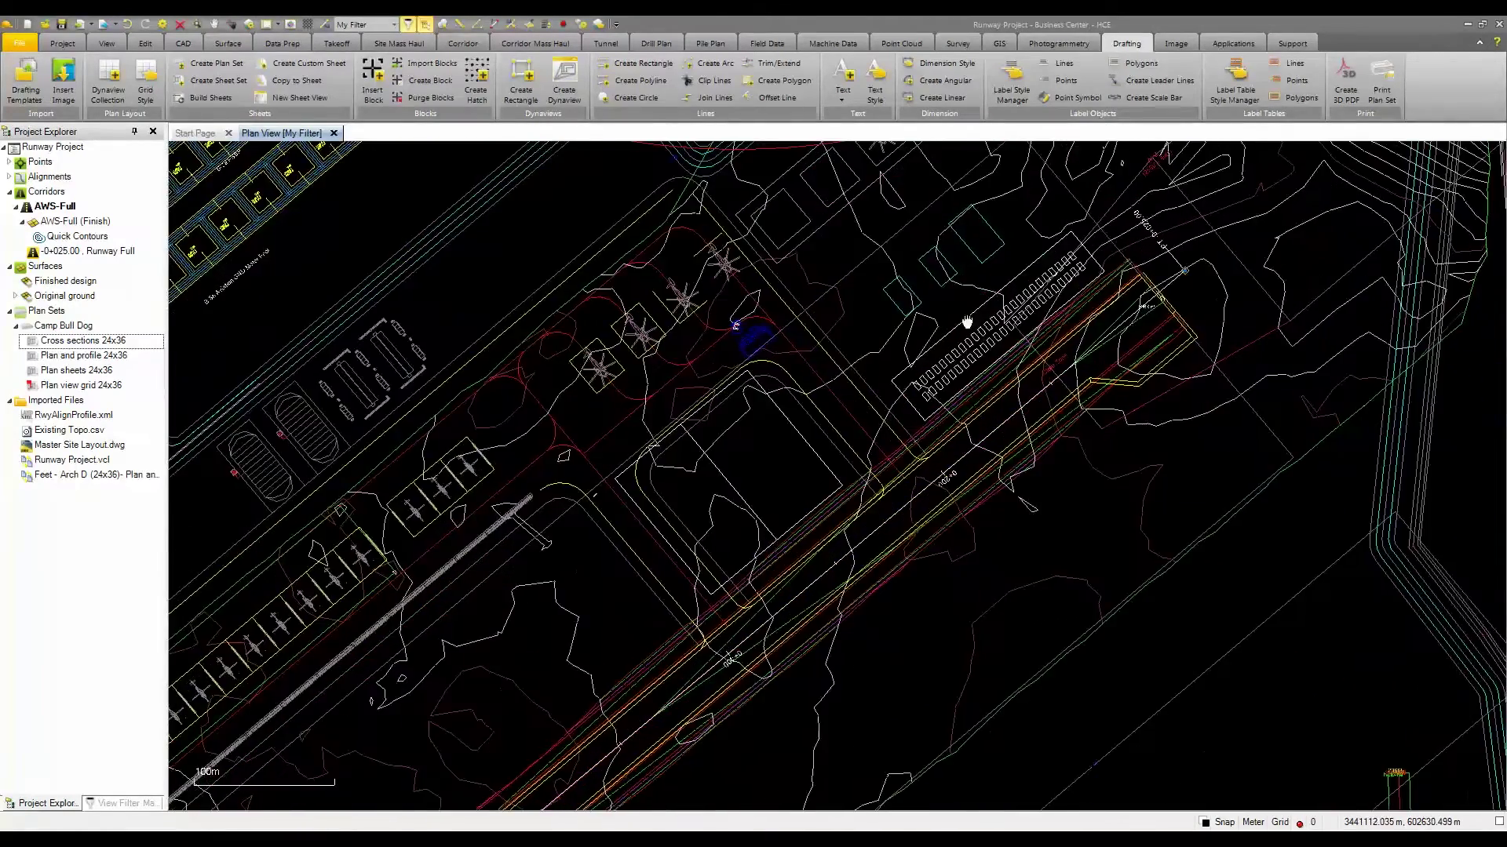
scroll(576, 476, "up", 3)
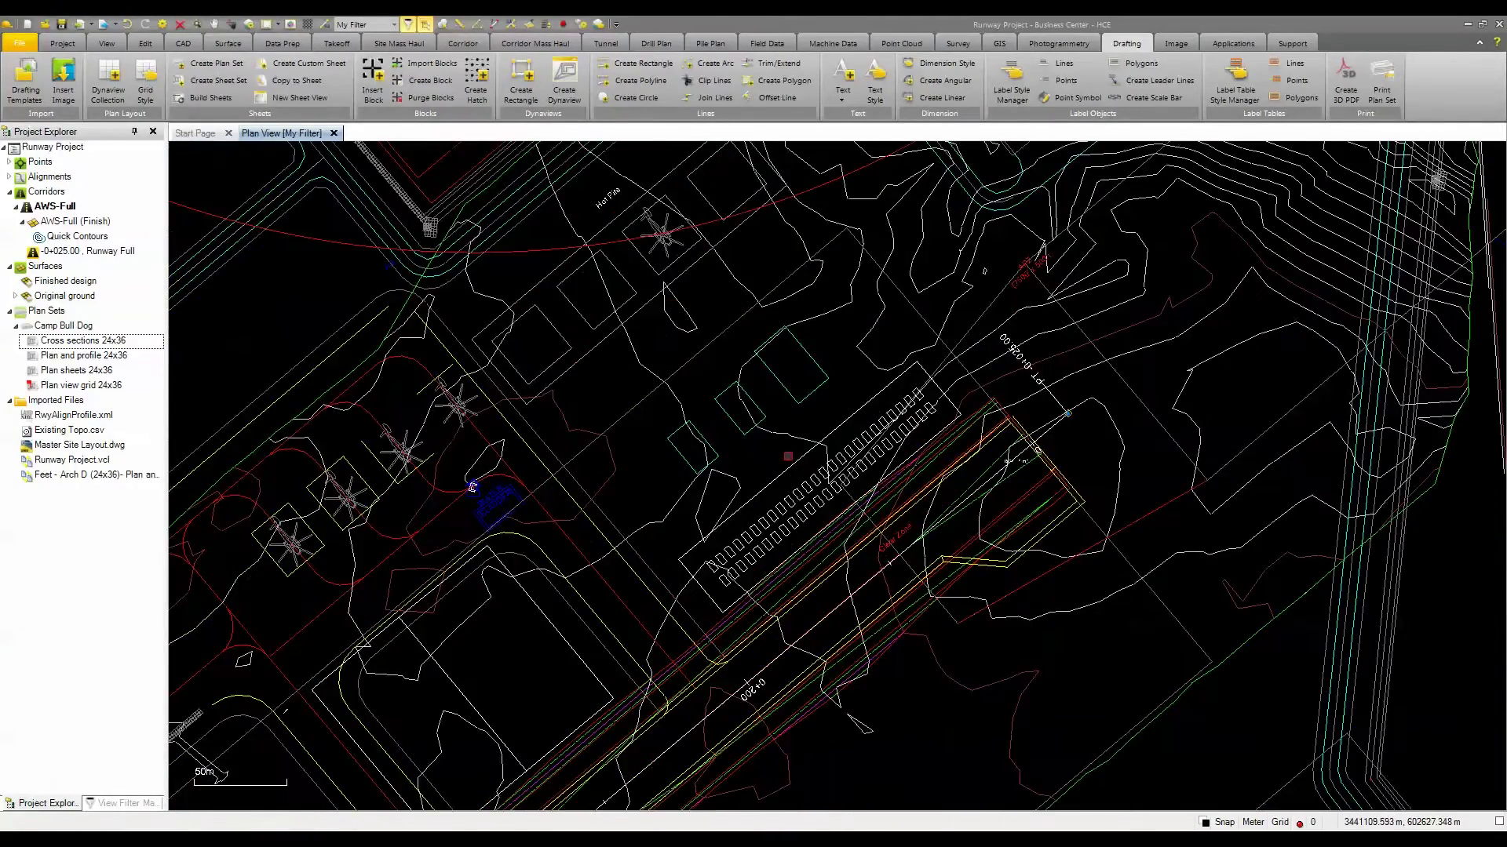
left_click(885, 289)
right_click(902, 284)
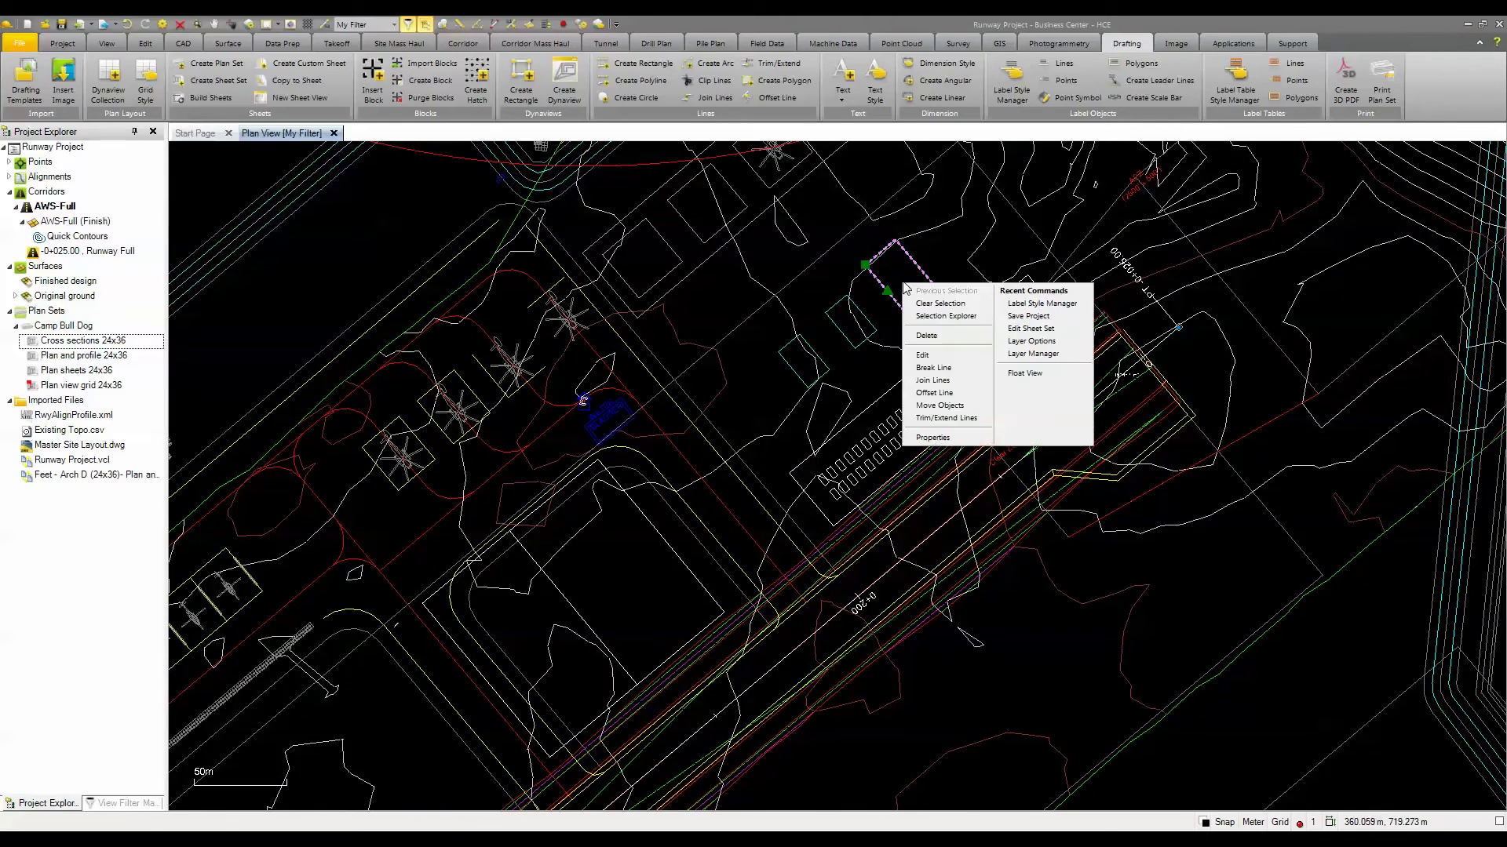
left_click(934, 437)
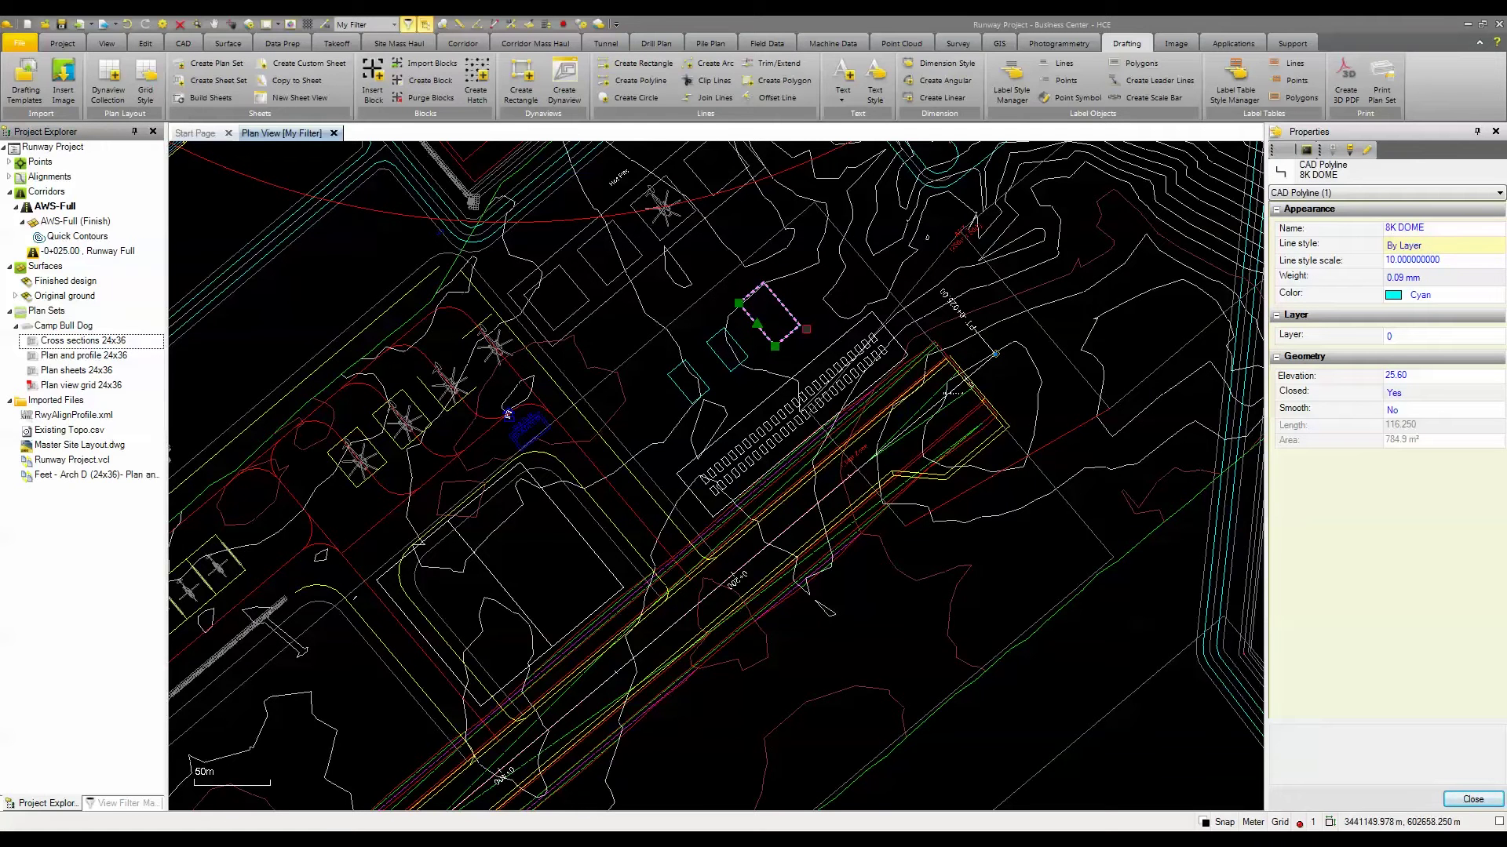
left_click(1472, 799)
key("Escape")
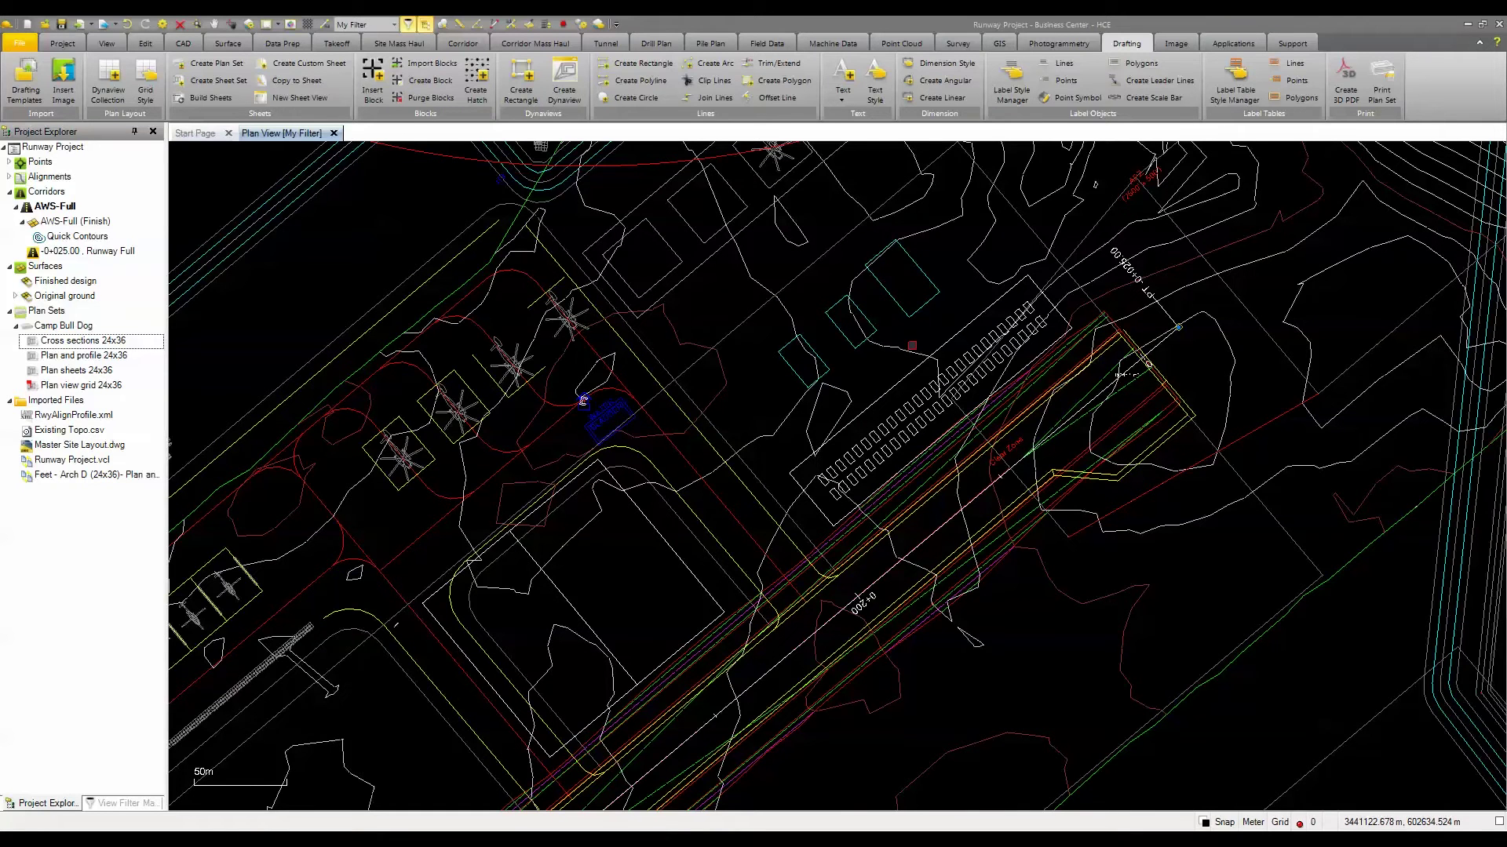
- Review the line and polygon label styles, such as Length Only and Name Only, in the style manager
left_click(1010, 78)
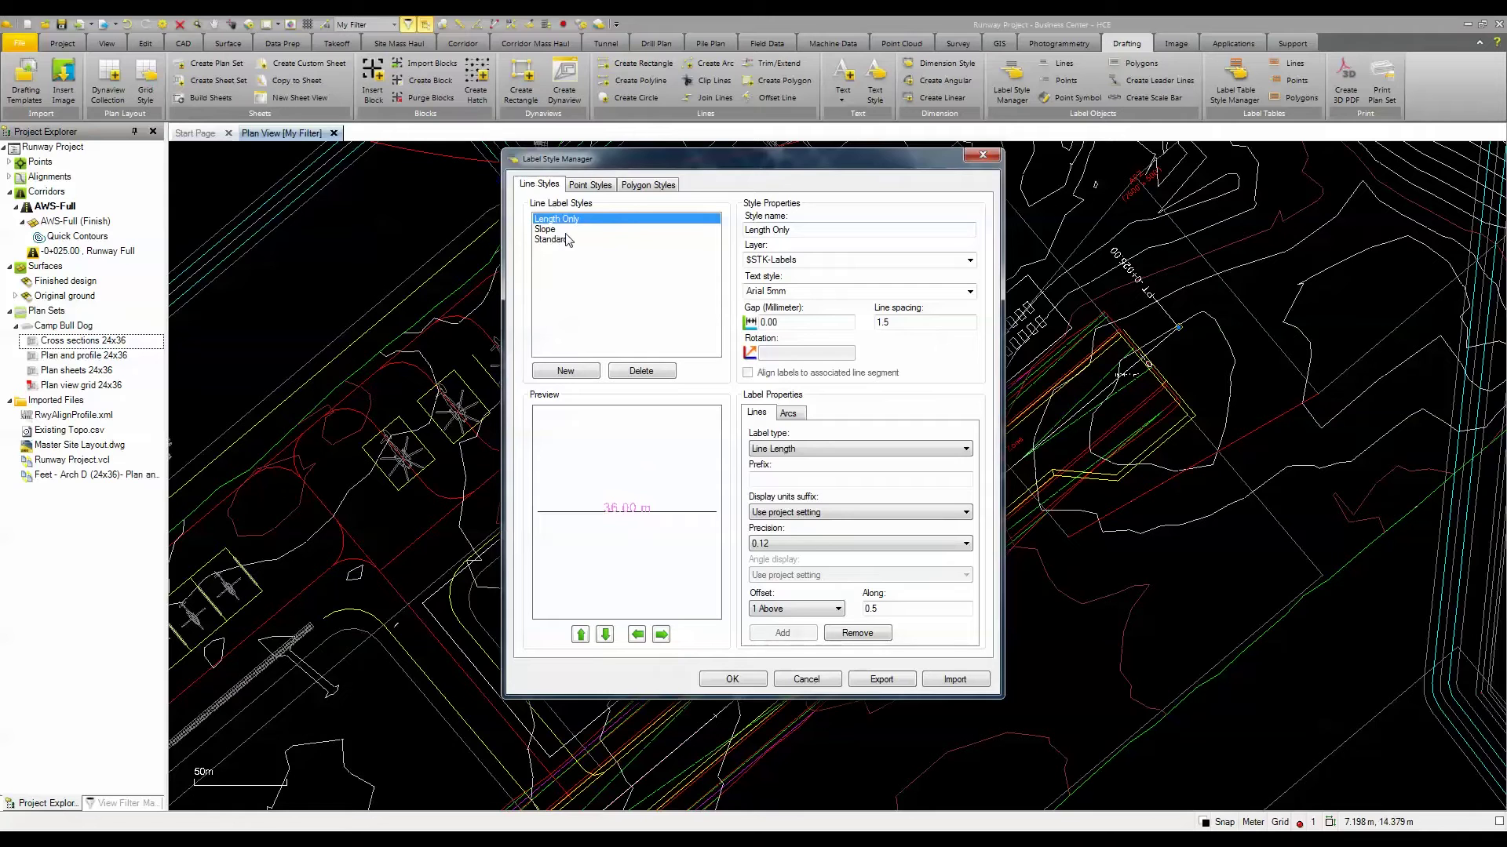
left_click(585, 186)
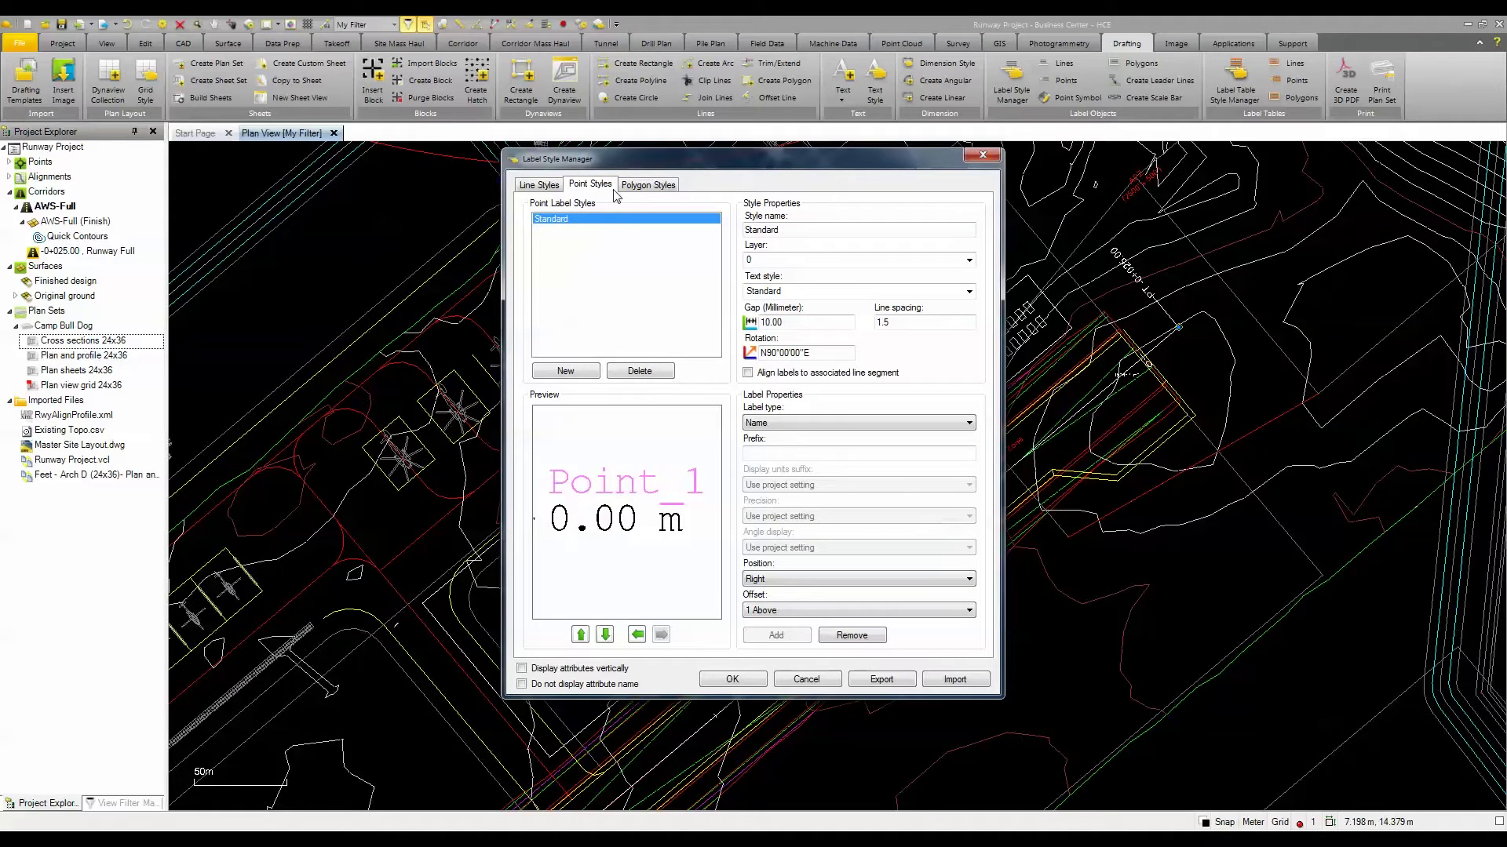
left_click(637, 186)
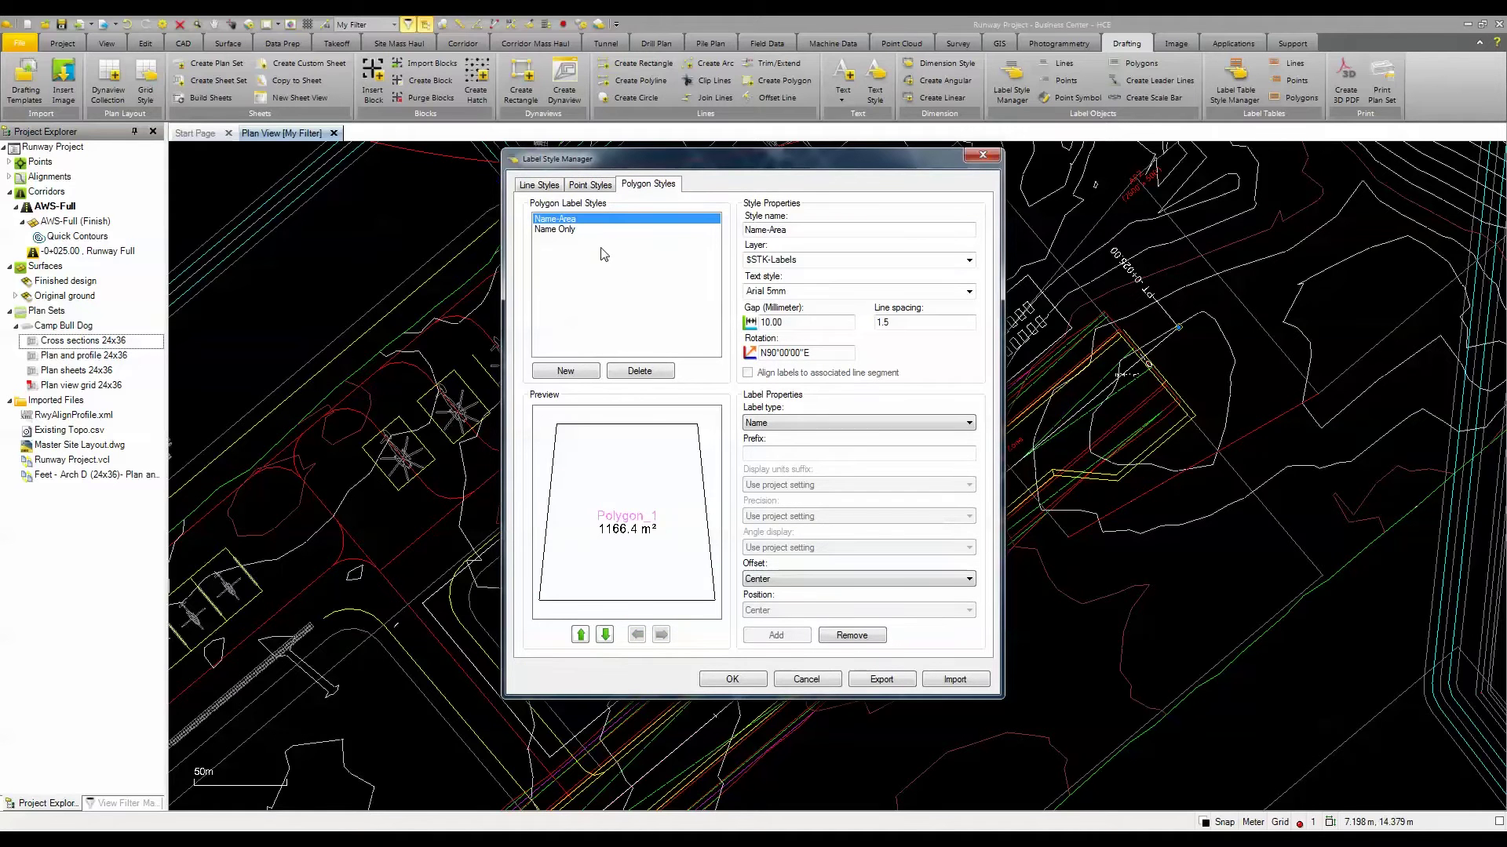
left_click(541, 186)
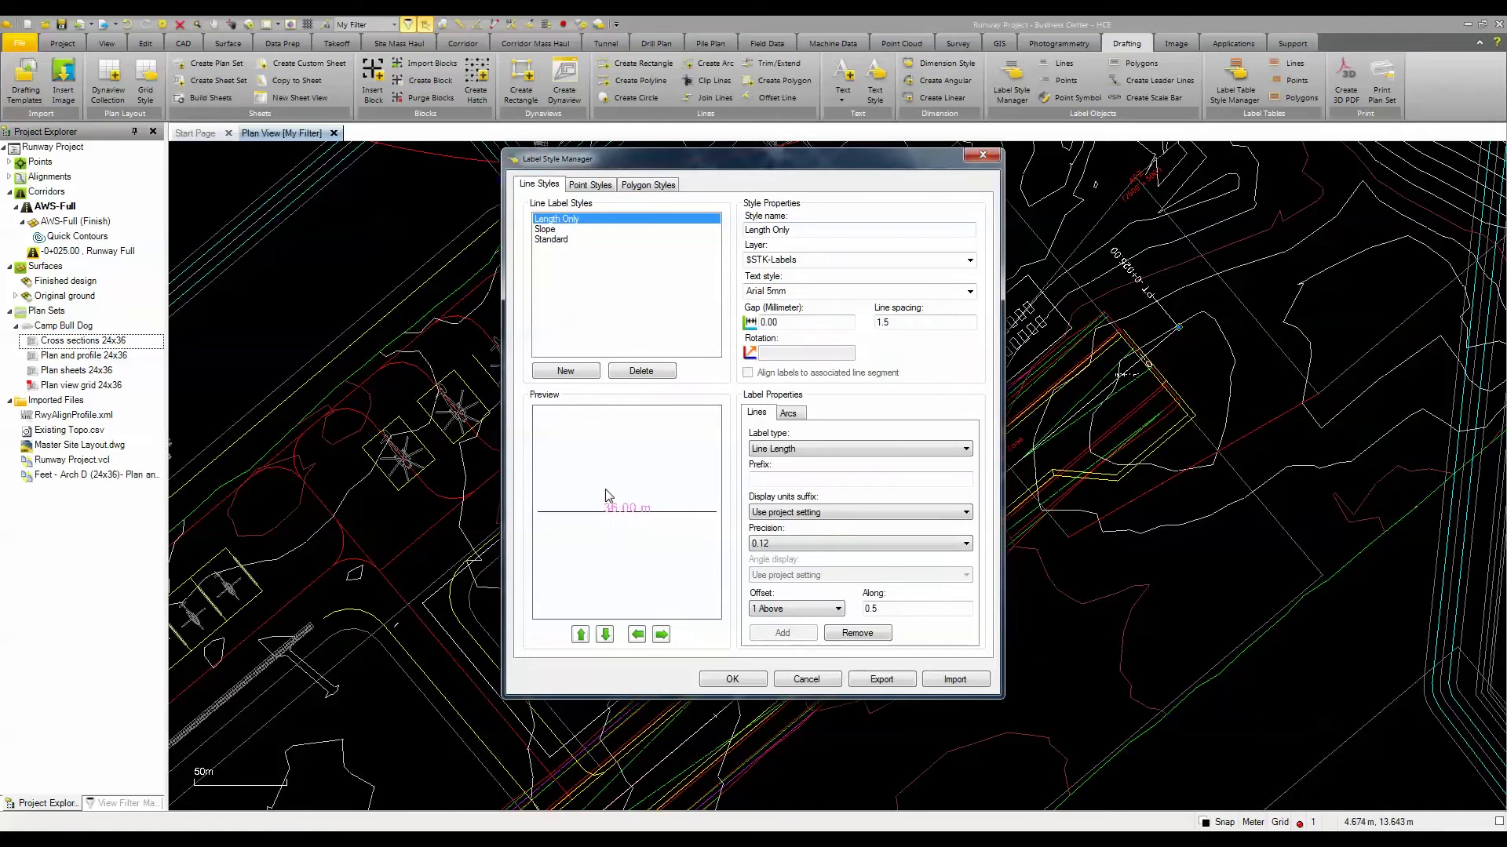
left_click(553, 240)
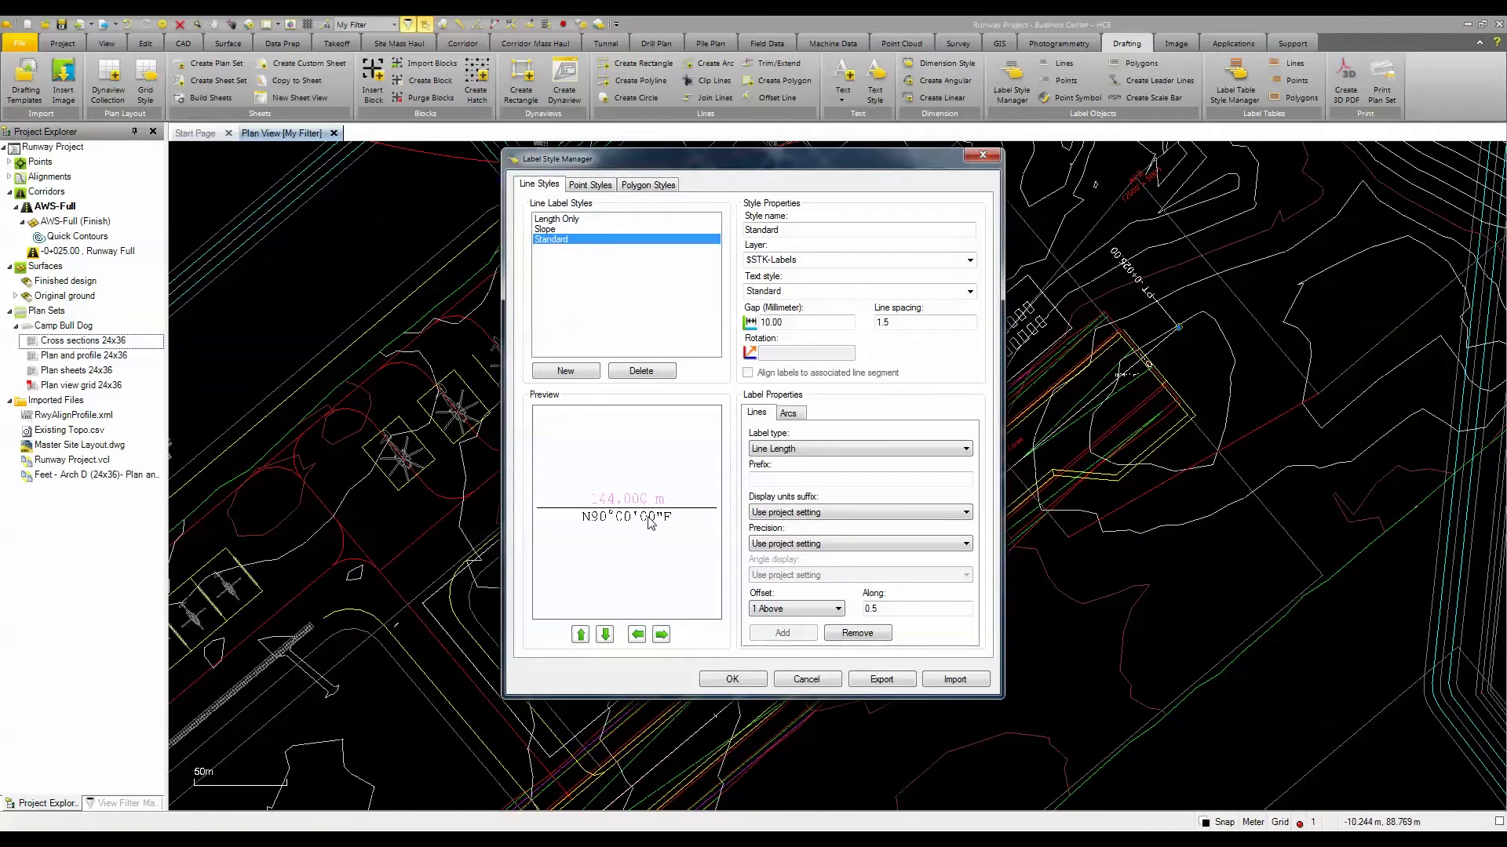
left_click(577, 219)
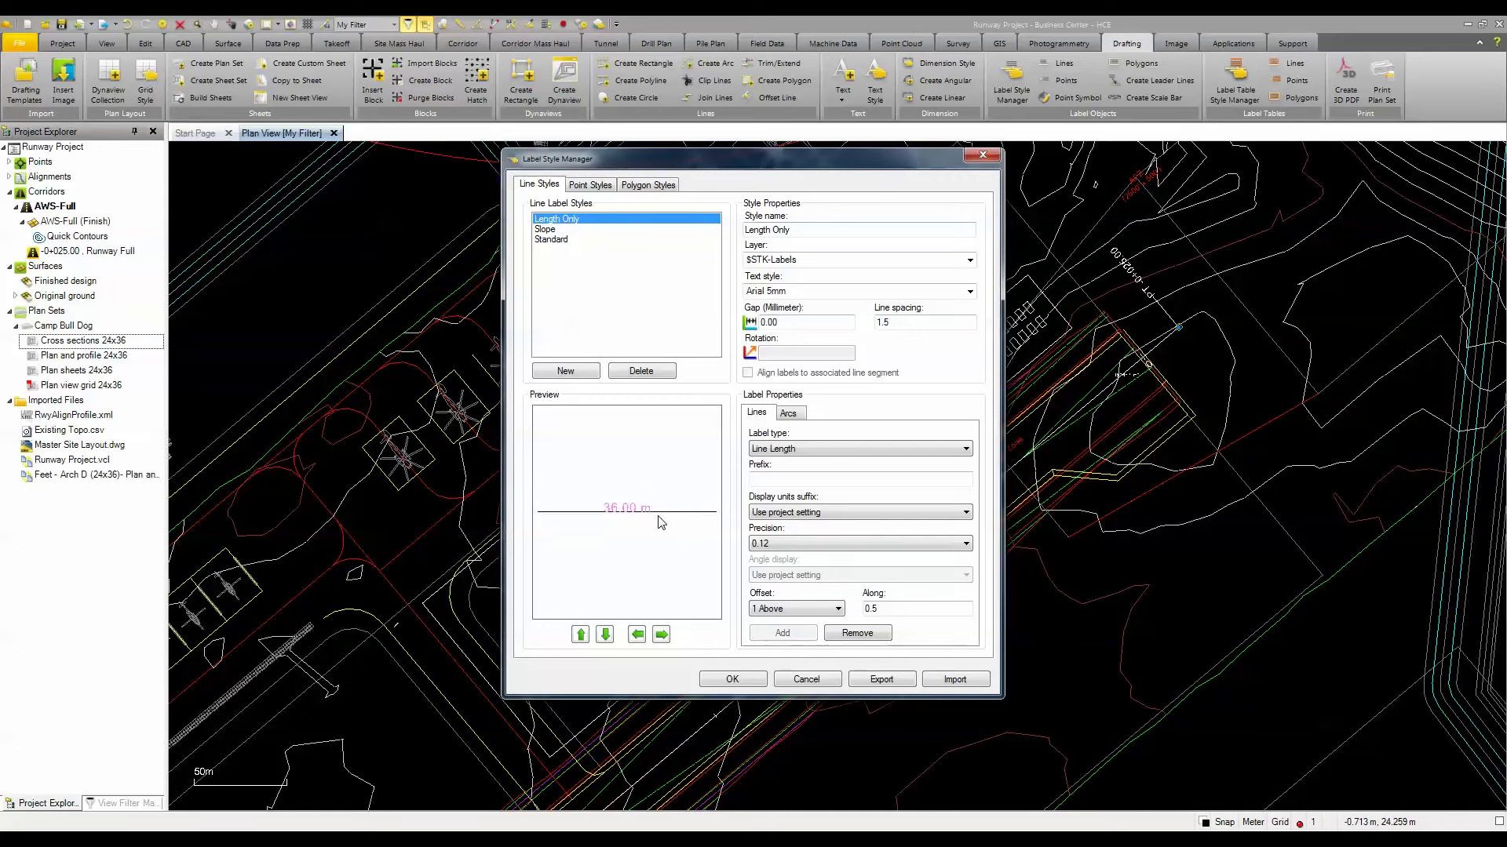
left_click(651, 188)
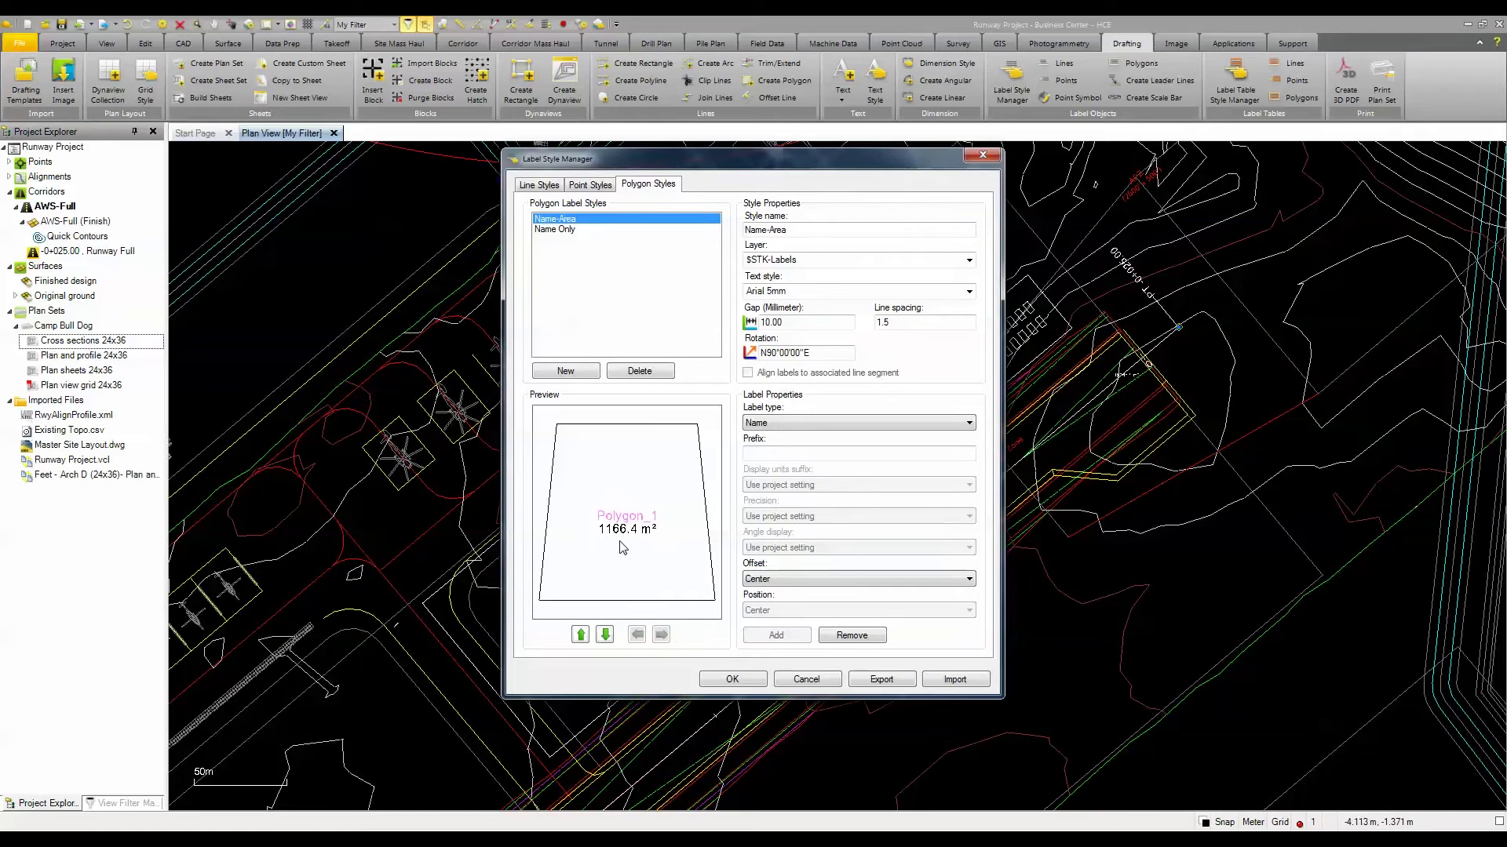
left_click(569, 230)
left_click(565, 219)
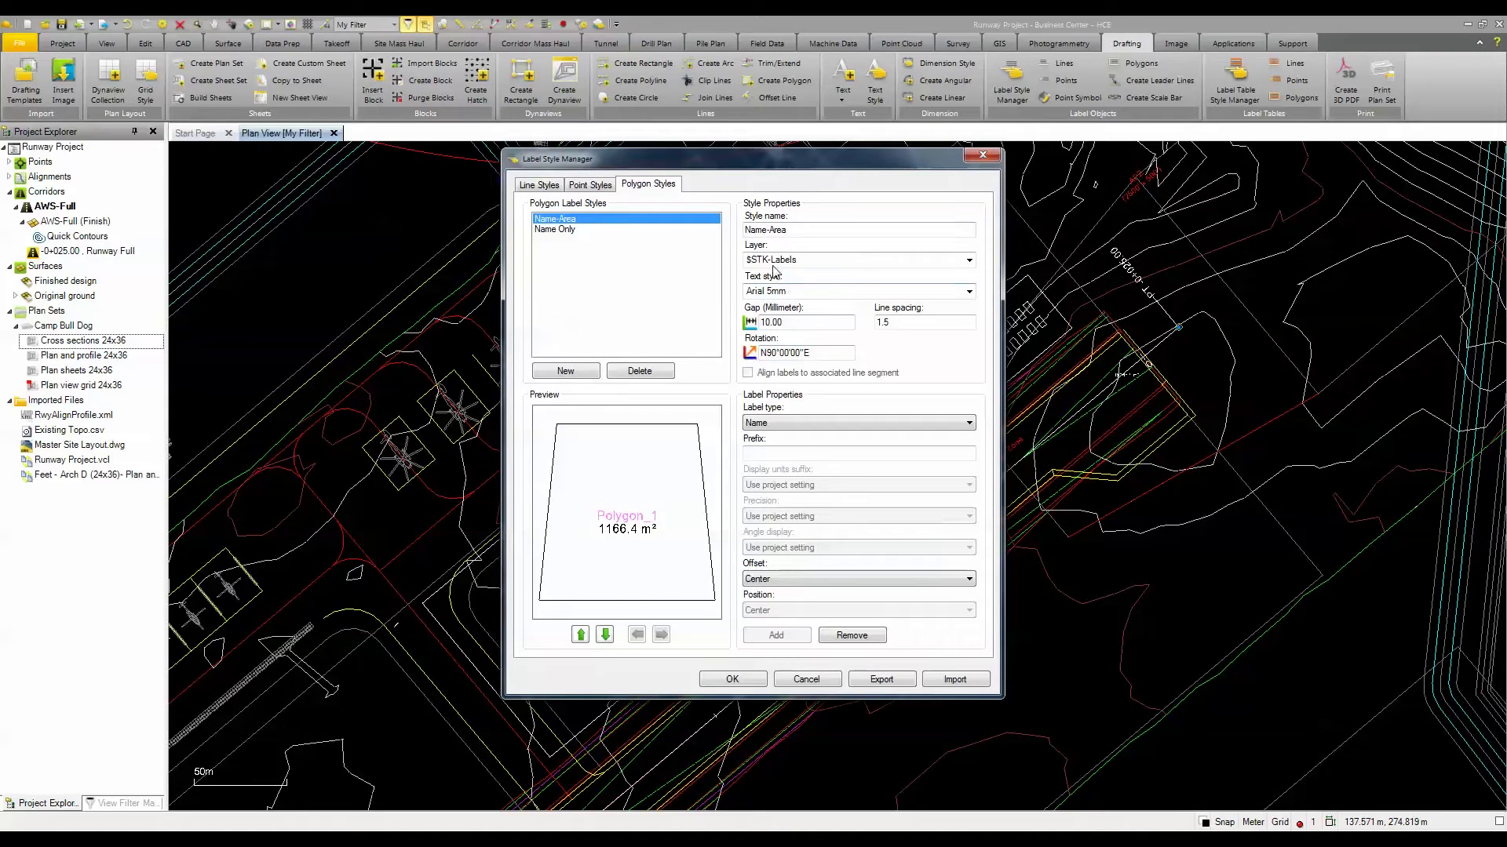
left_click(732, 679)
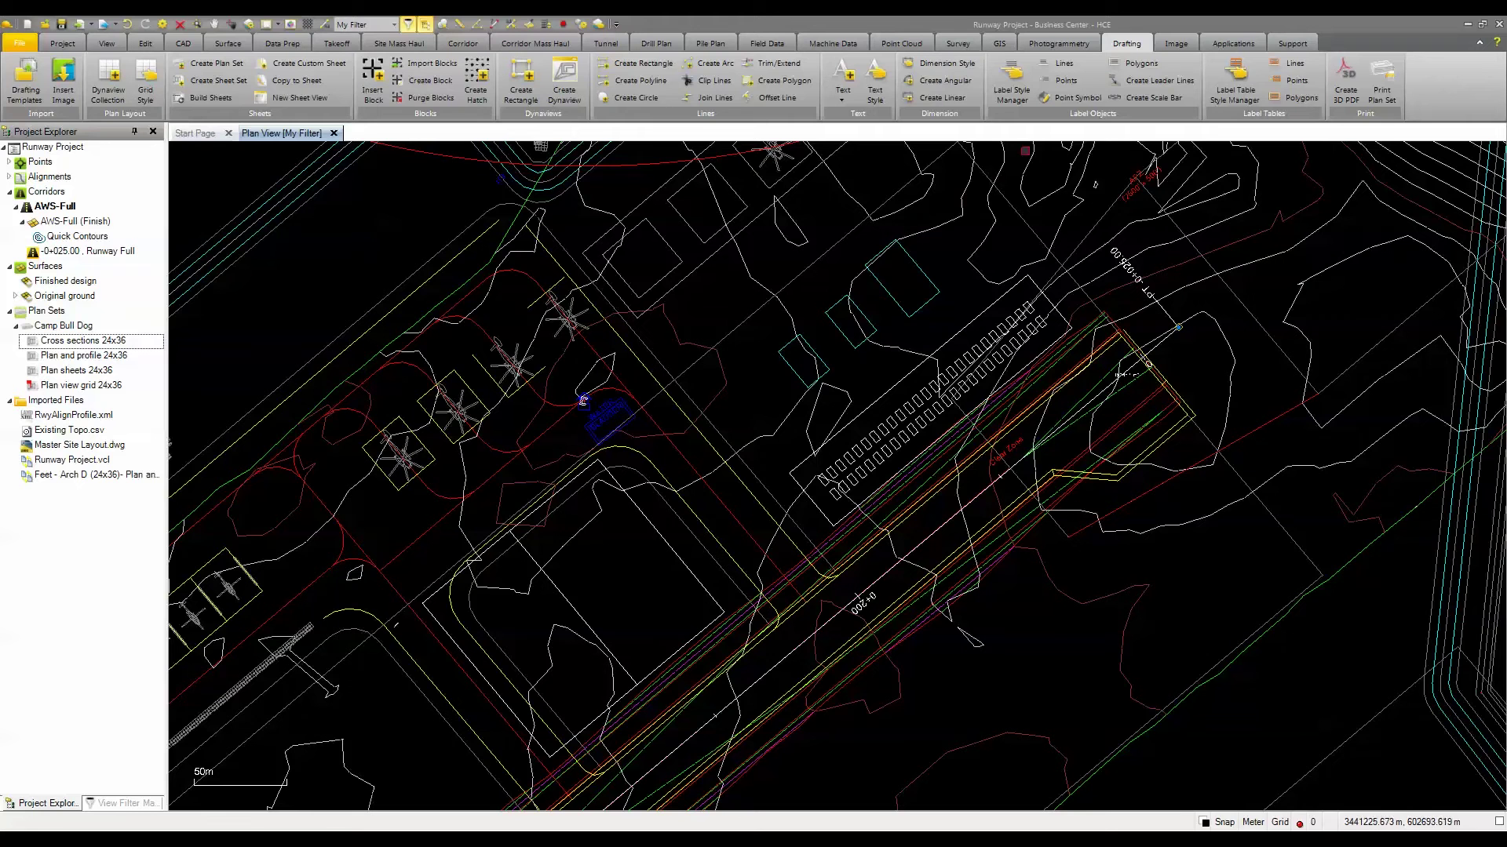
- Set up polygon labelling with the Name Only style and a 310° rotation
left_click(1120, 69)
left_click(1335, 187)
left_click(1328, 206)
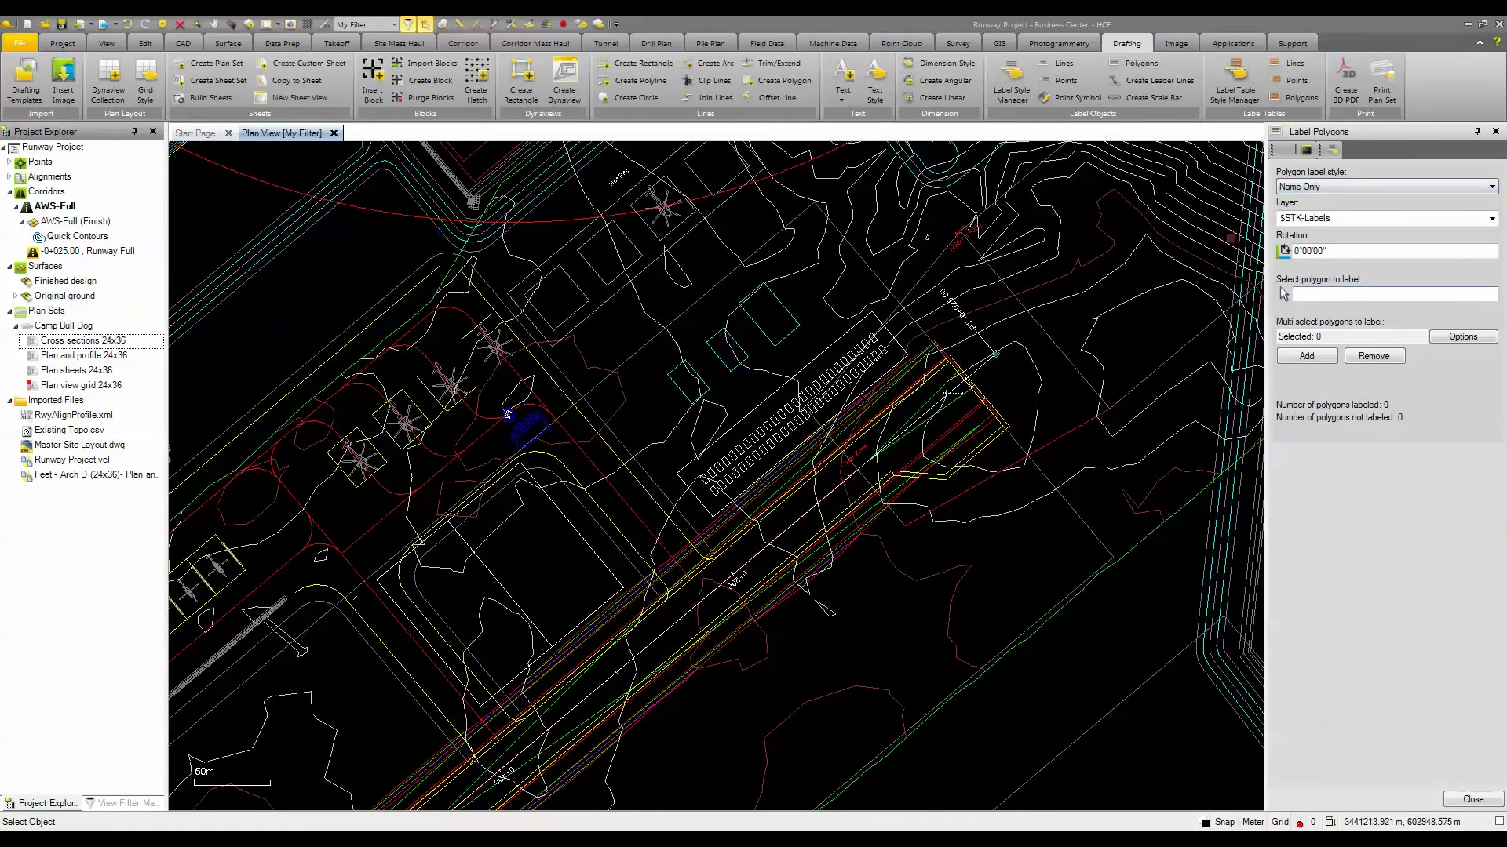
scroll(721, 338, "up", 2)
scroll(721, 337, "up", 1)
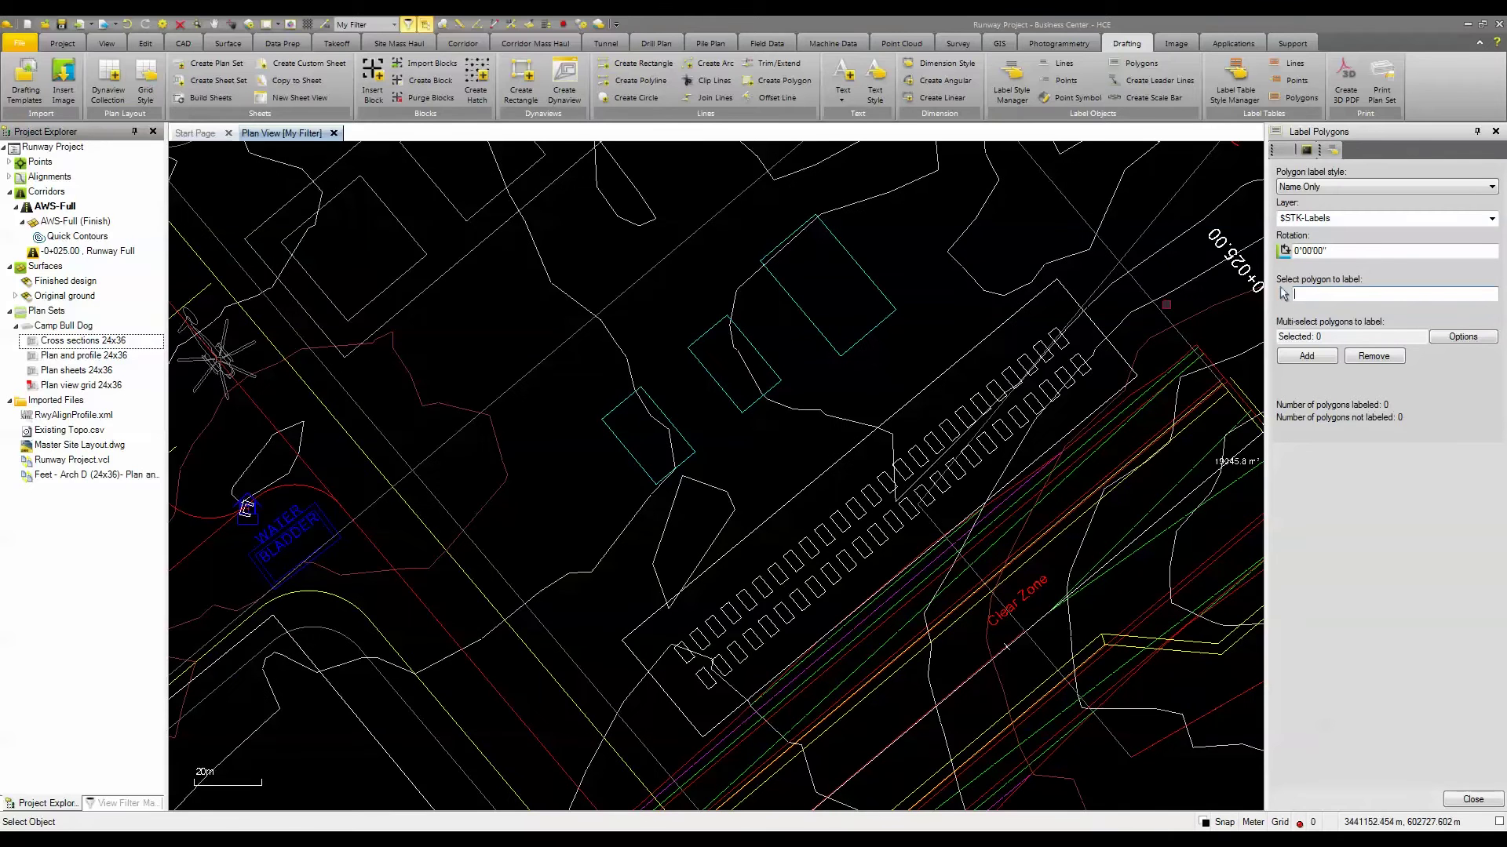
left_click(1336, 252)
type("310")
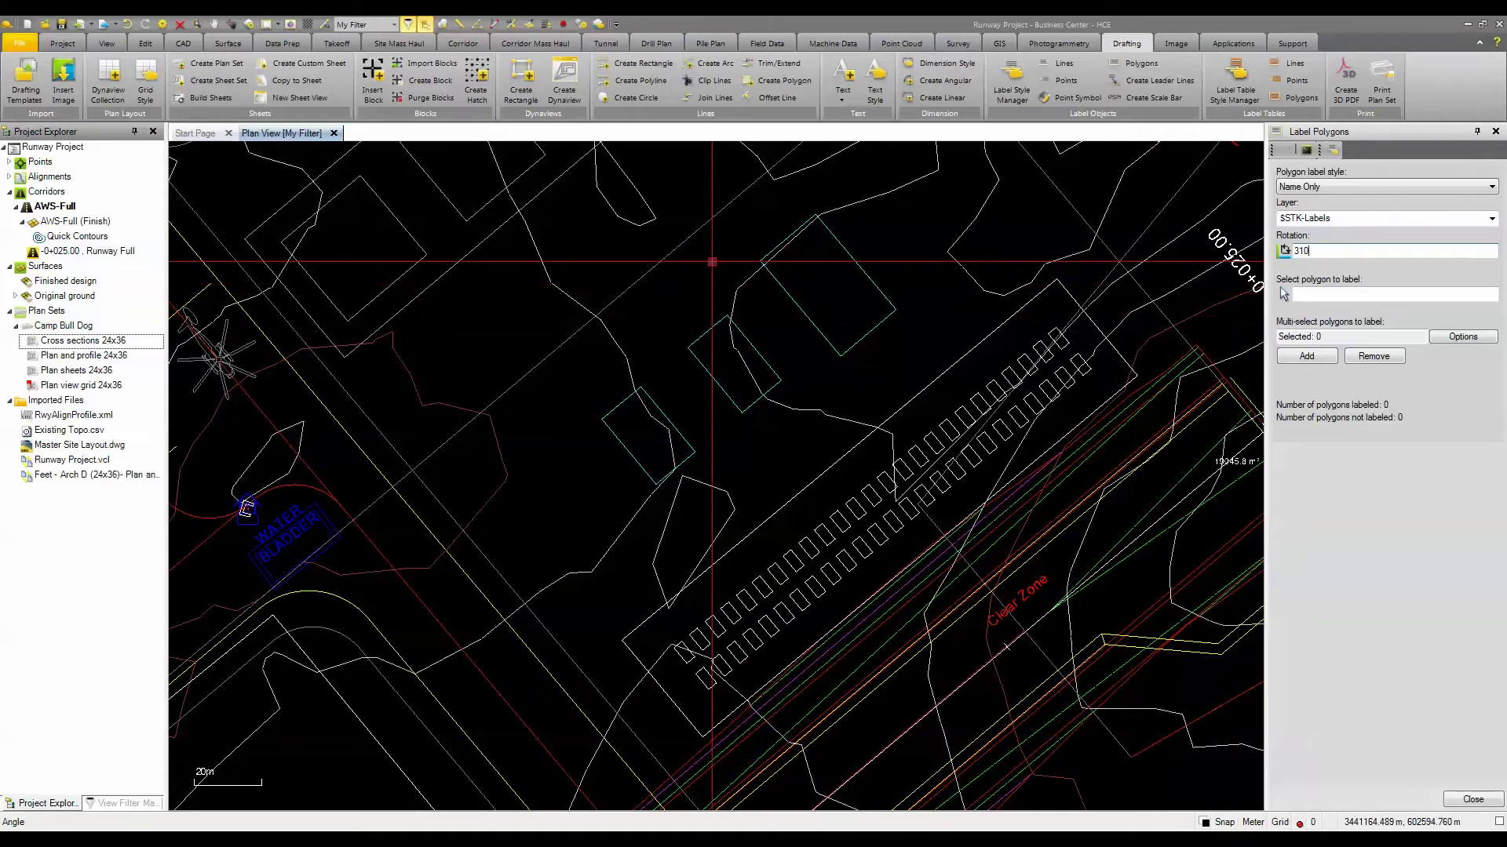
left_click(1327, 296)
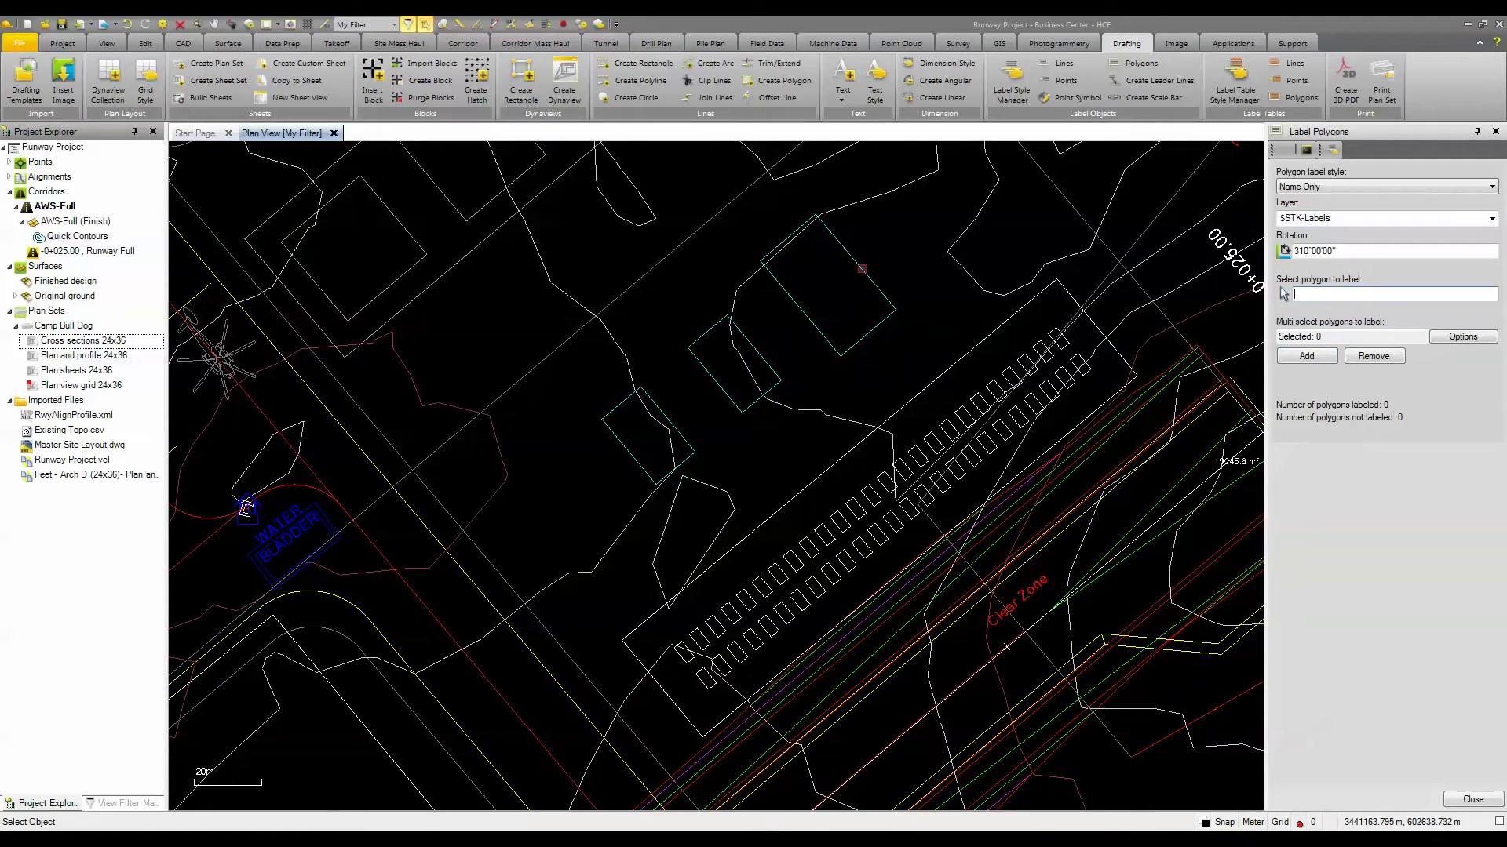
- Label the 8K DOME and both 4K DOME polygons with their names
left_click(860, 298)
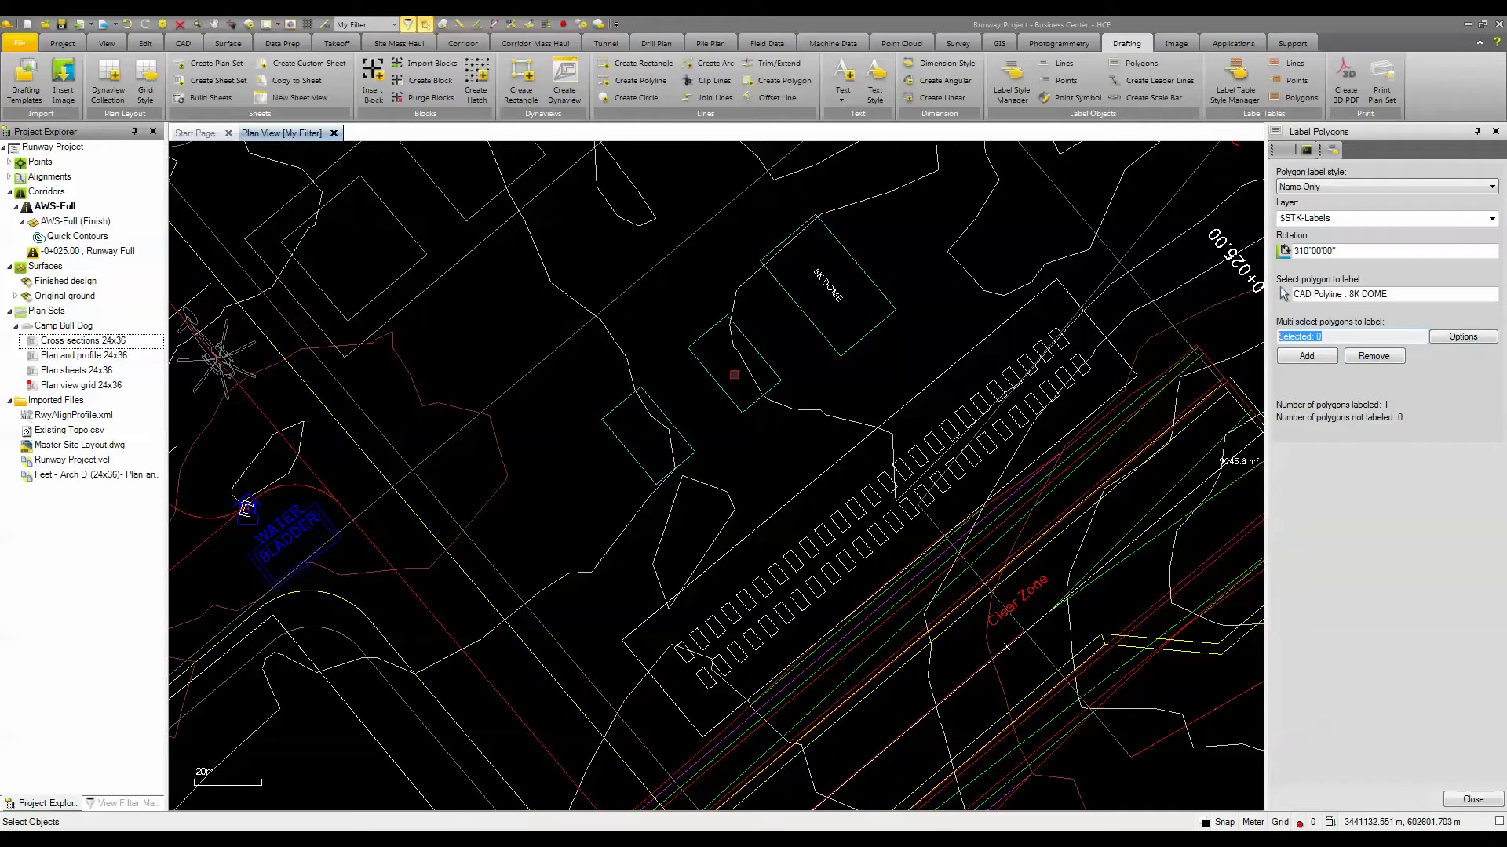
left_click(713, 381)
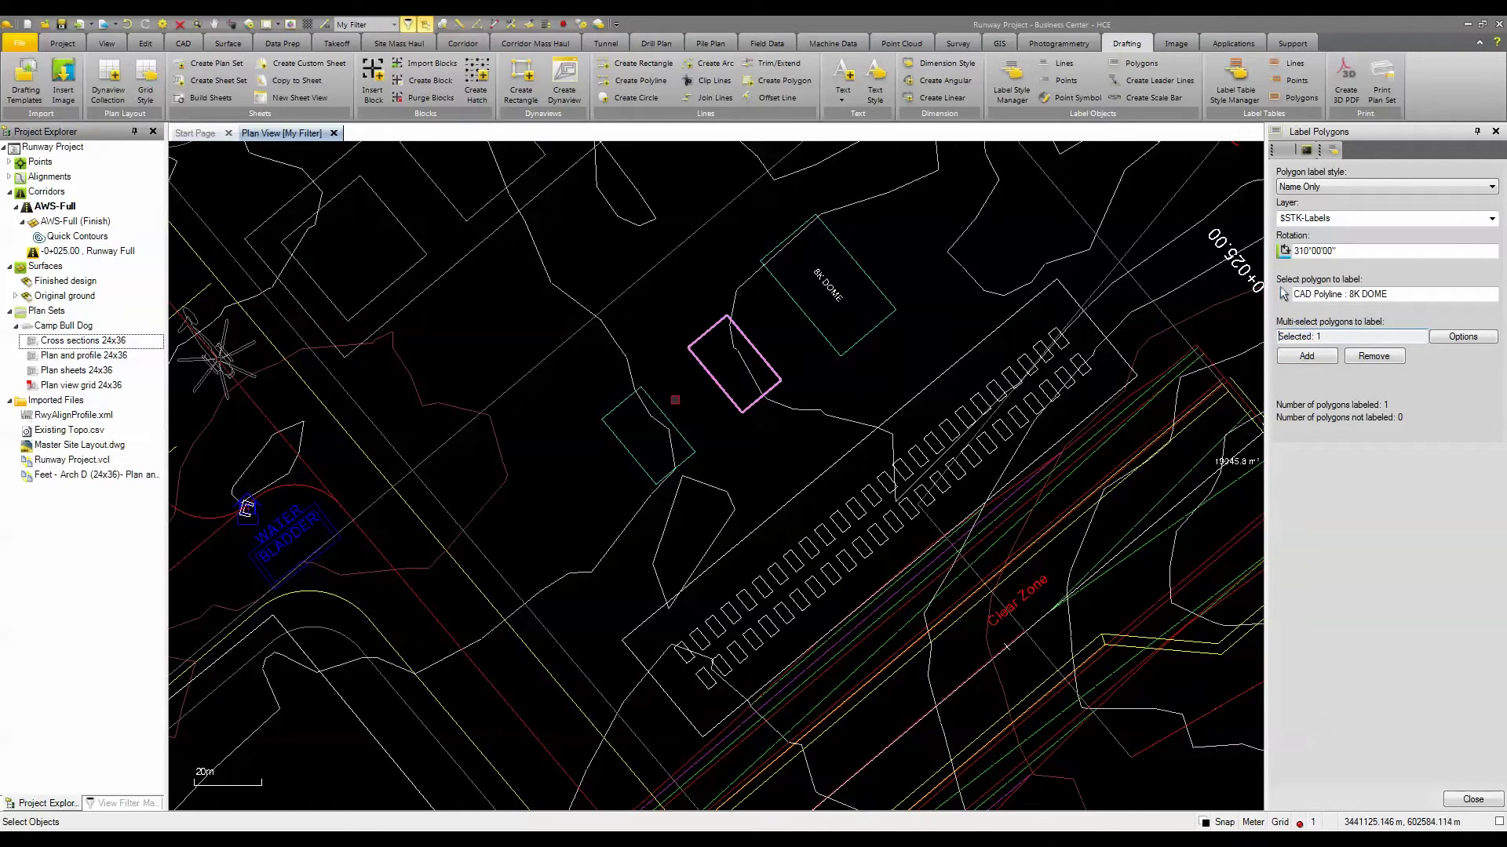
left_click(664, 411)
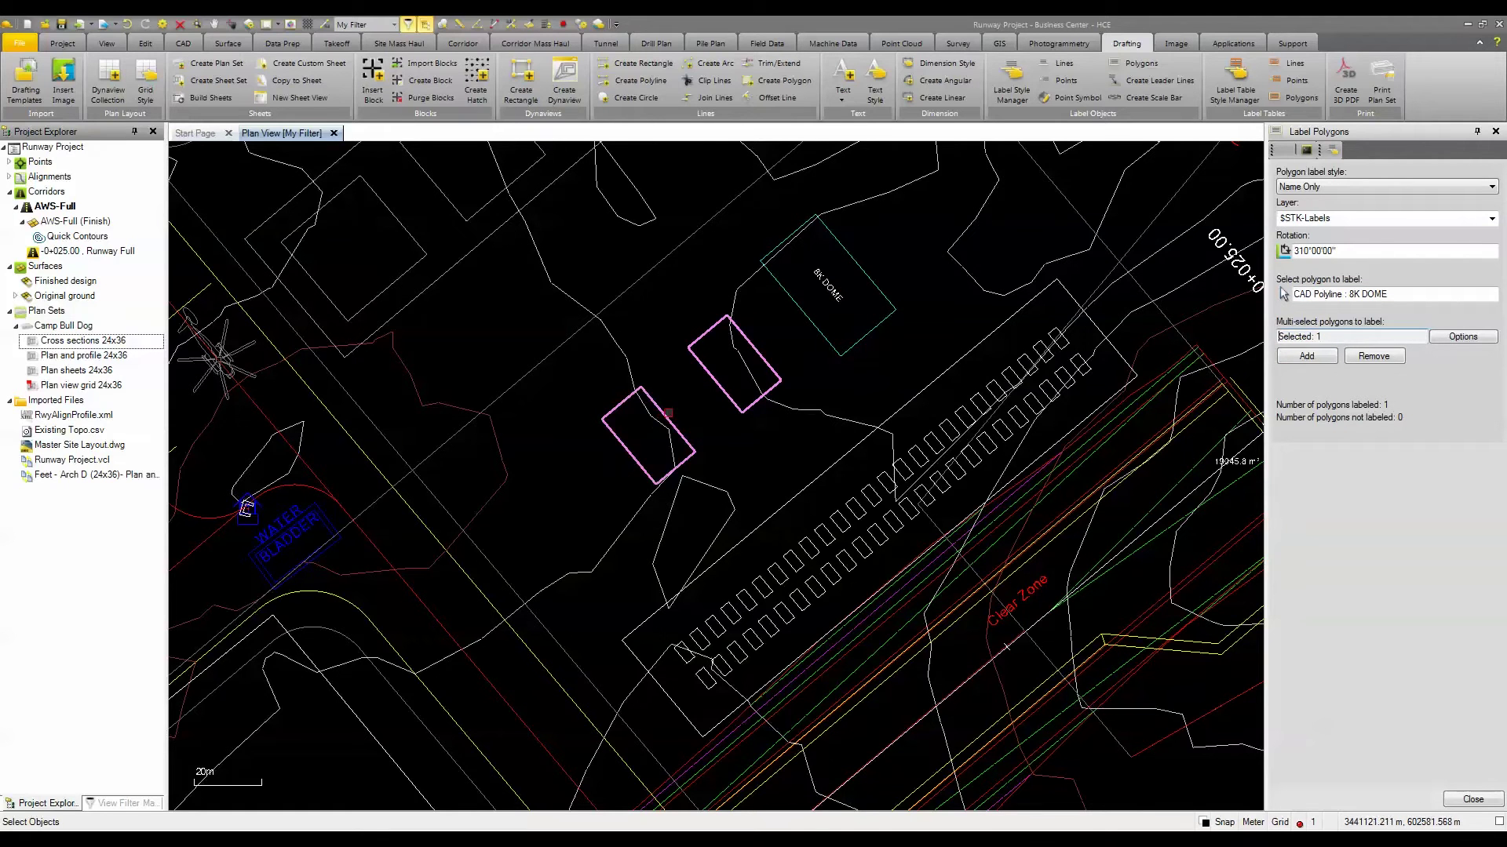
left_click(1308, 357)
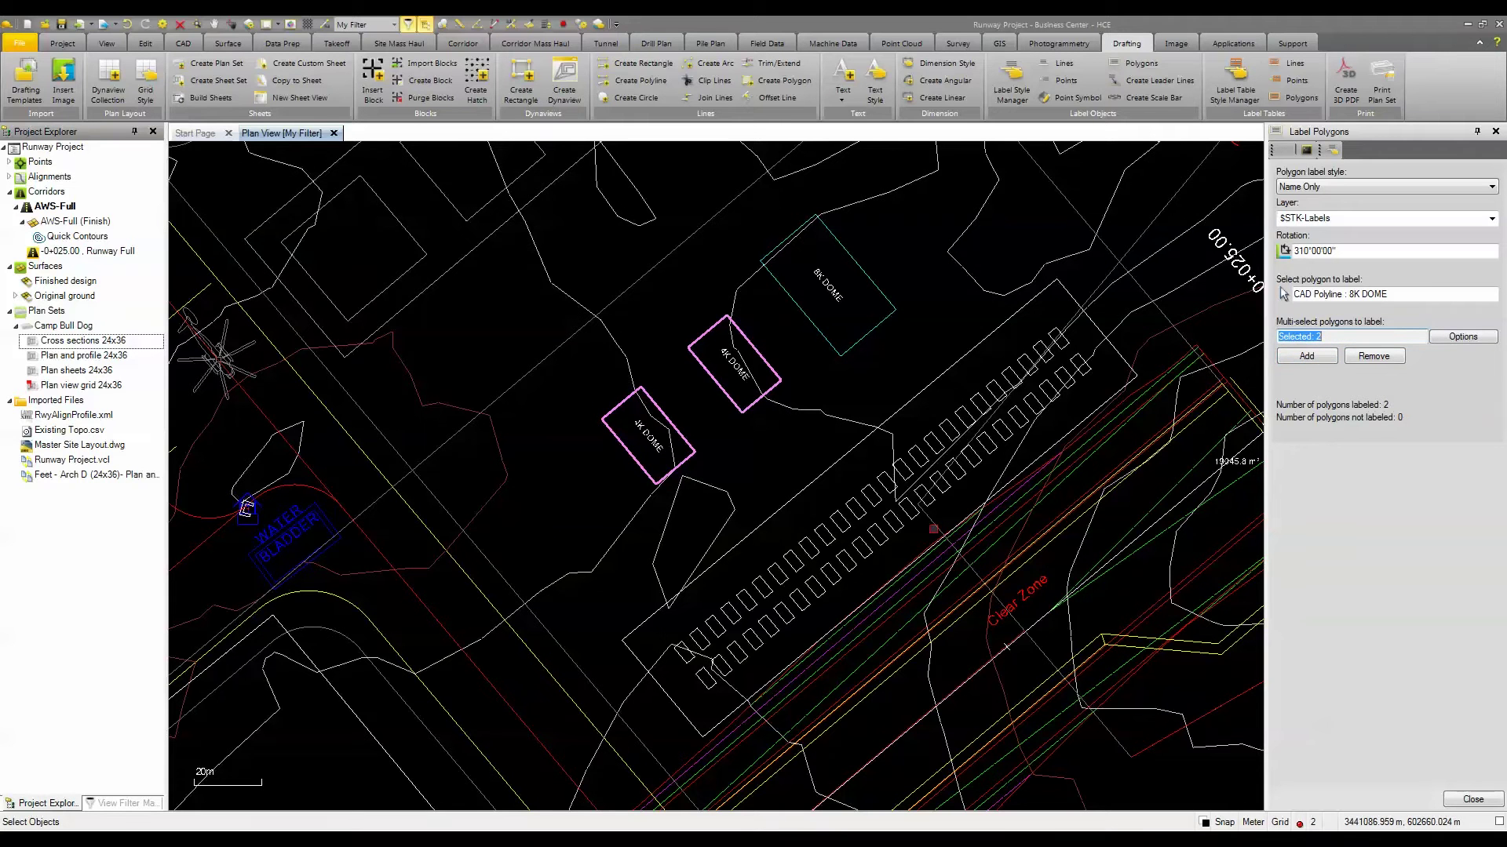
left_click(1495, 131)
left_click(1061, 65)
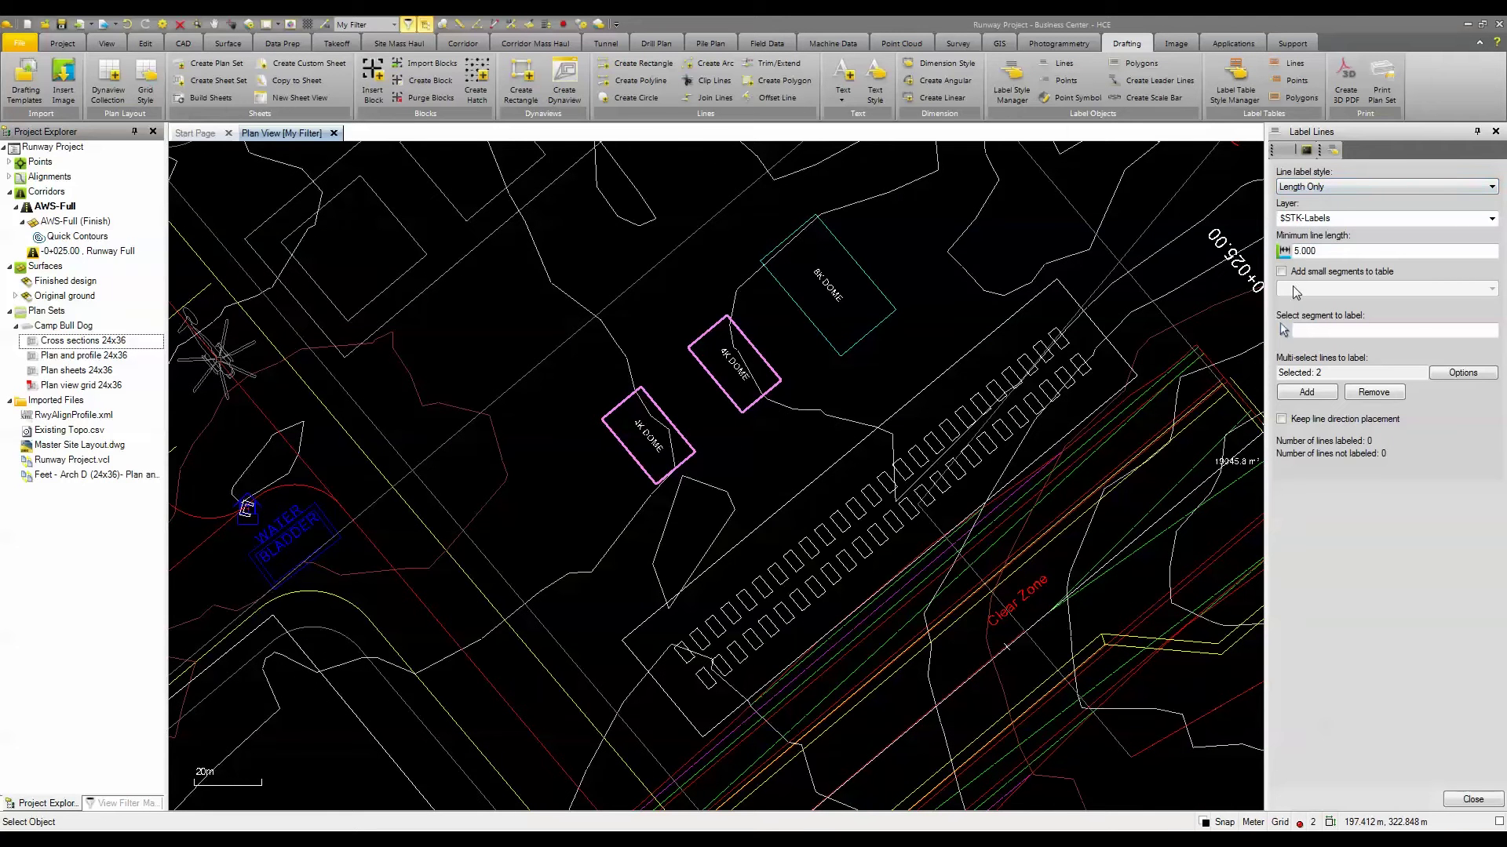
- Label the 8K DOME outline's sides with their lengths, 36.79 m and 21.34 m
left_click(1308, 331)
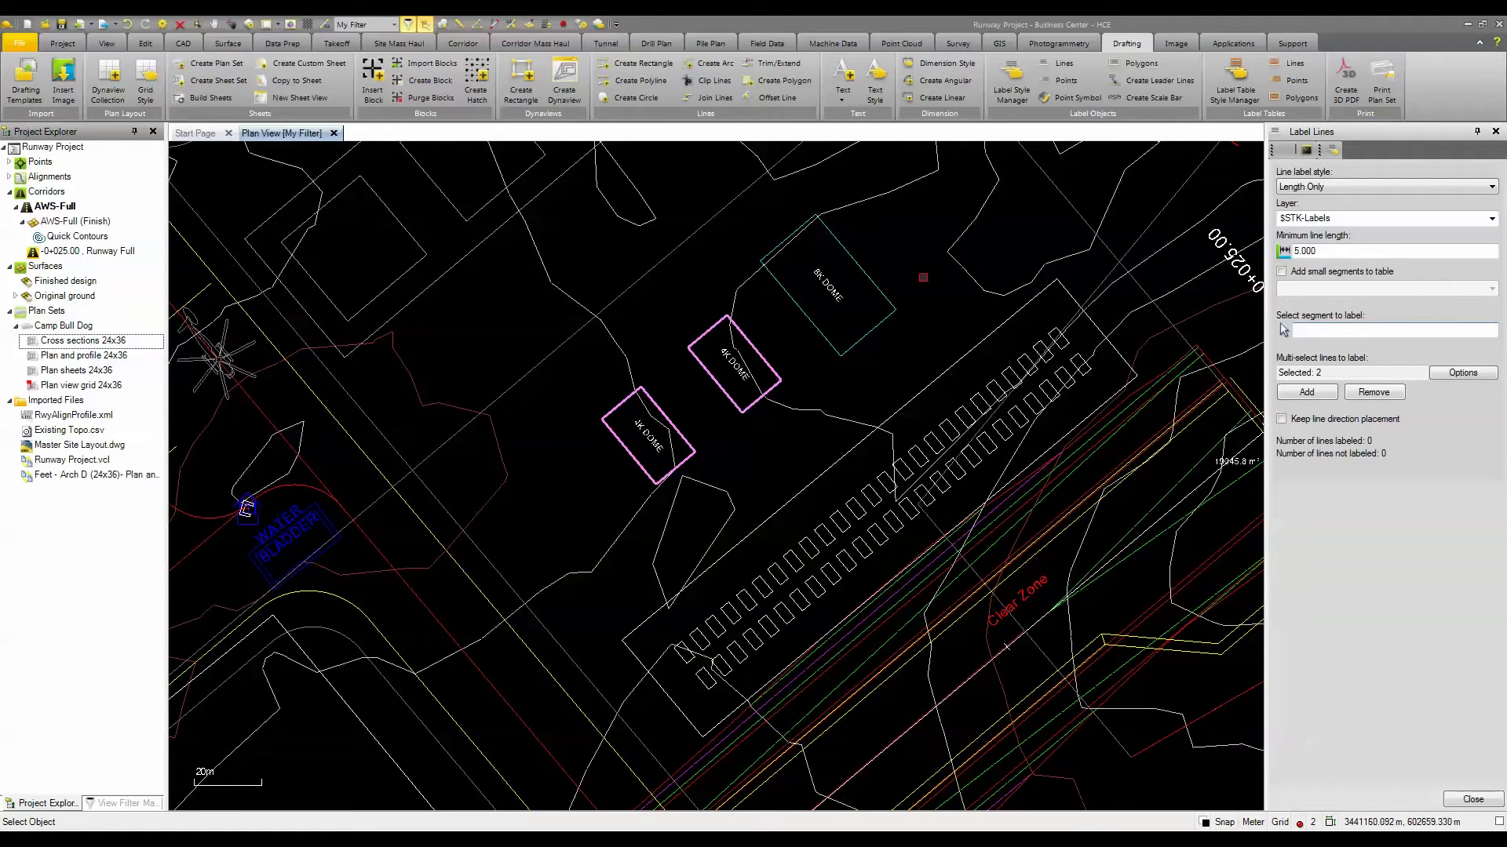
left_click(870, 306)
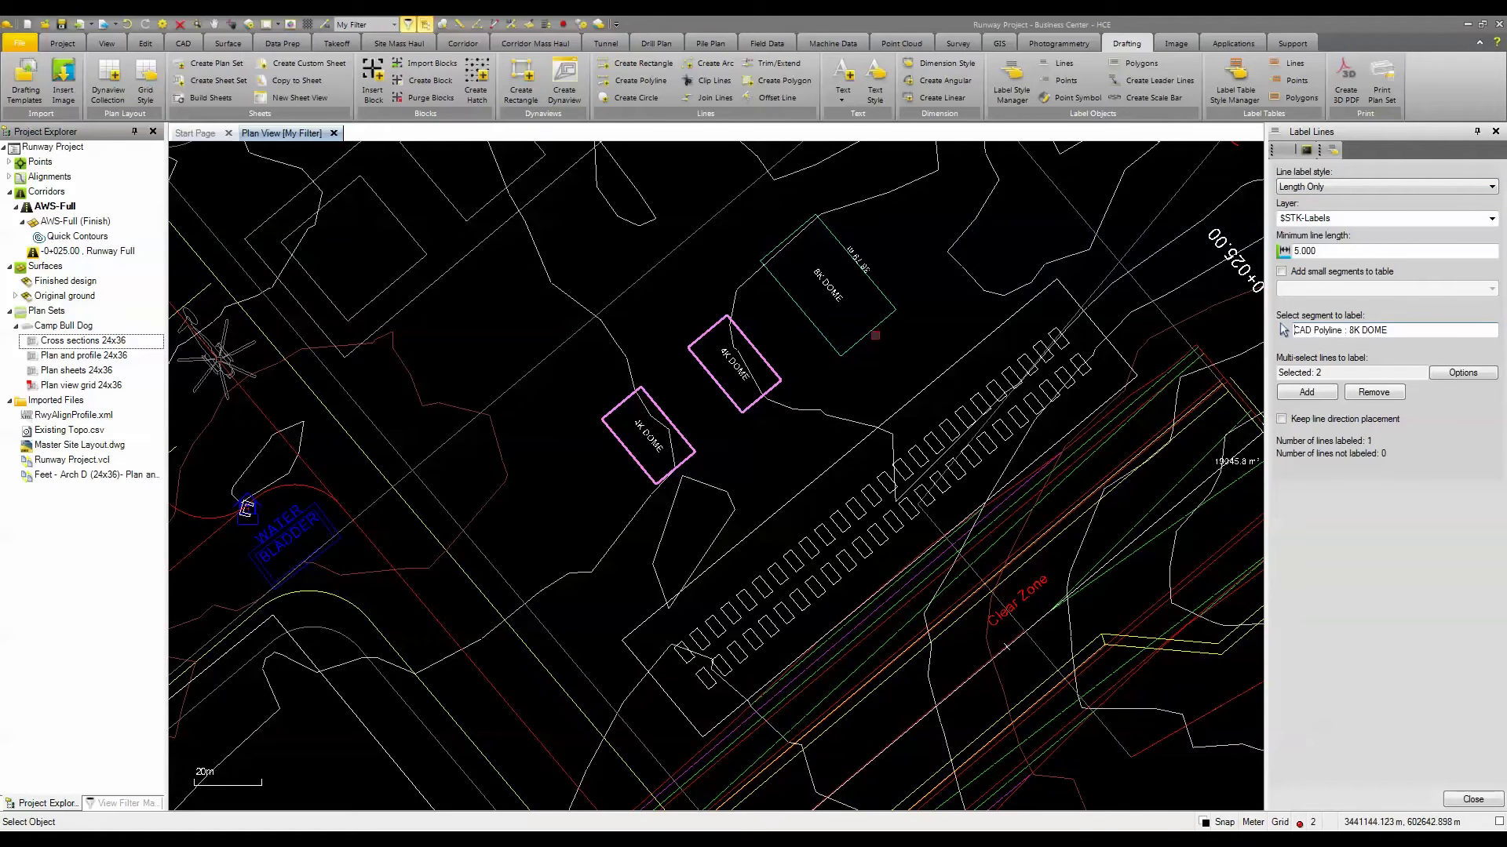
scroll(855, 302, "up", 2)
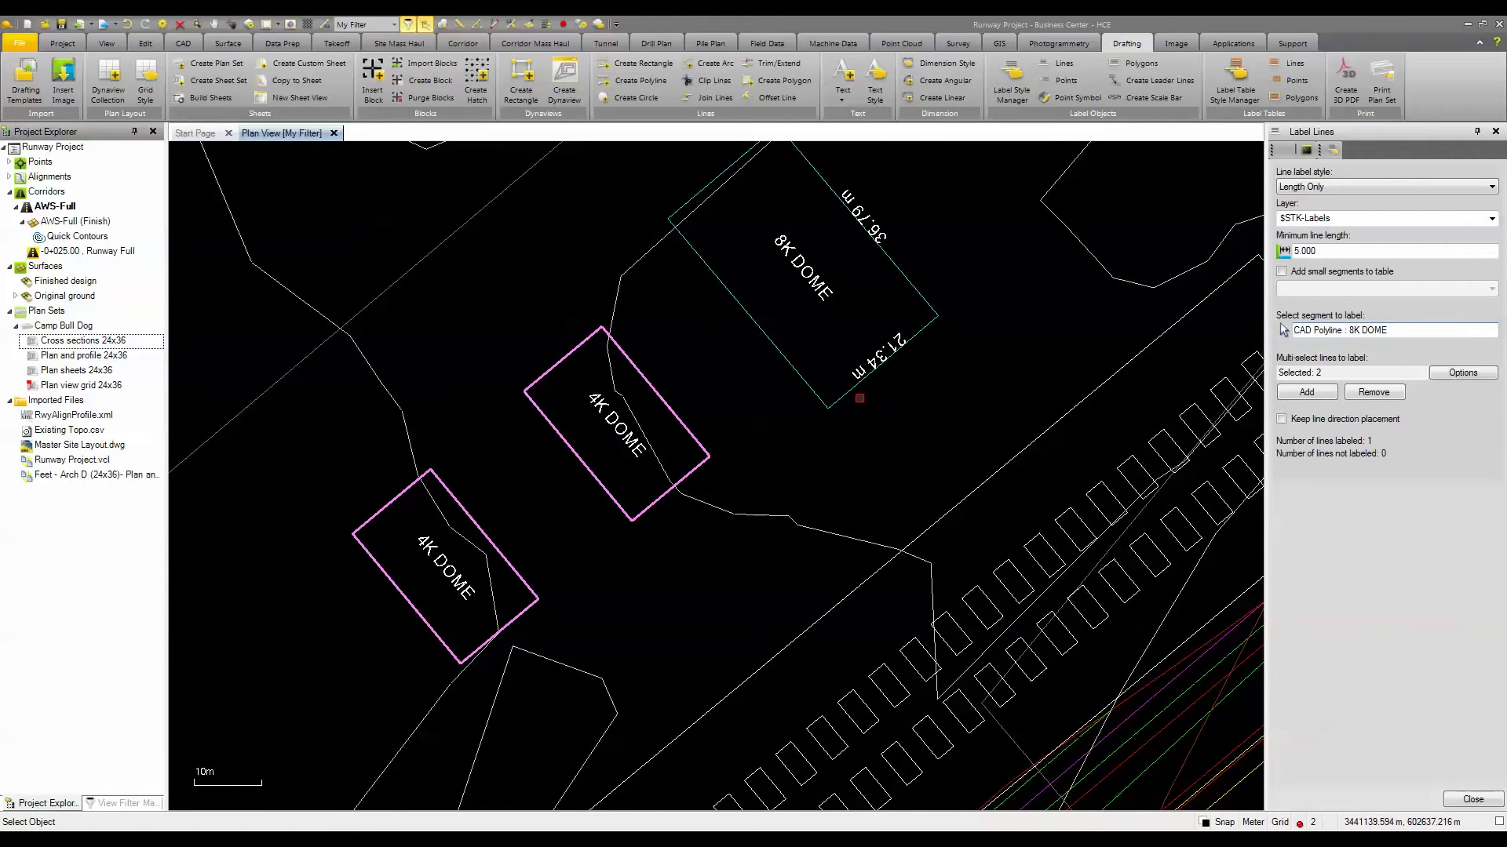
left_click(1496, 131)
- Pan the plan view down over the domes and open the Dimension Style Manager
scroll(676, 276, "up", 2)
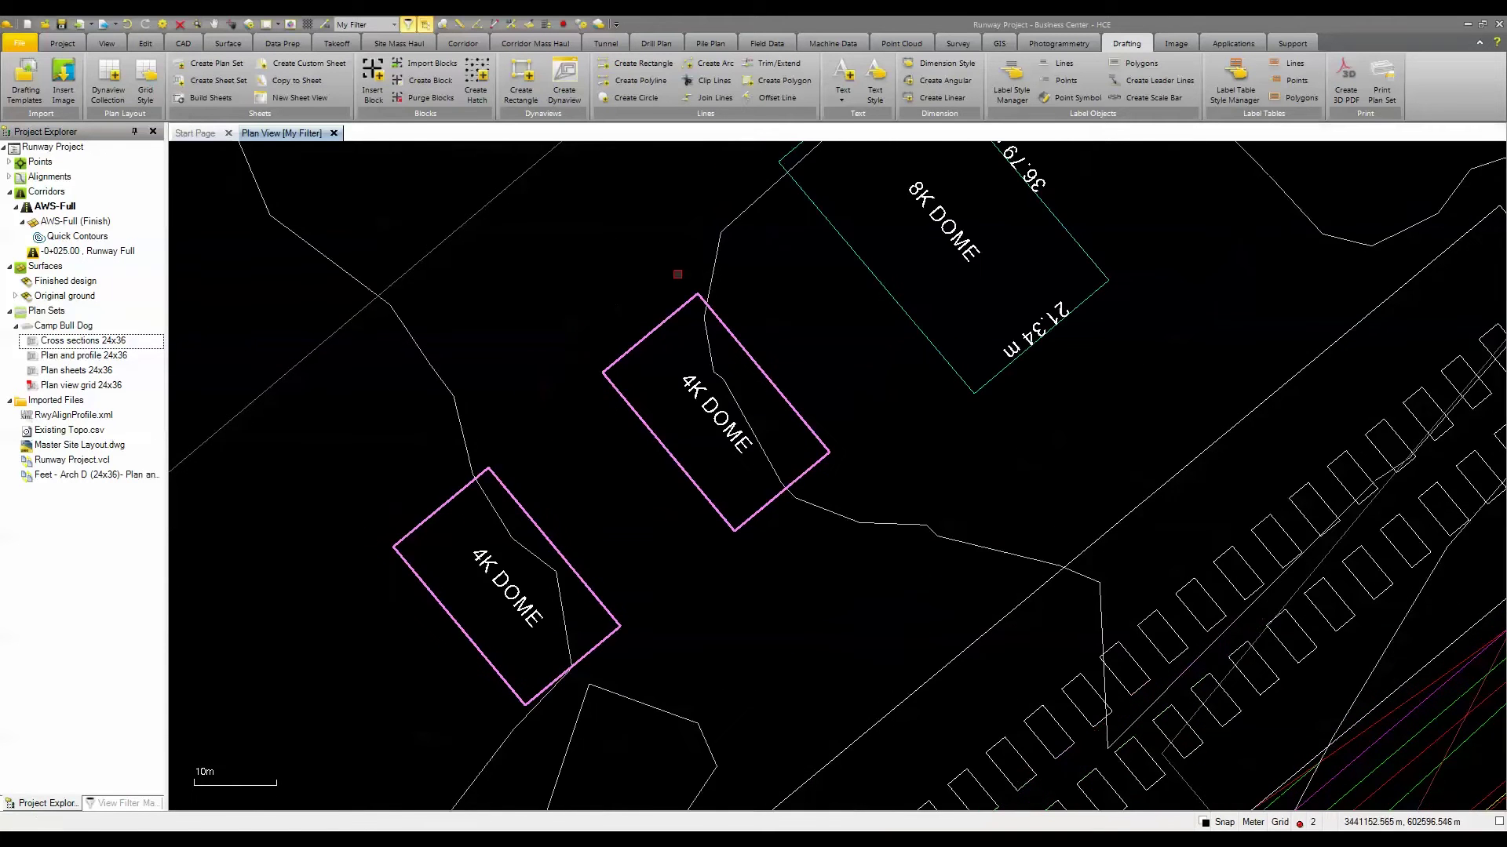
scroll(664, 291, "down", 1)
middle_click_drag(664, 291, 665, 381)
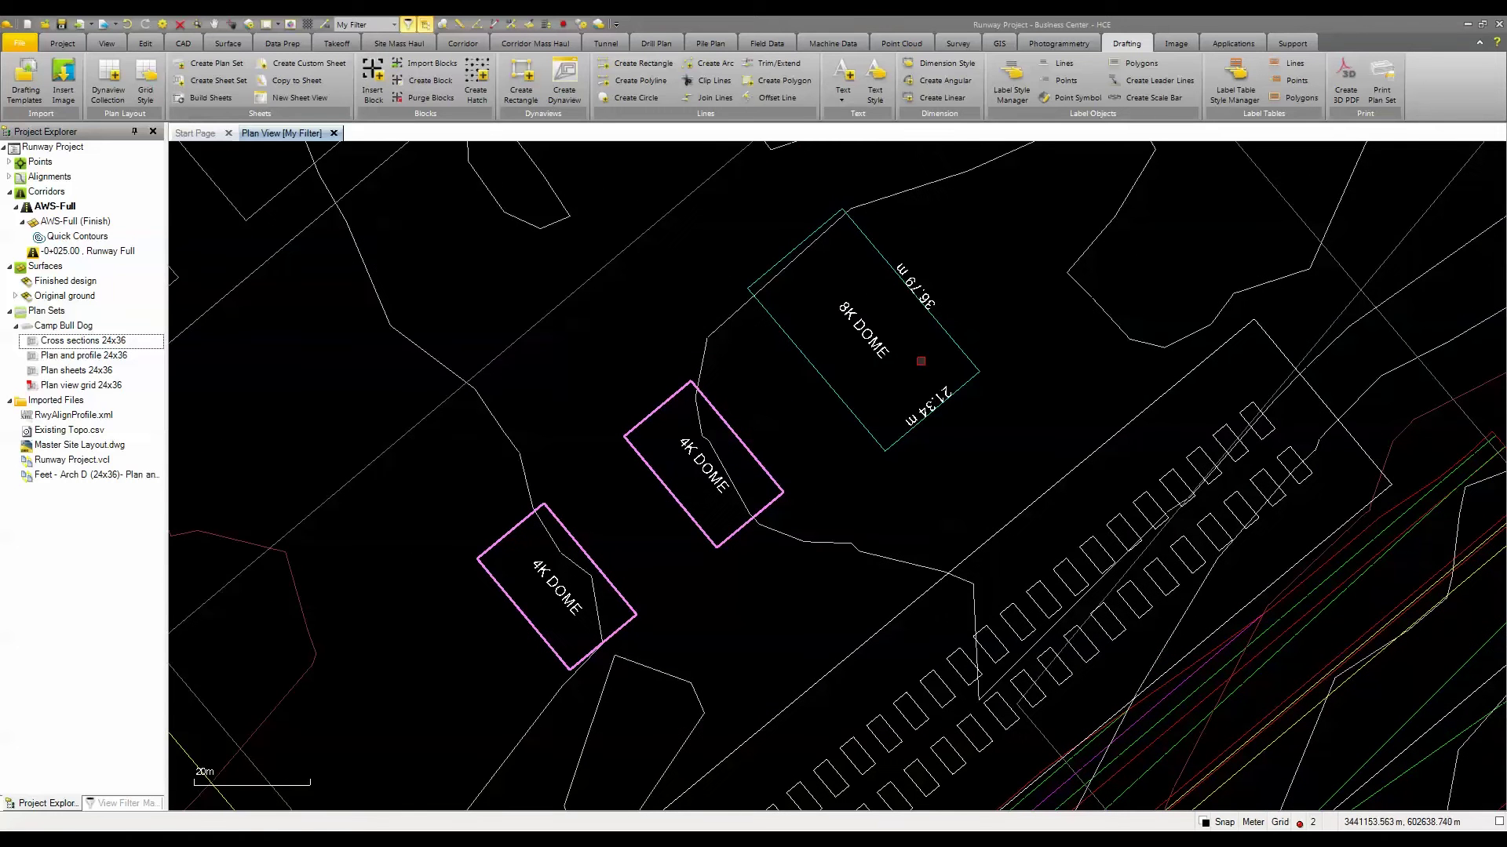
left_click(936, 68)
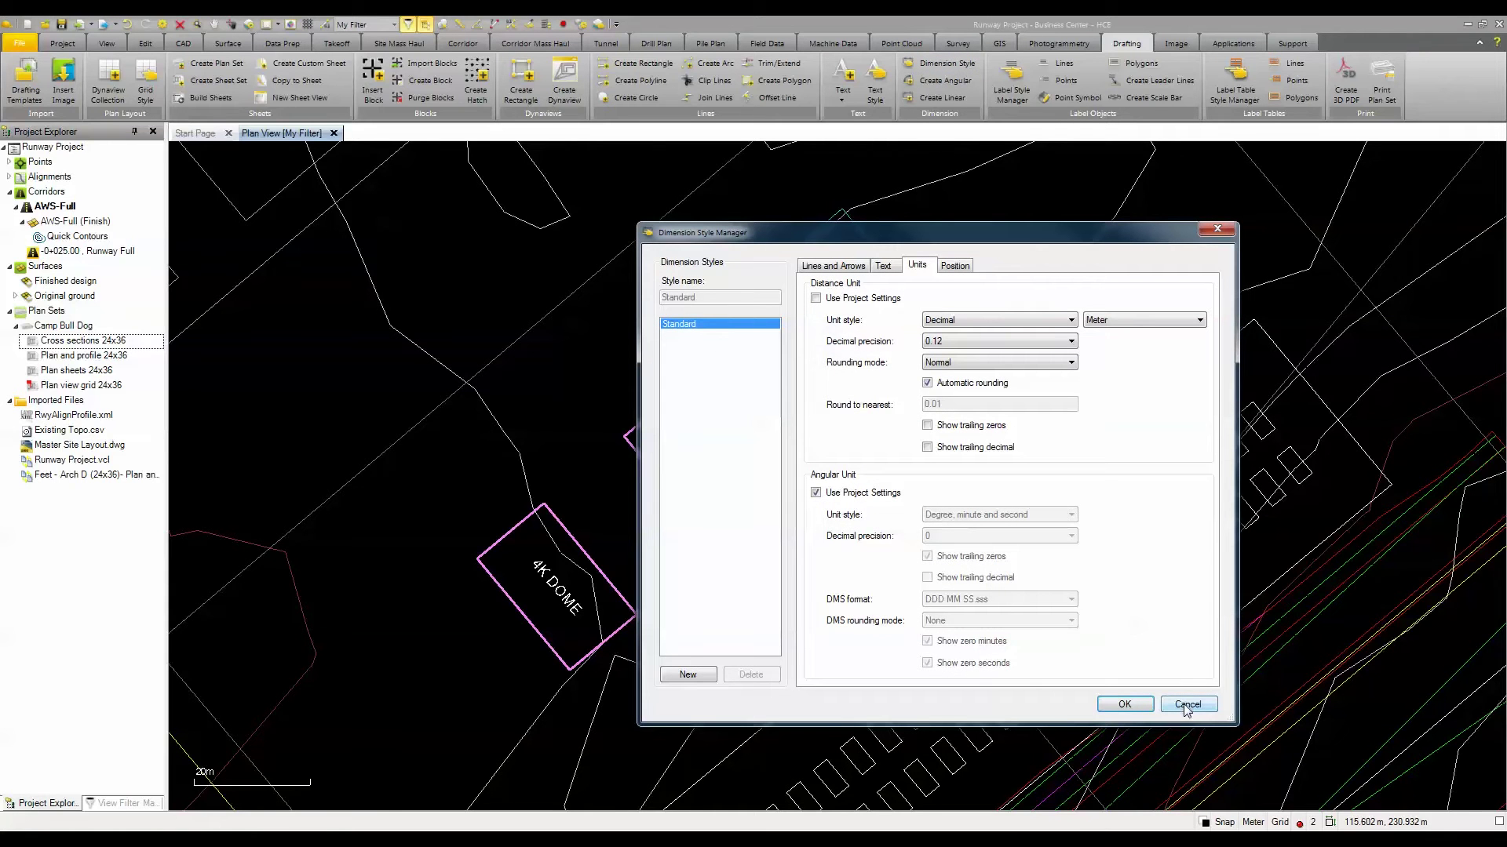
- Review the dimension style's lines, text, units and position settings, closing it unchanged
left_click(811, 268)
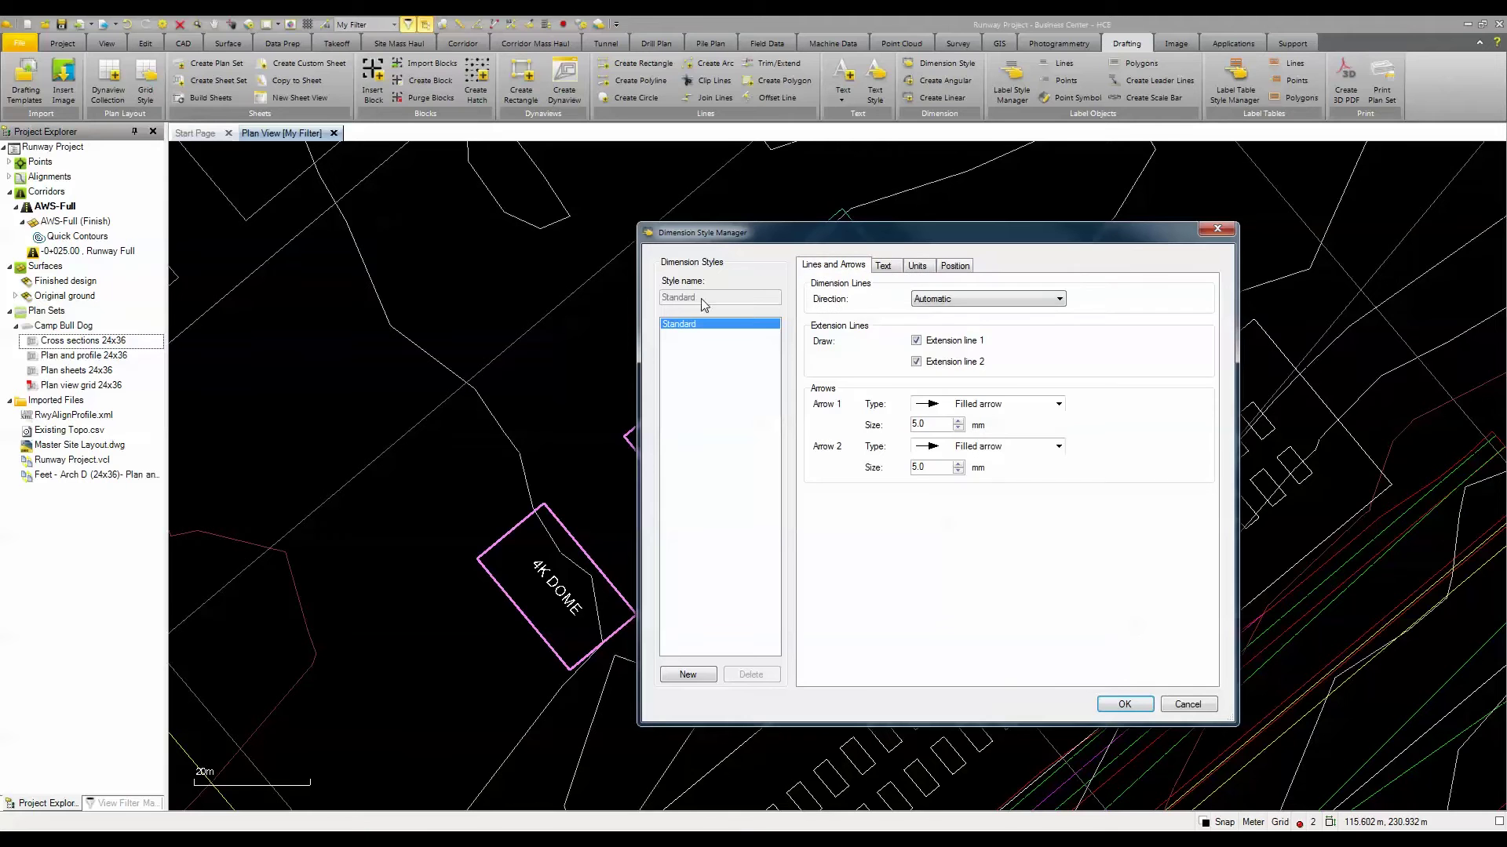
left_click(877, 268)
left_click(917, 269)
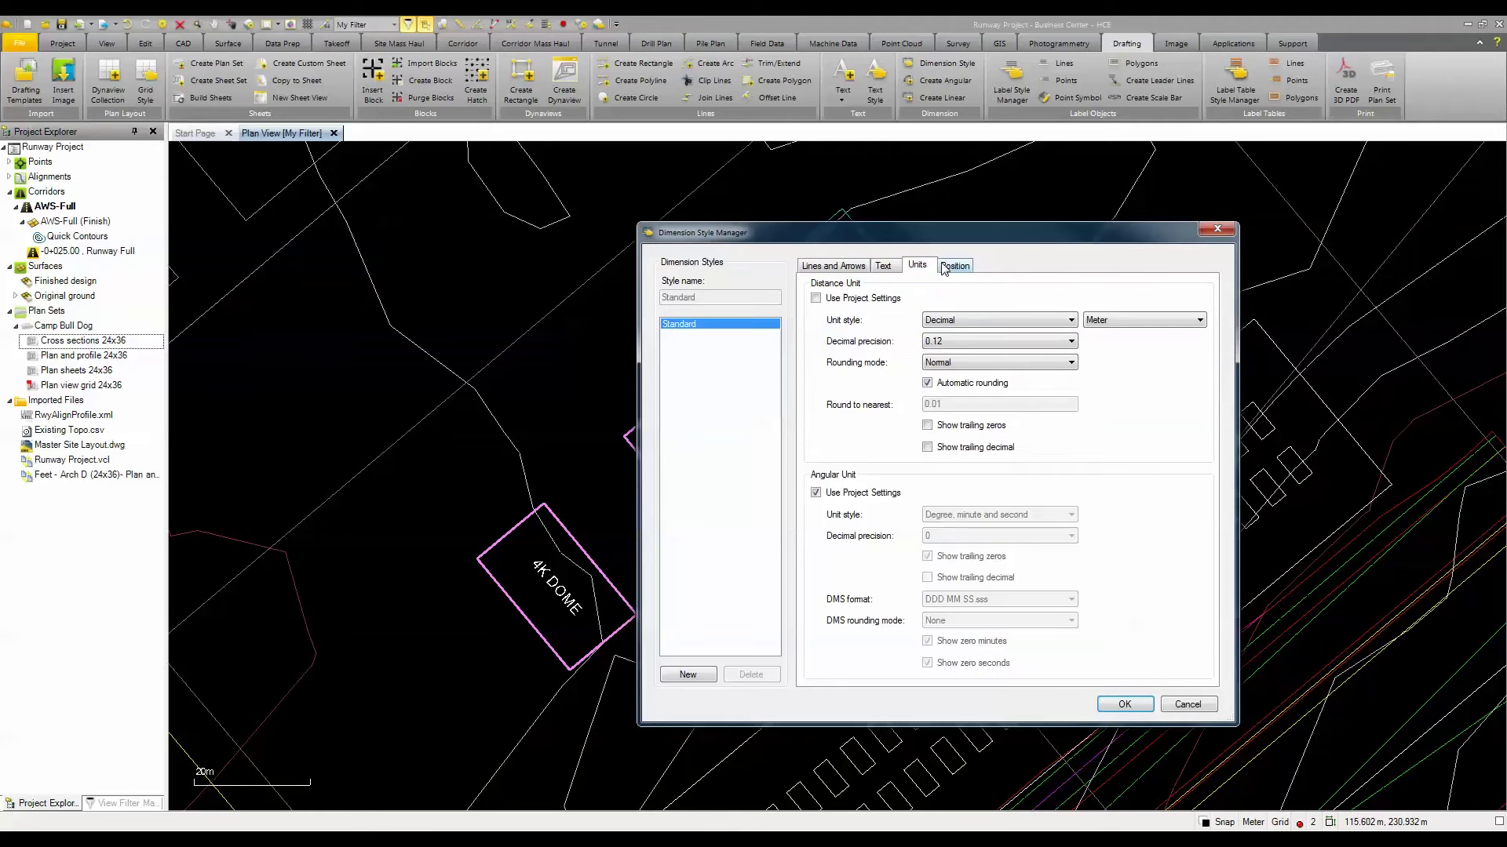
left_click(943, 265)
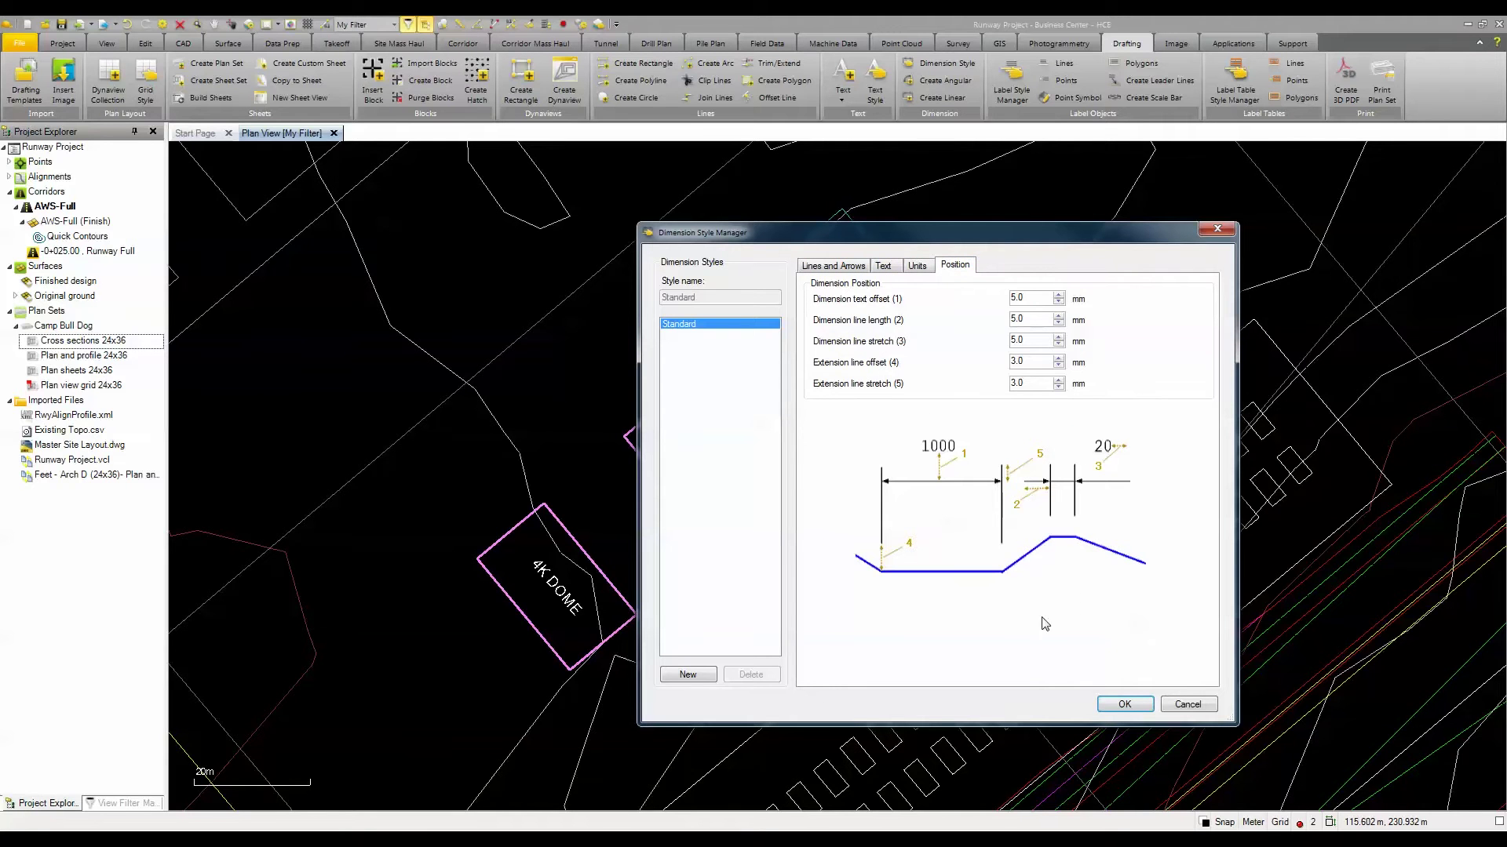
left_click(1123, 704)
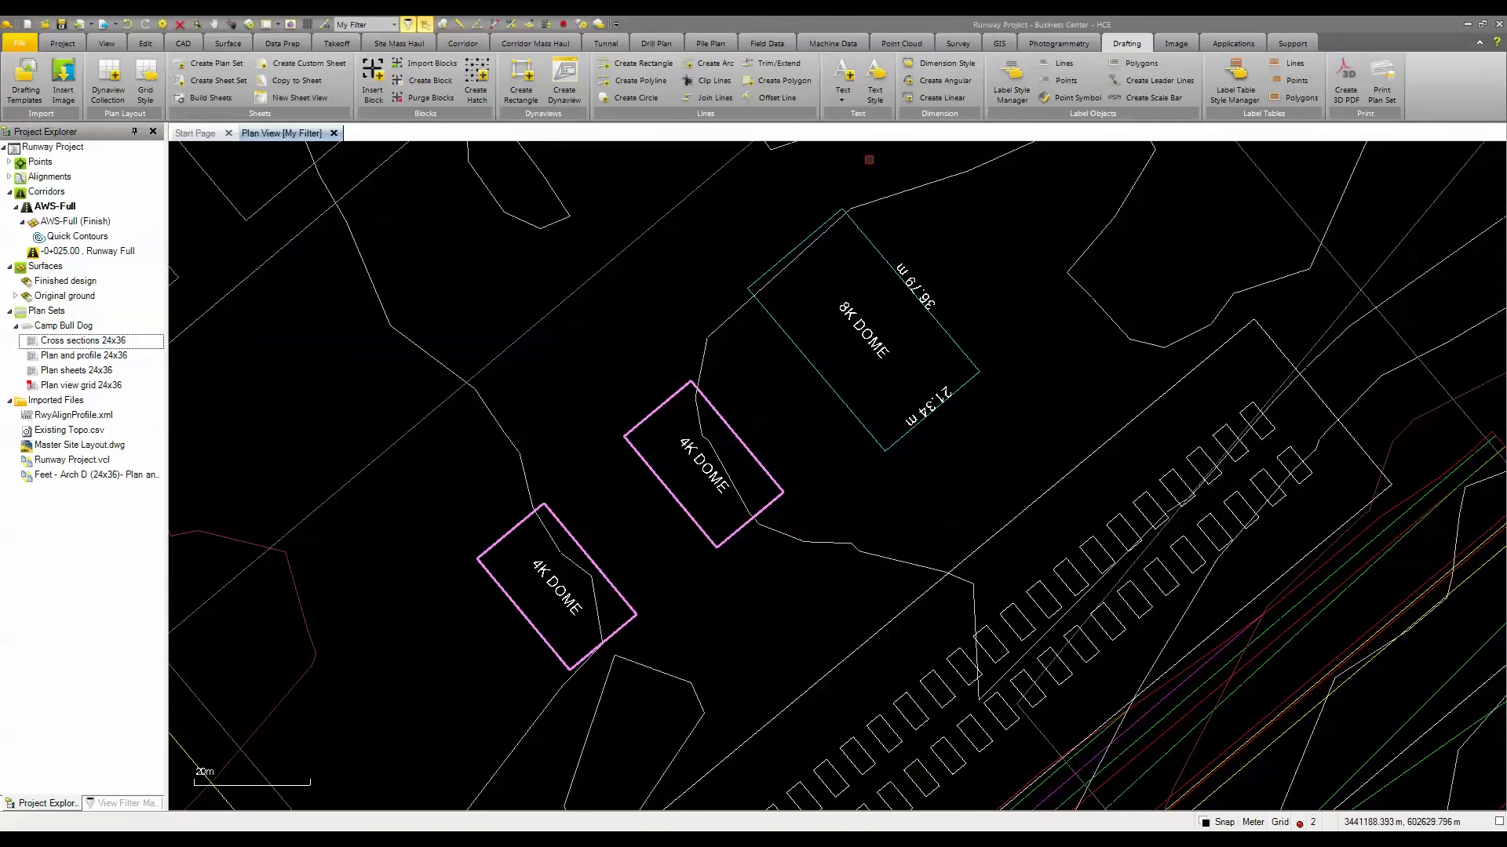
- Add linear dimensions of 25 m and 15 m to the 4K DOME's long and short edges
left_click(942, 102)
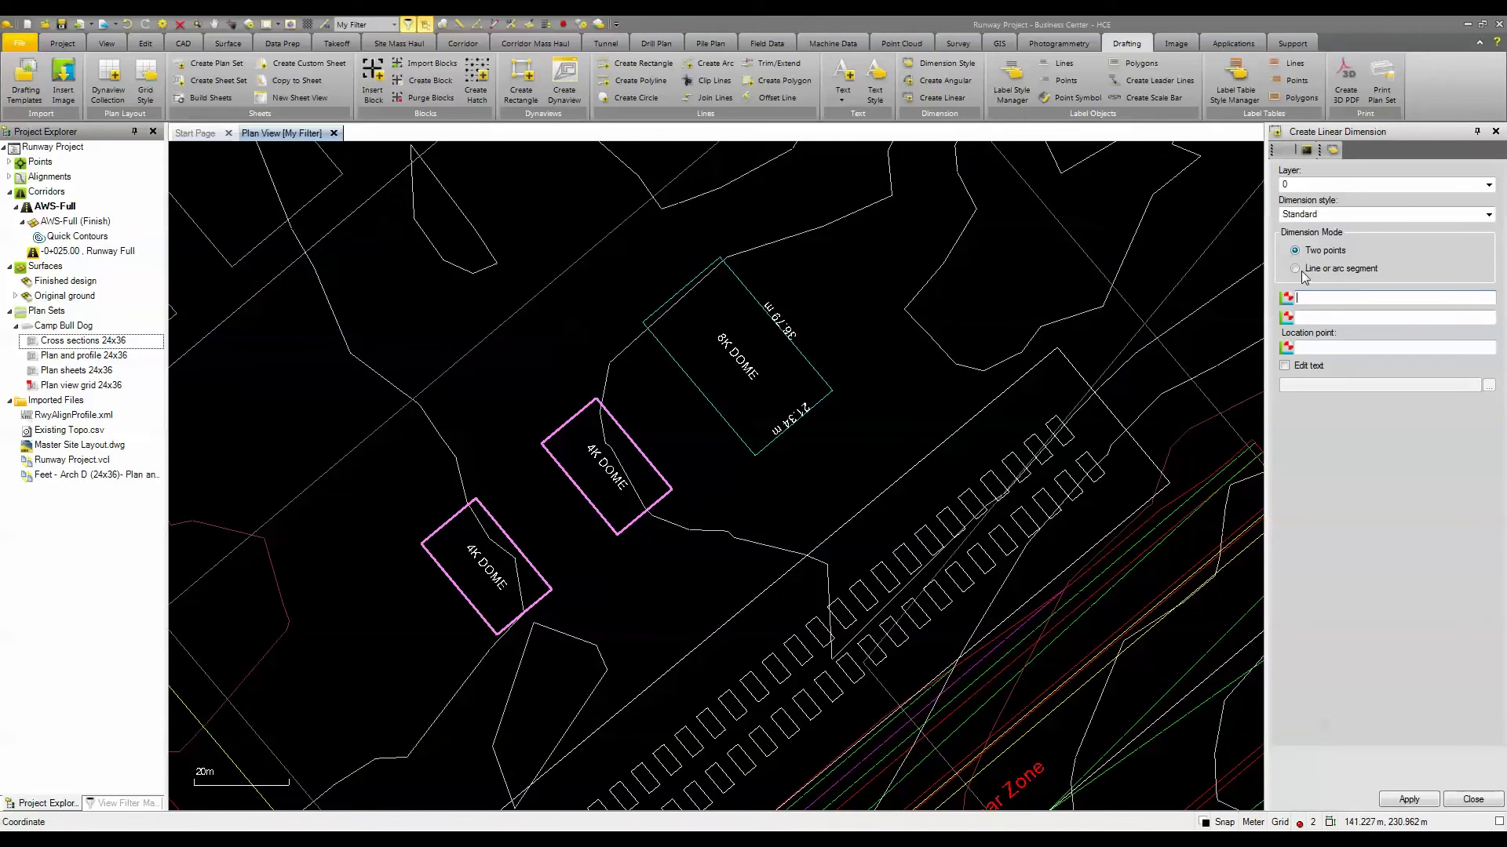
left_click(1296, 268)
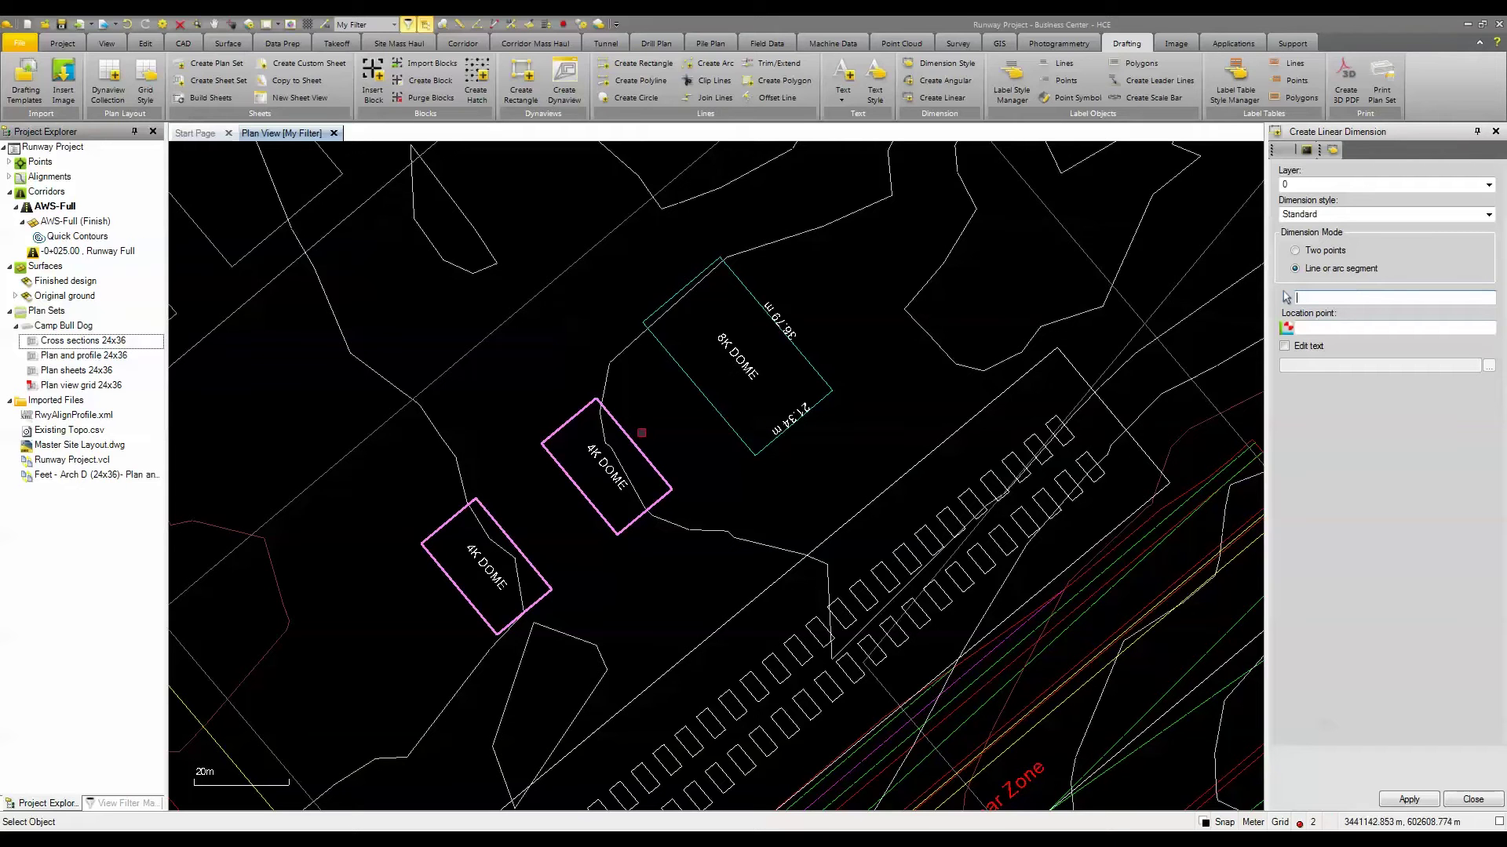
left_click(642, 432)
left_click(647, 429)
left_click(569, 418)
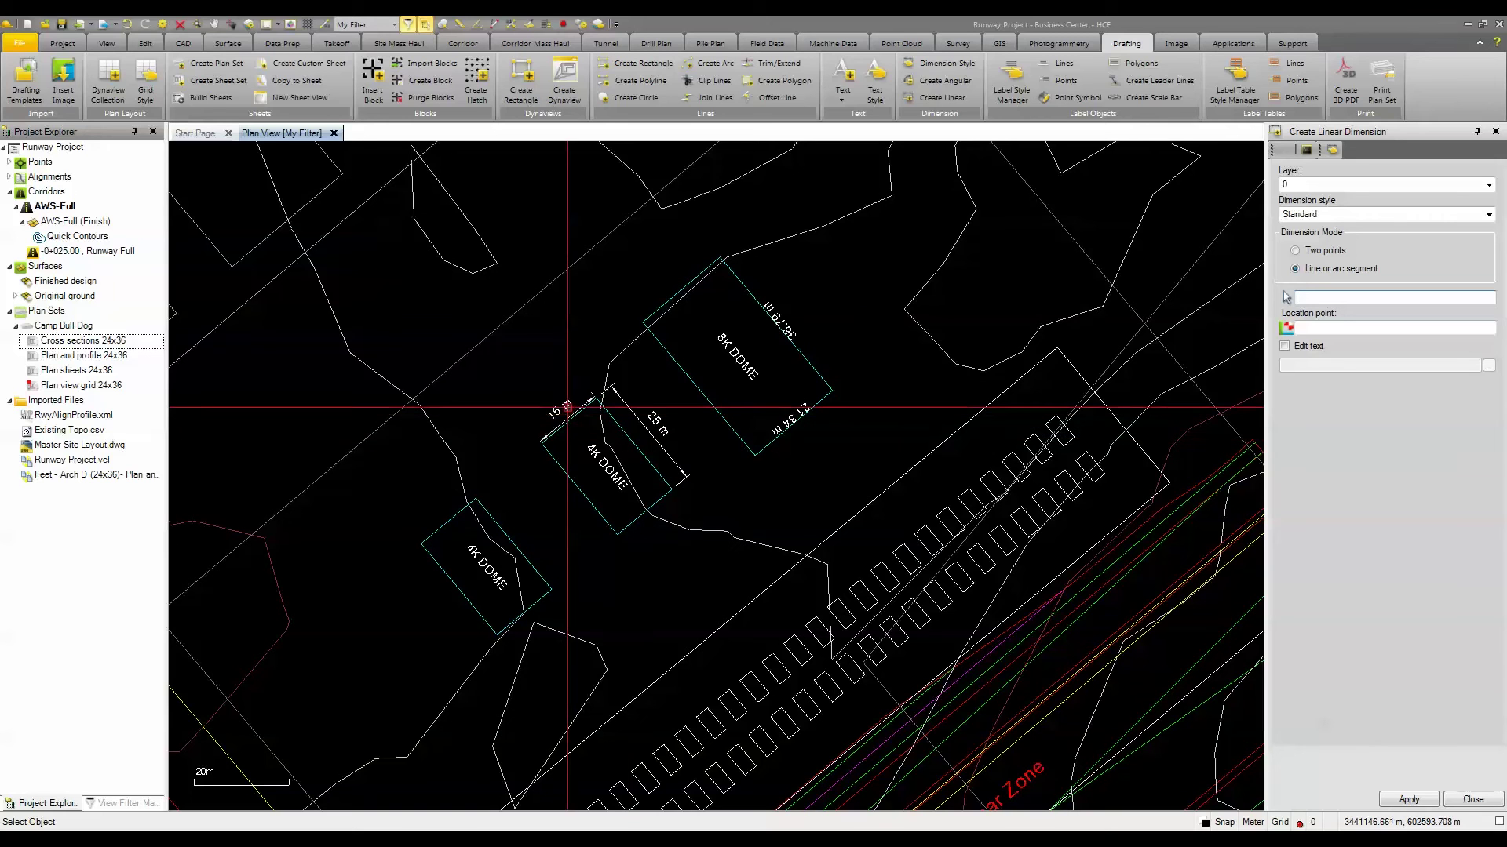
left_click(552, 409)
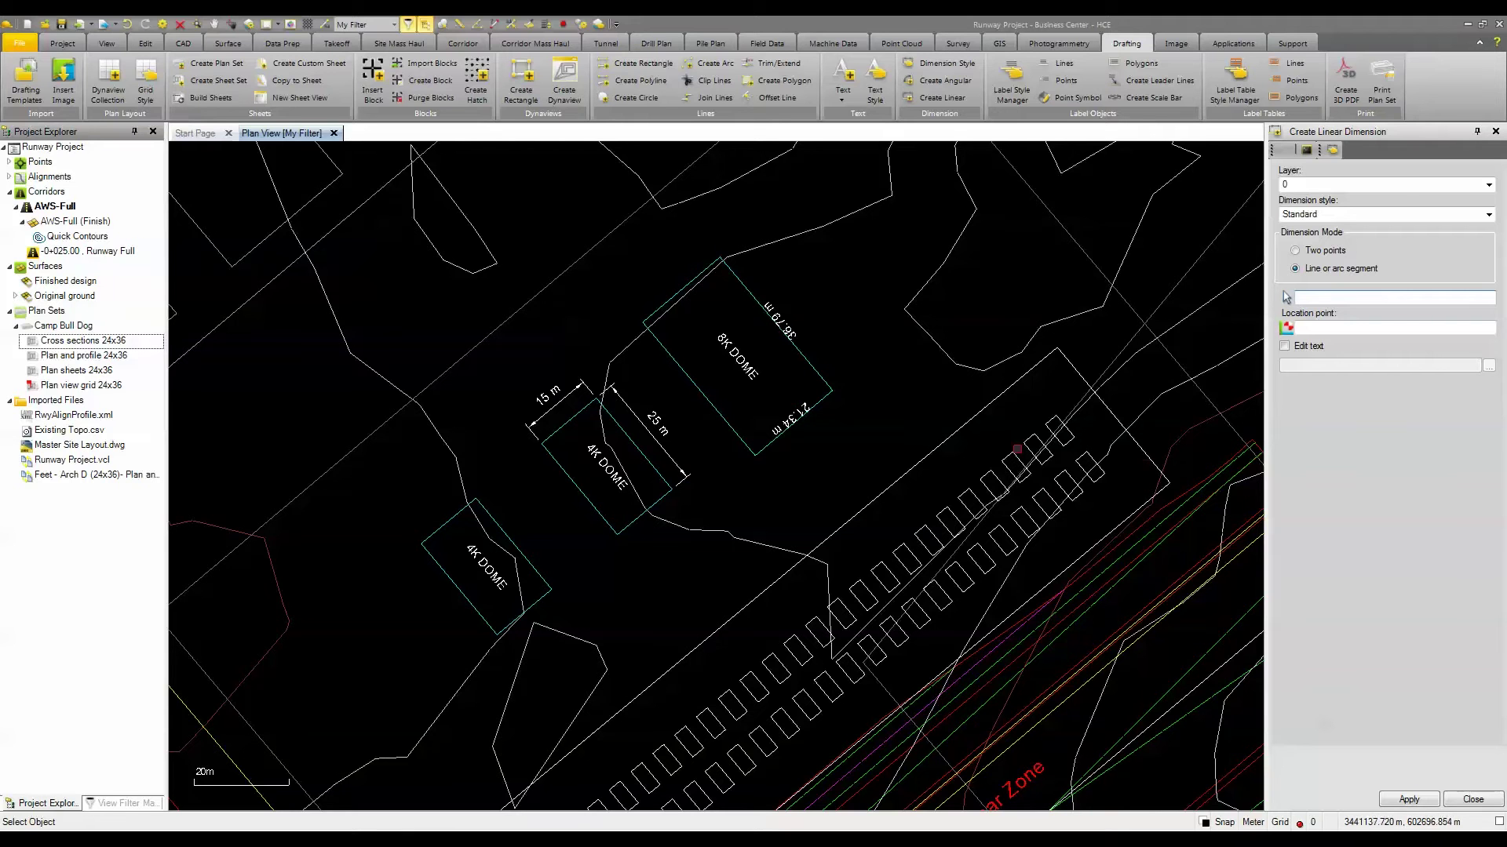
left_click(1495, 131)
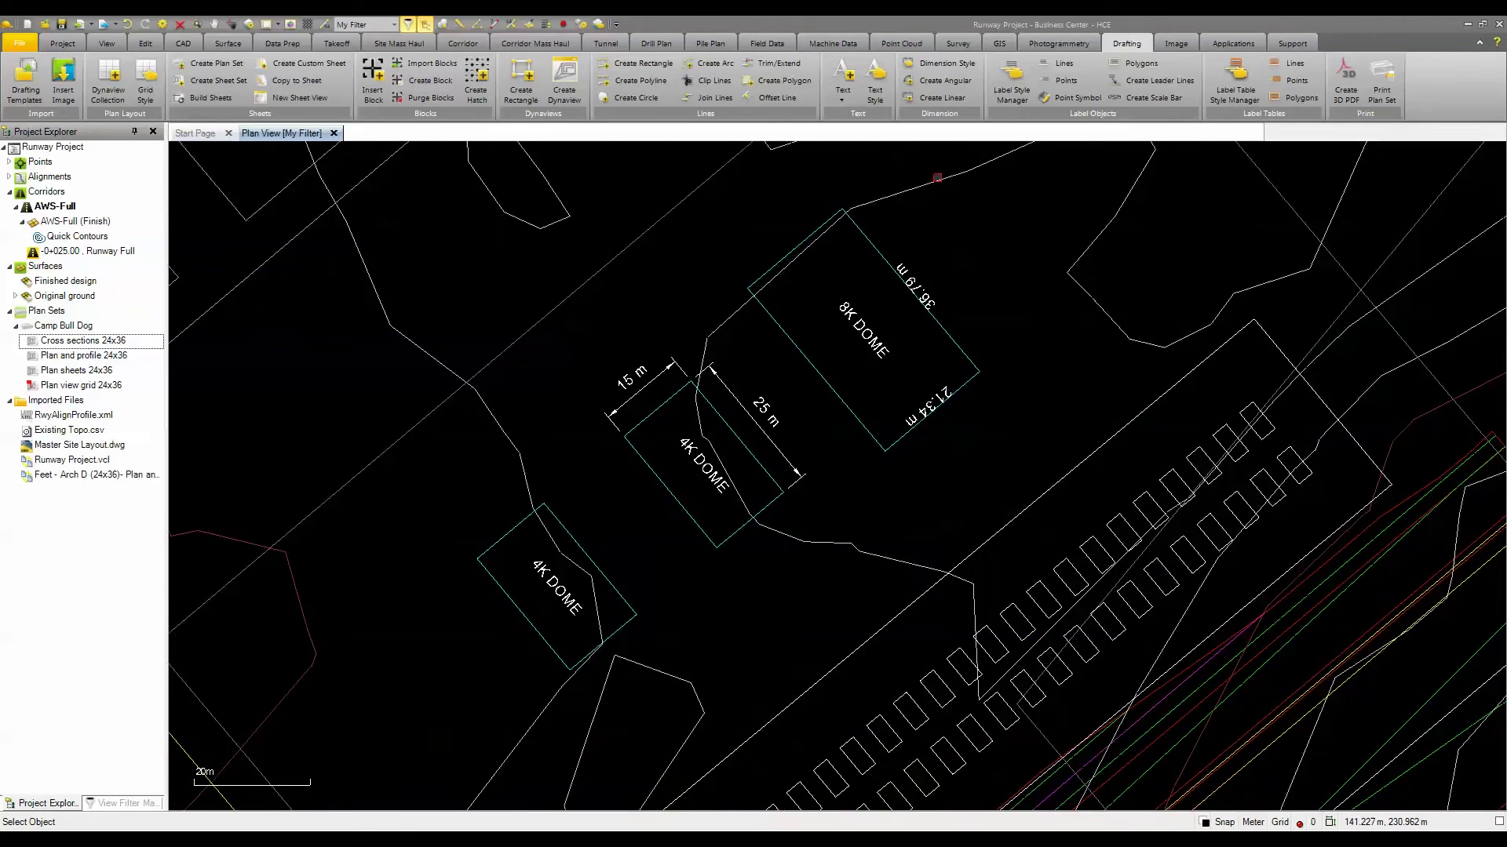
scroll(726, 334, "down", 4)
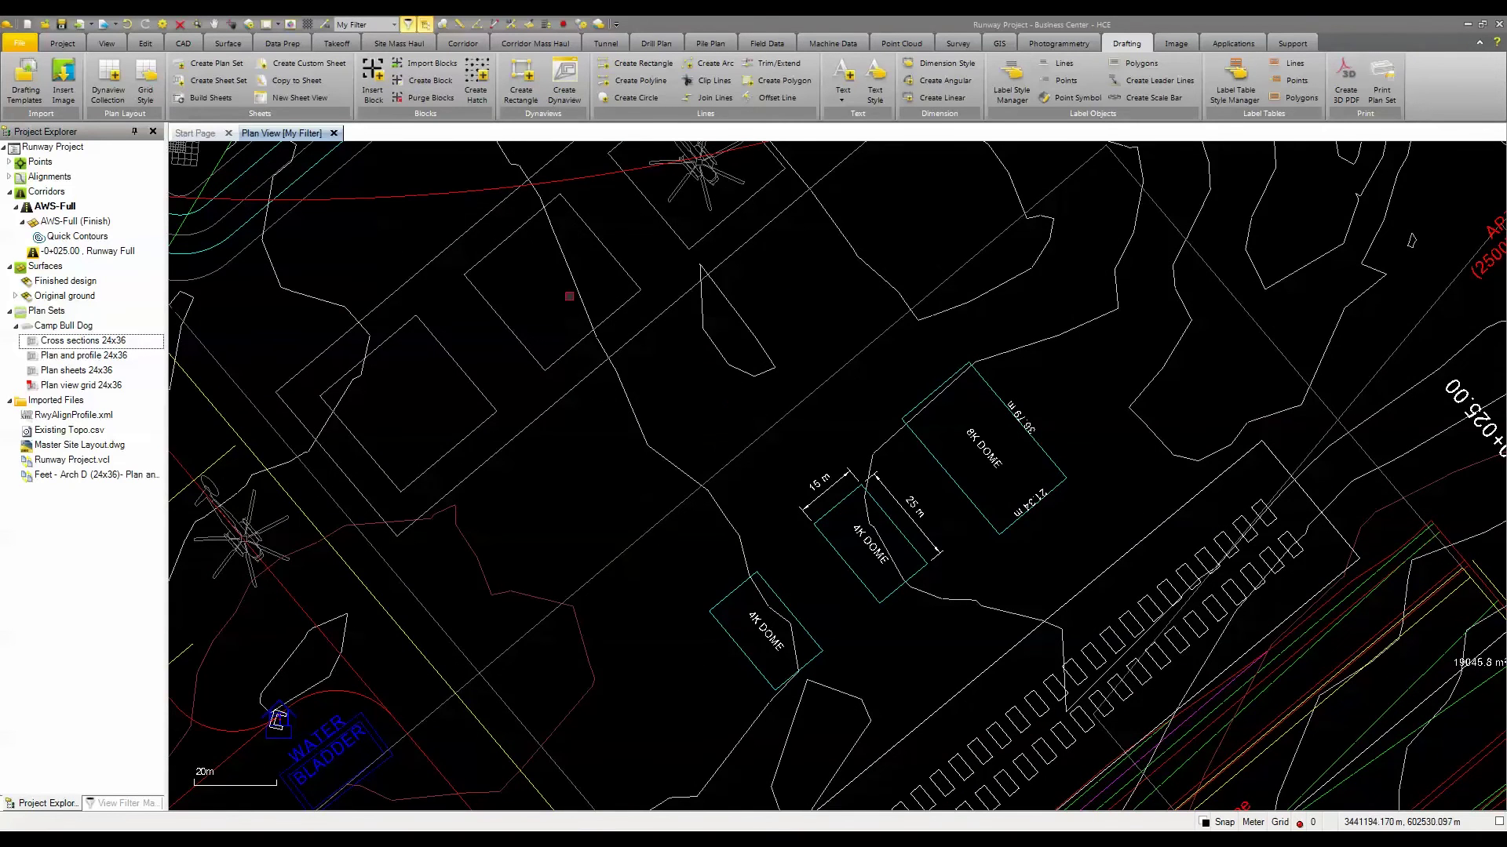
- Use the three dome outlines as boundaries and apply a previewed Predefined SOLID hatch
left_click(482, 75)
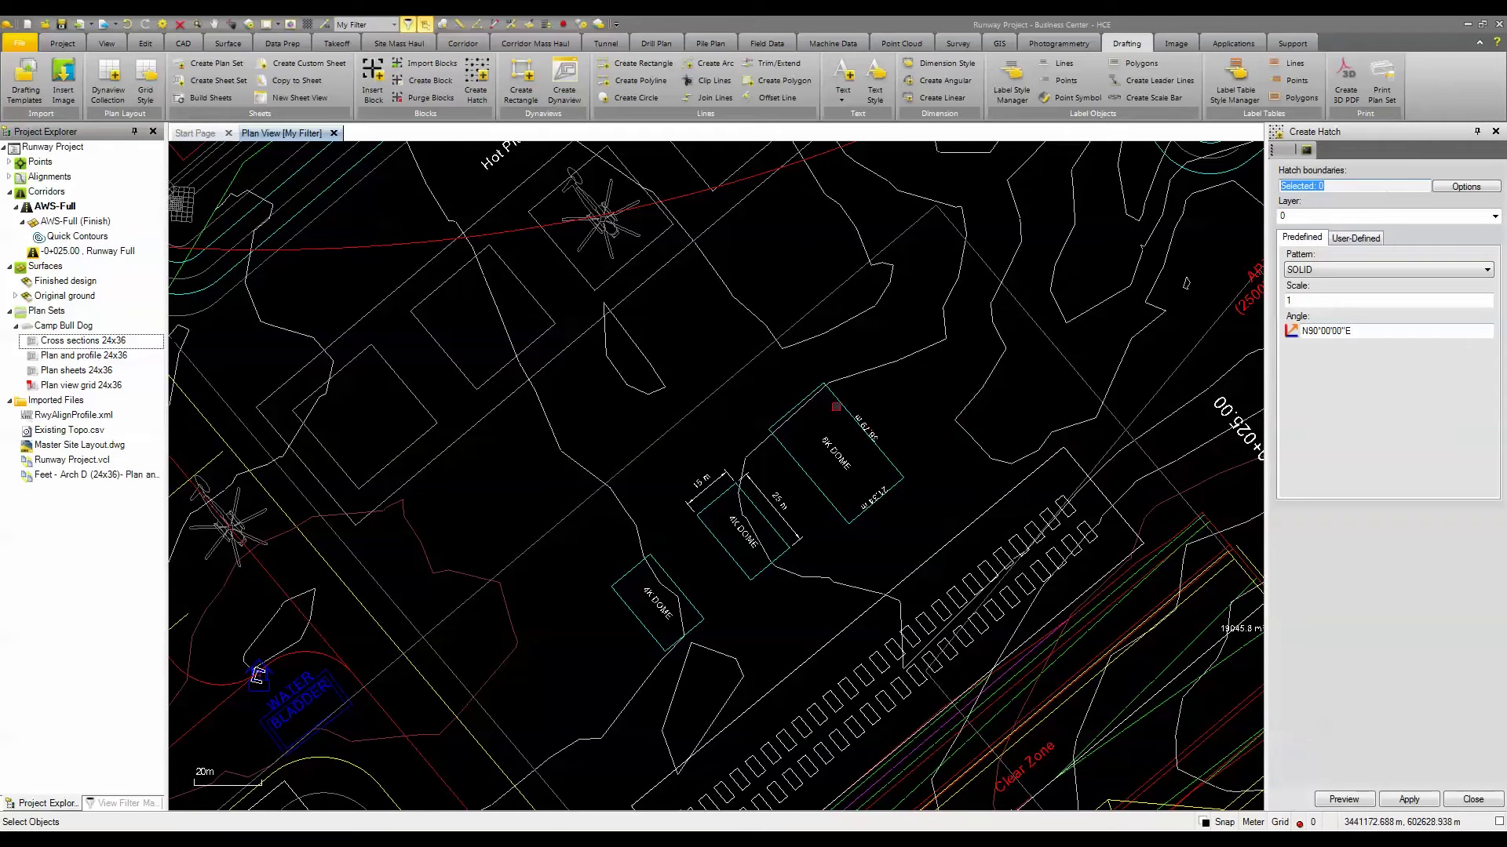
left_click(841, 405)
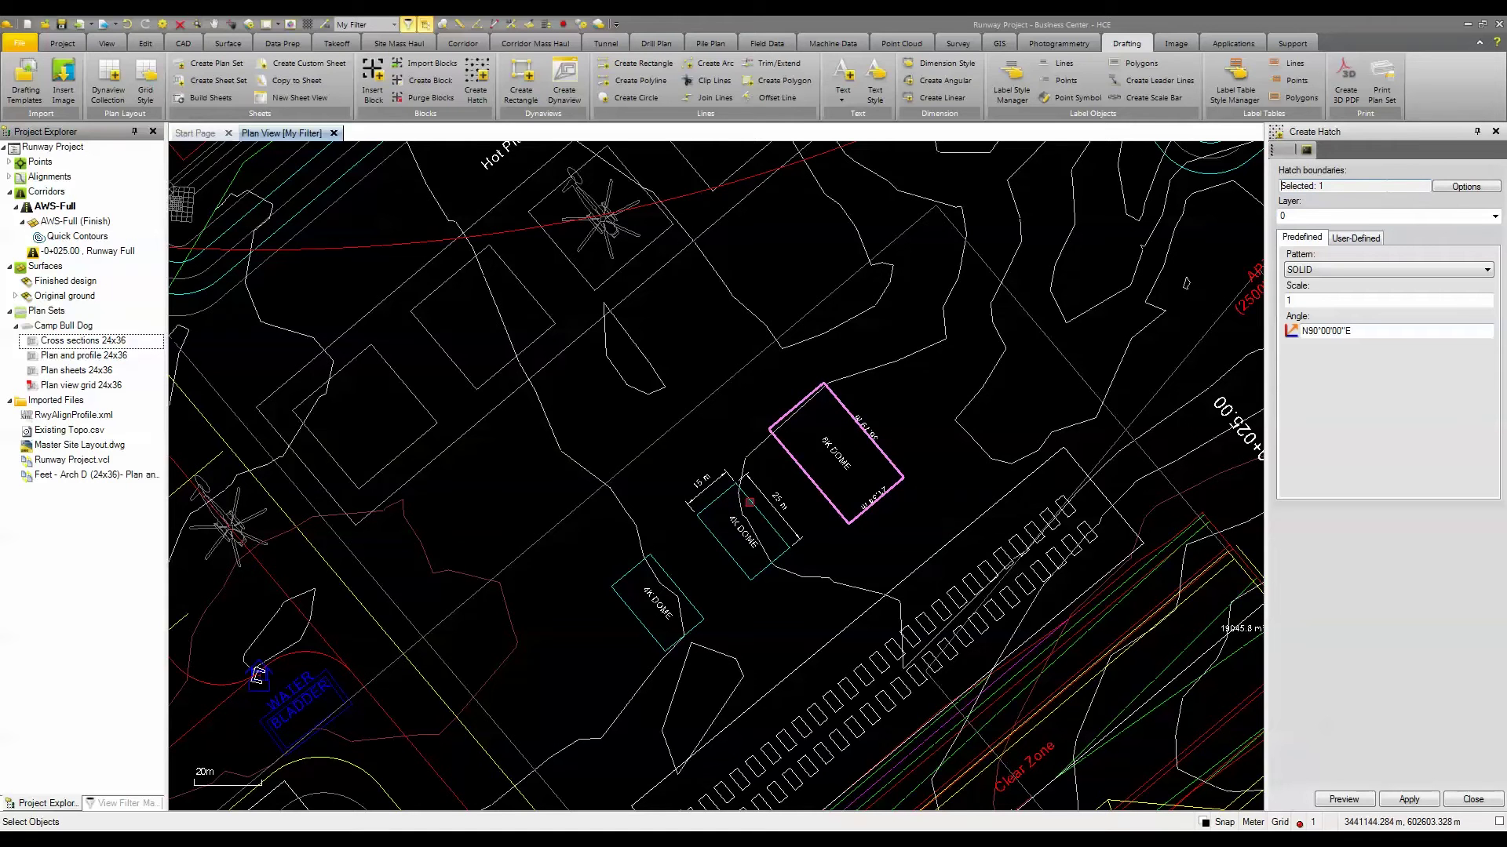
left_click(750, 502)
left_click(671, 567)
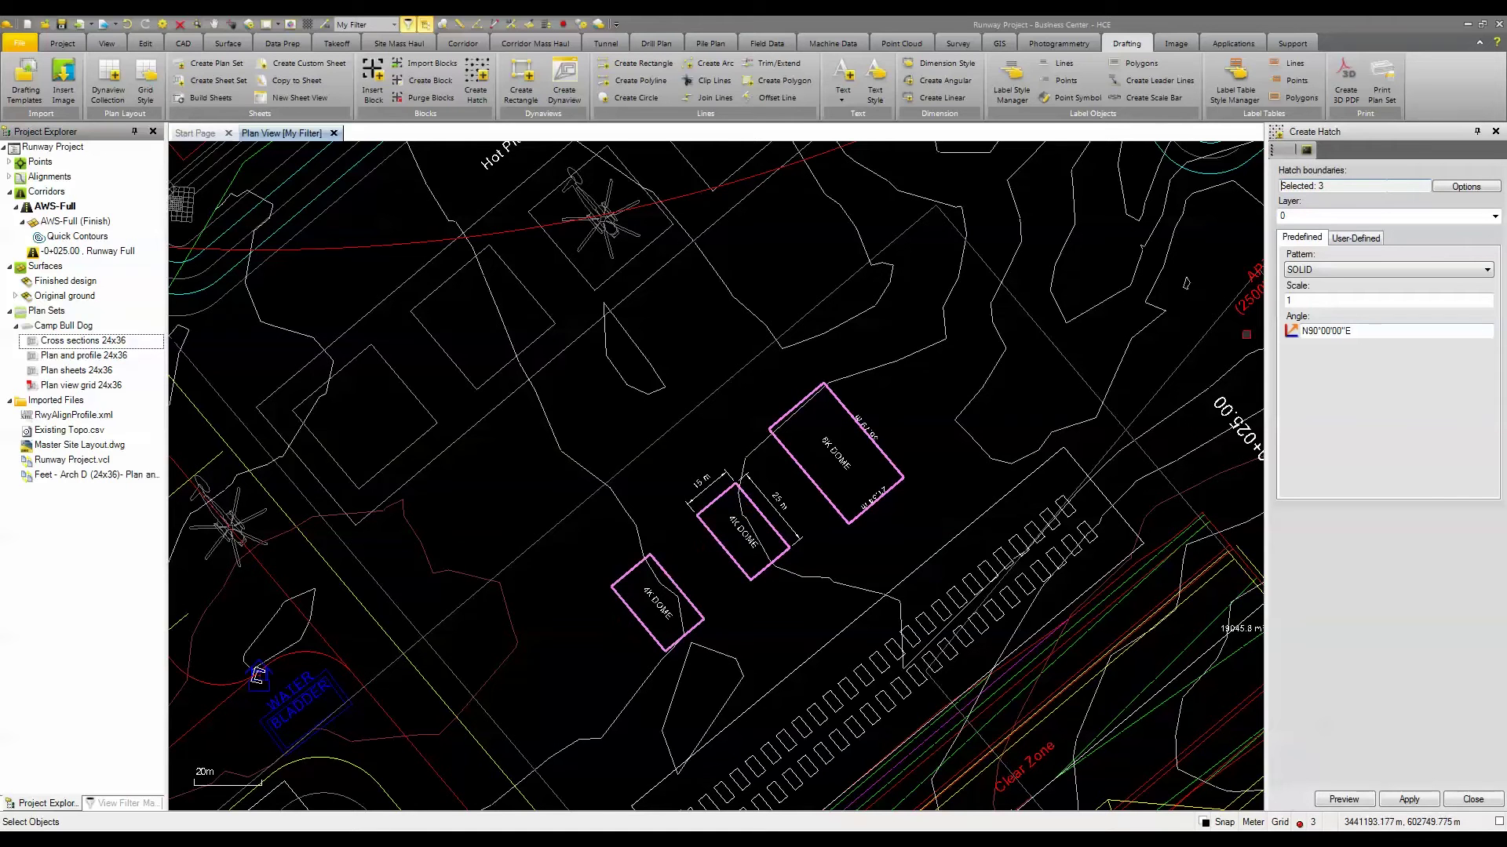
left_click(1324, 270)
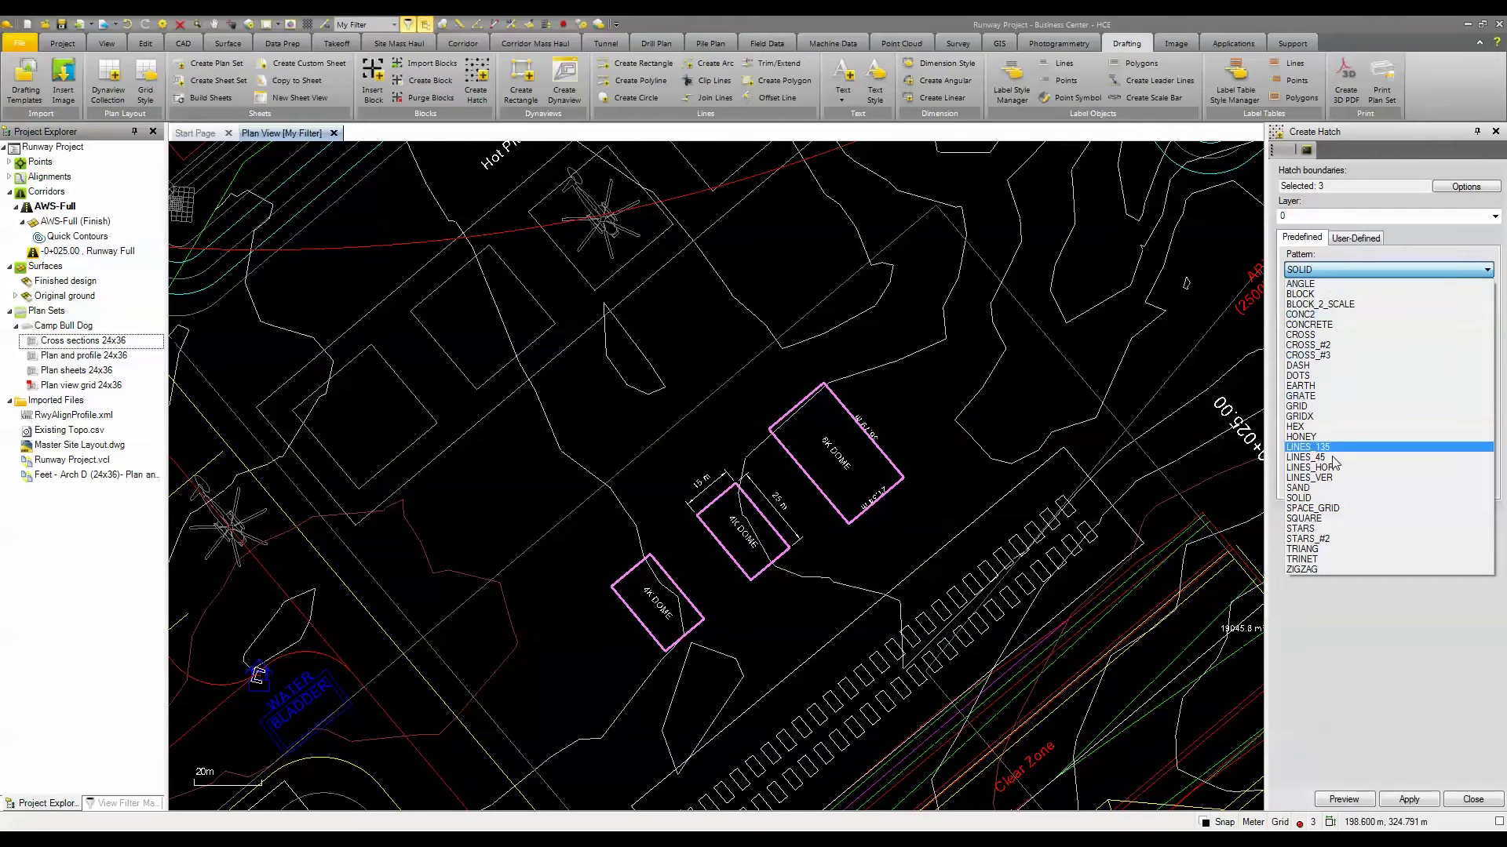
left_click(1350, 255)
left_click(1351, 239)
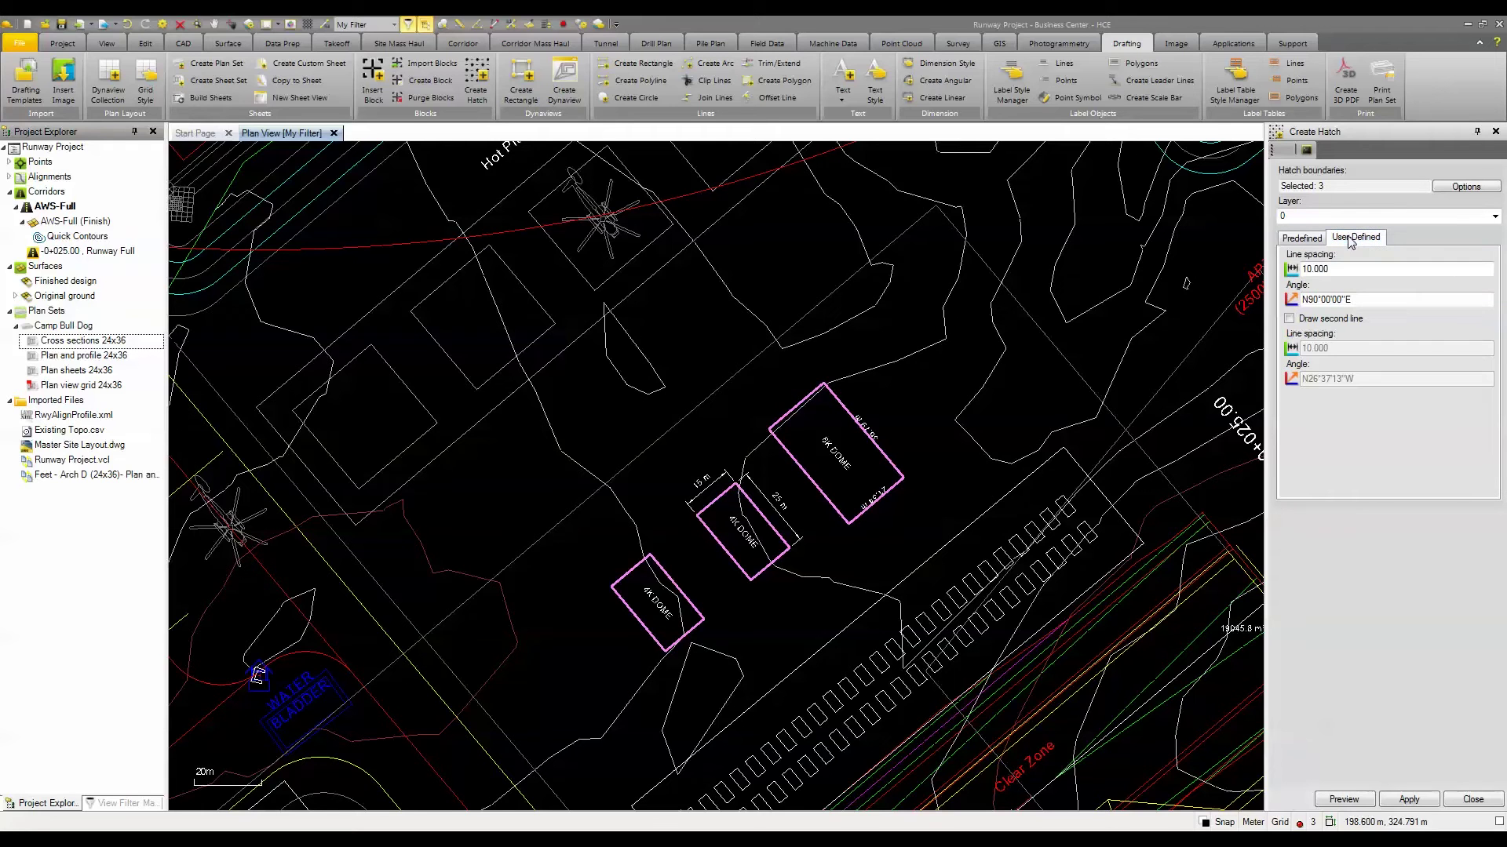
left_click(1309, 238)
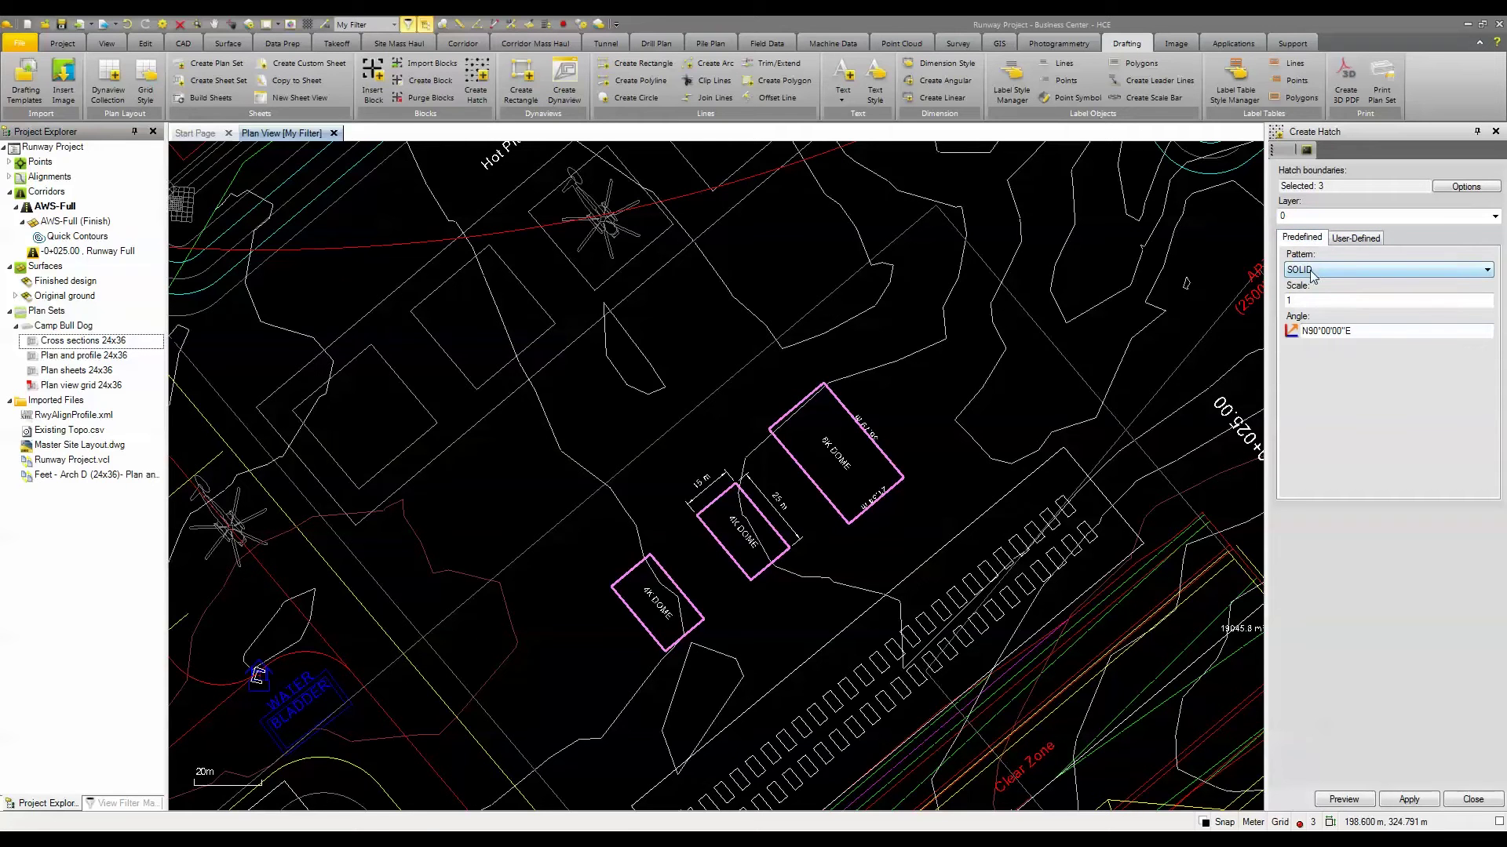
left_click(1361, 798)
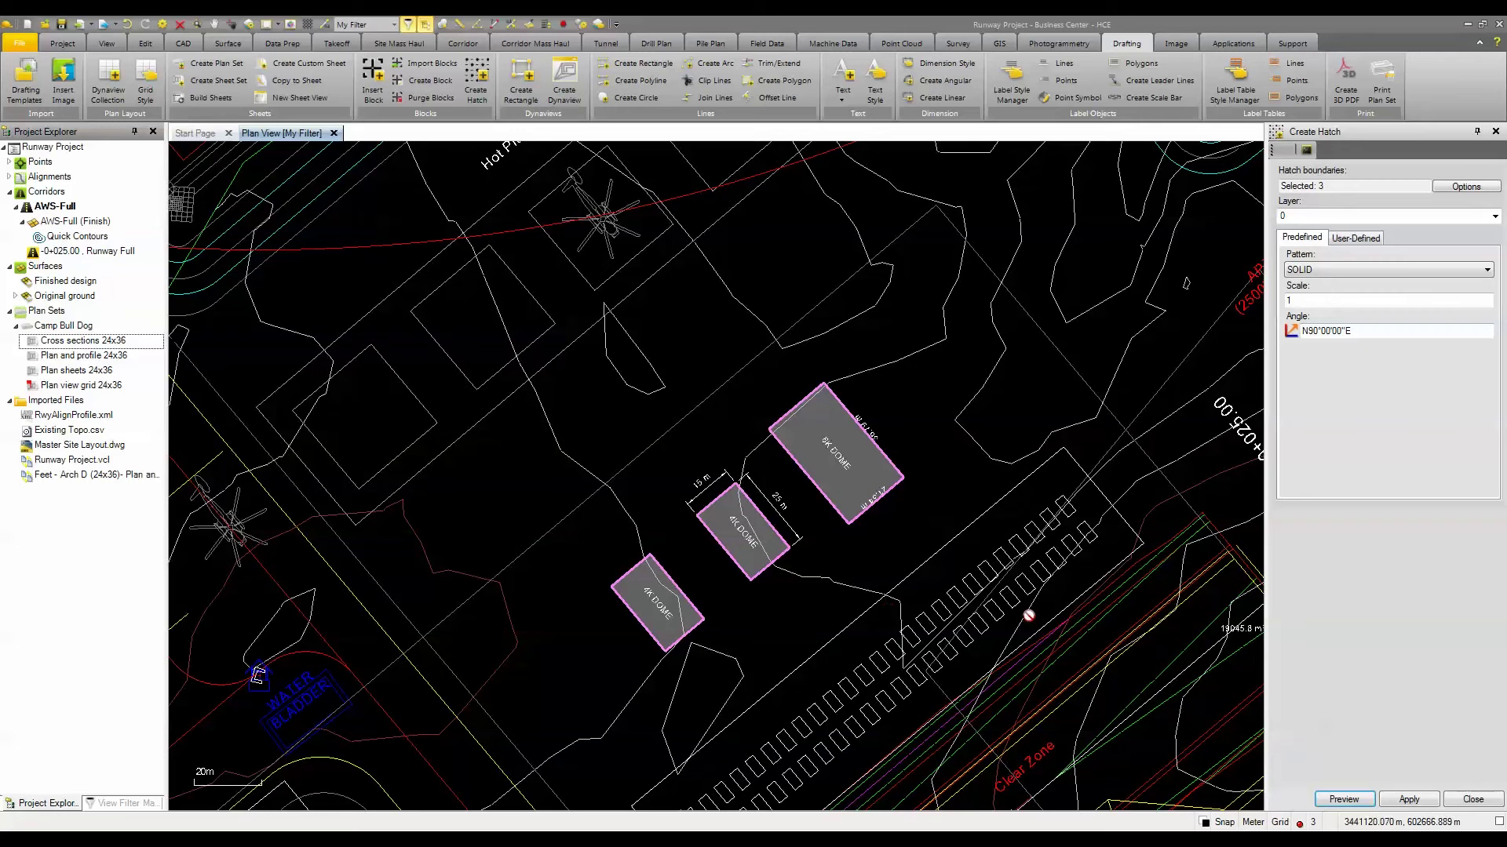
left_click(1406, 799)
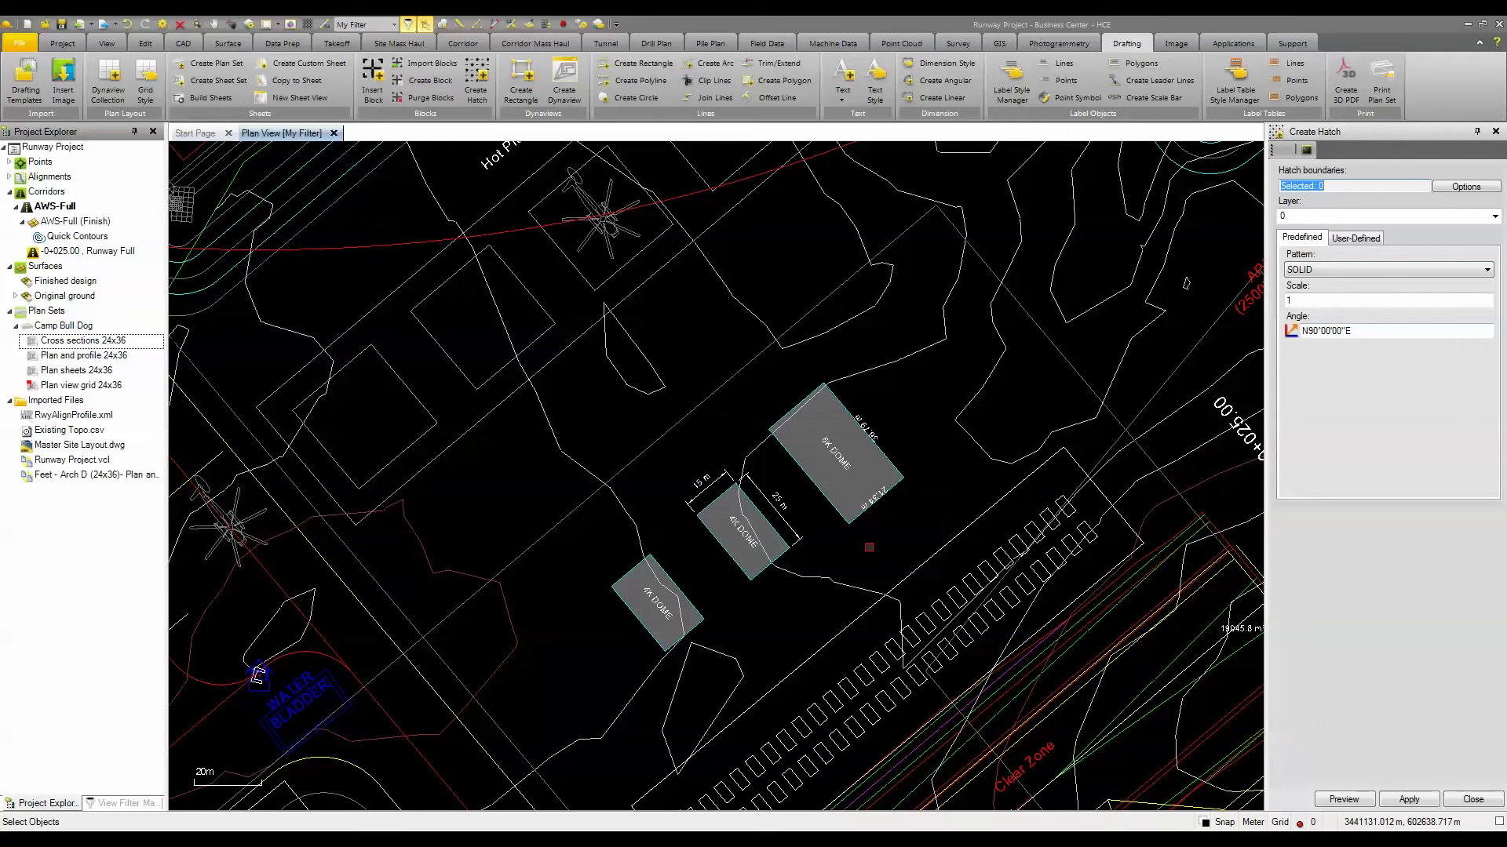
left_click(1495, 131)
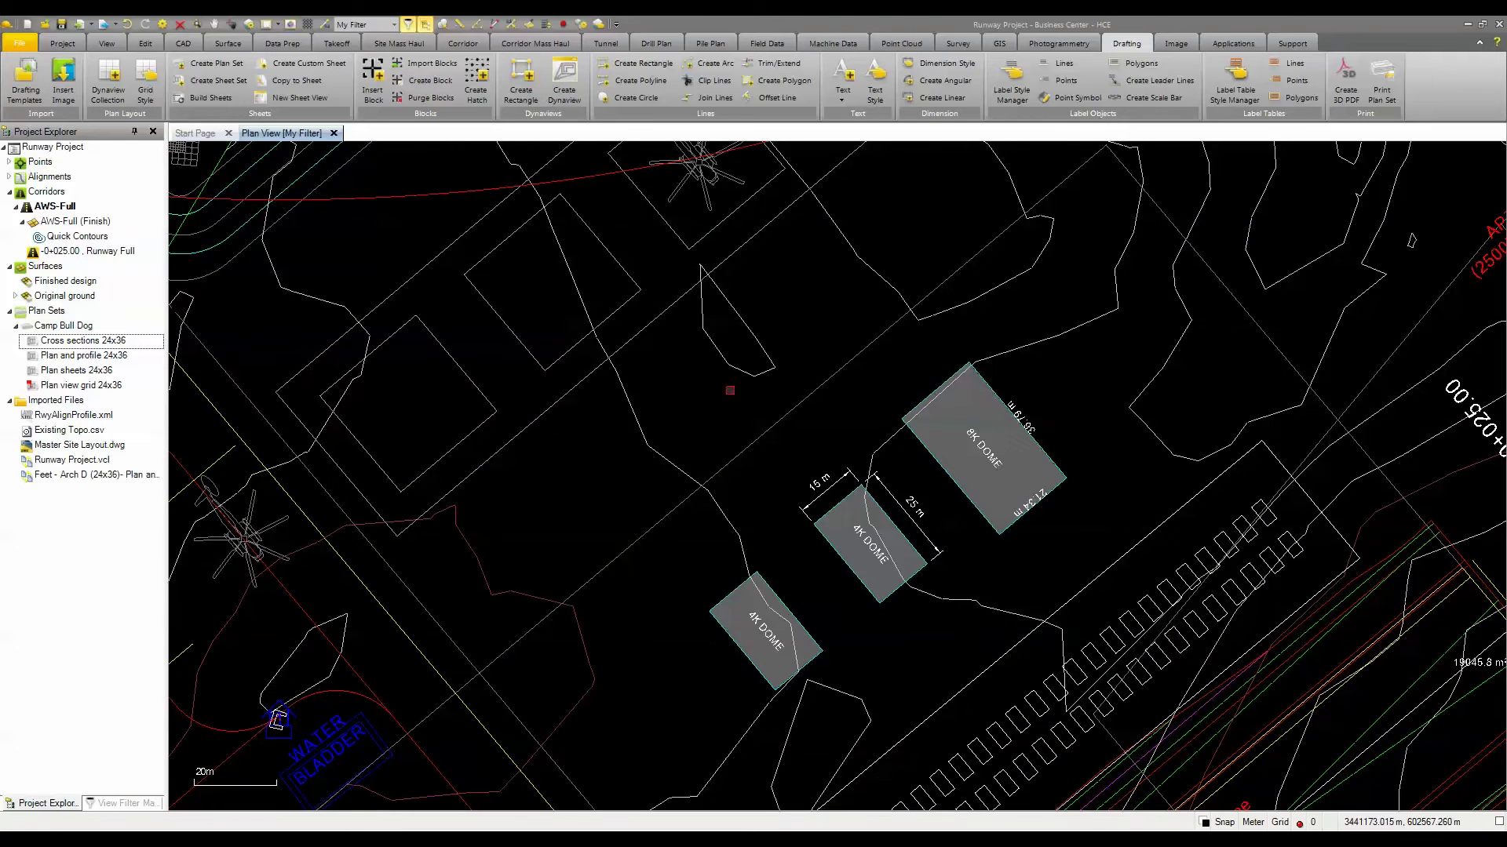
- Choose the helicopter block A8C64733E90 and put it on the HL-HELICOPTERS layer
left_click(374, 79)
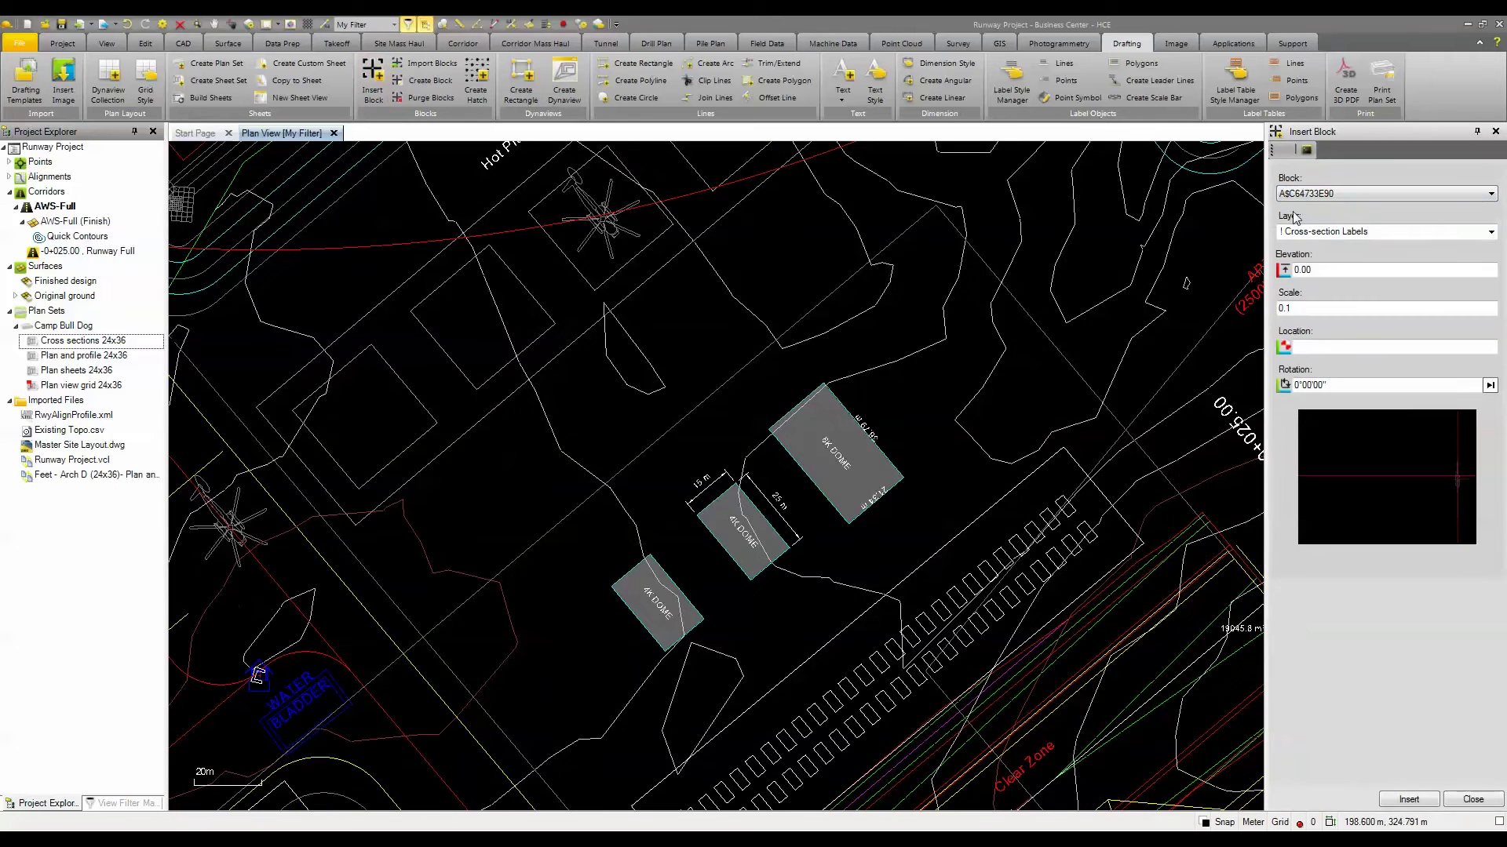
left_click(1316, 195)
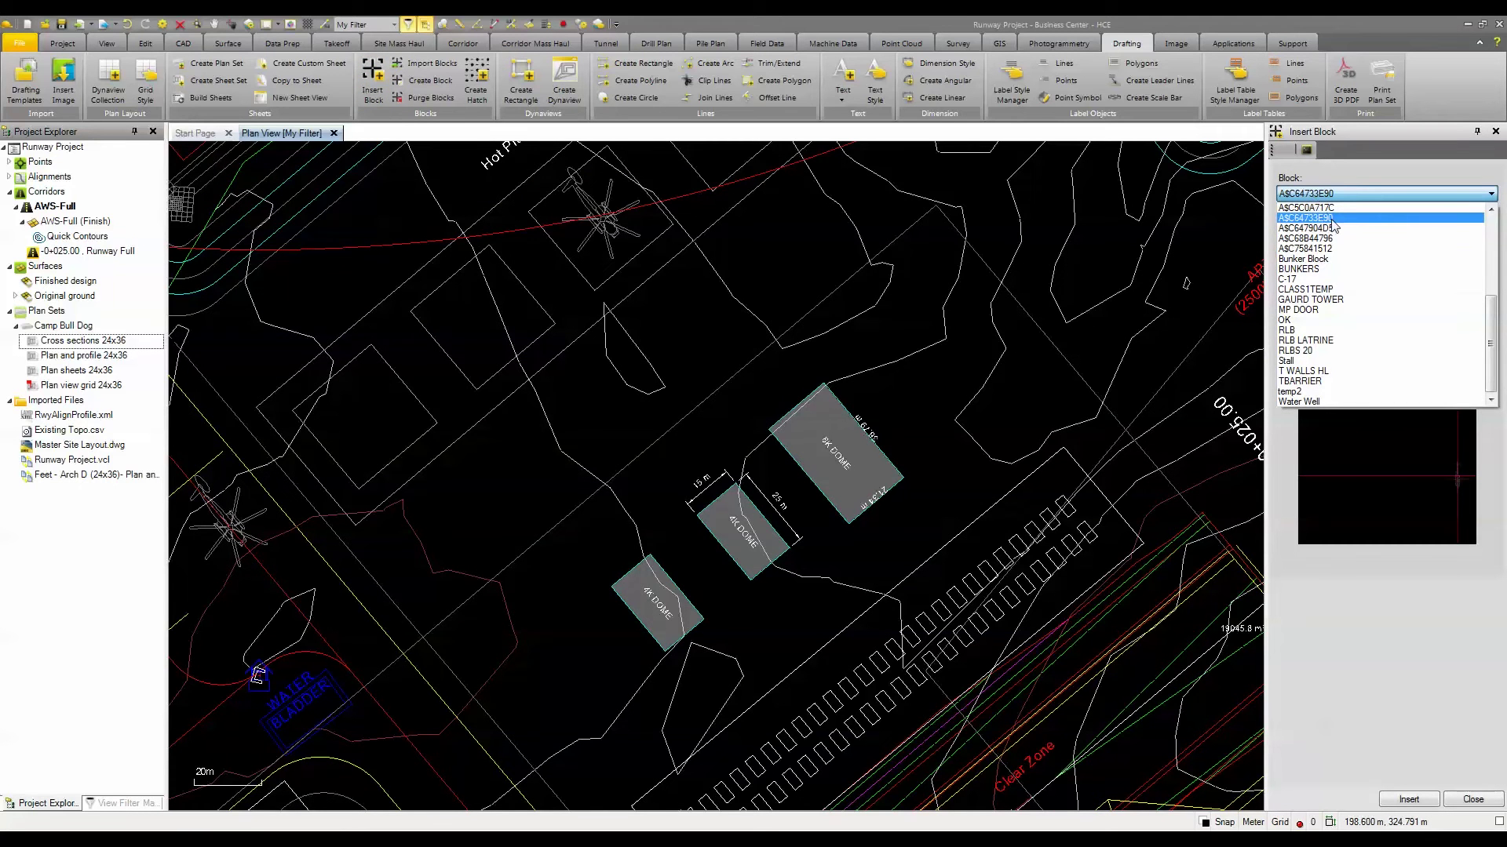
left_click(1332, 220)
left_click(1489, 233)
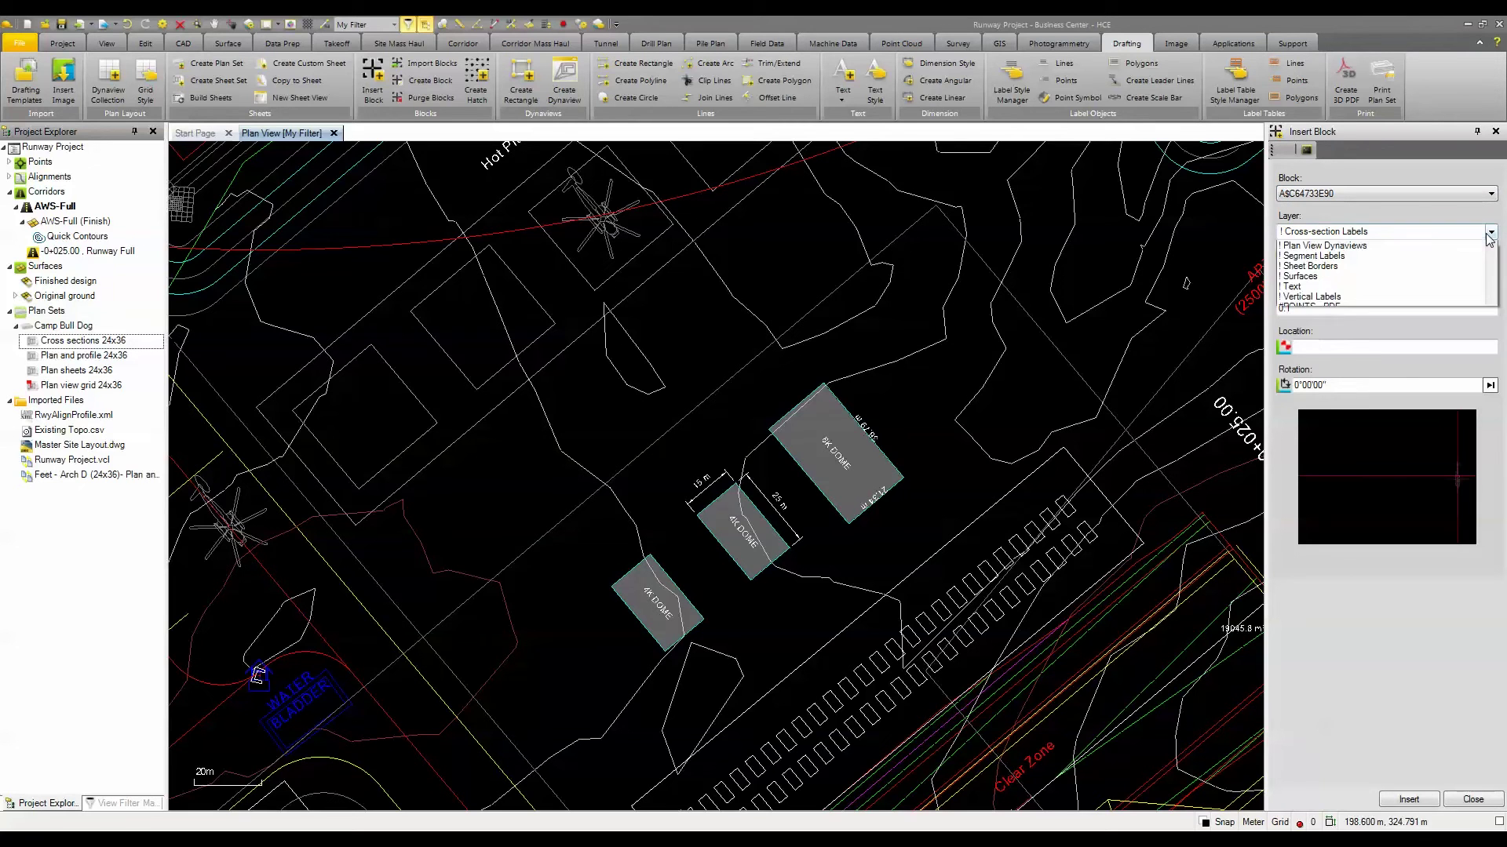
left_click(1389, 230)
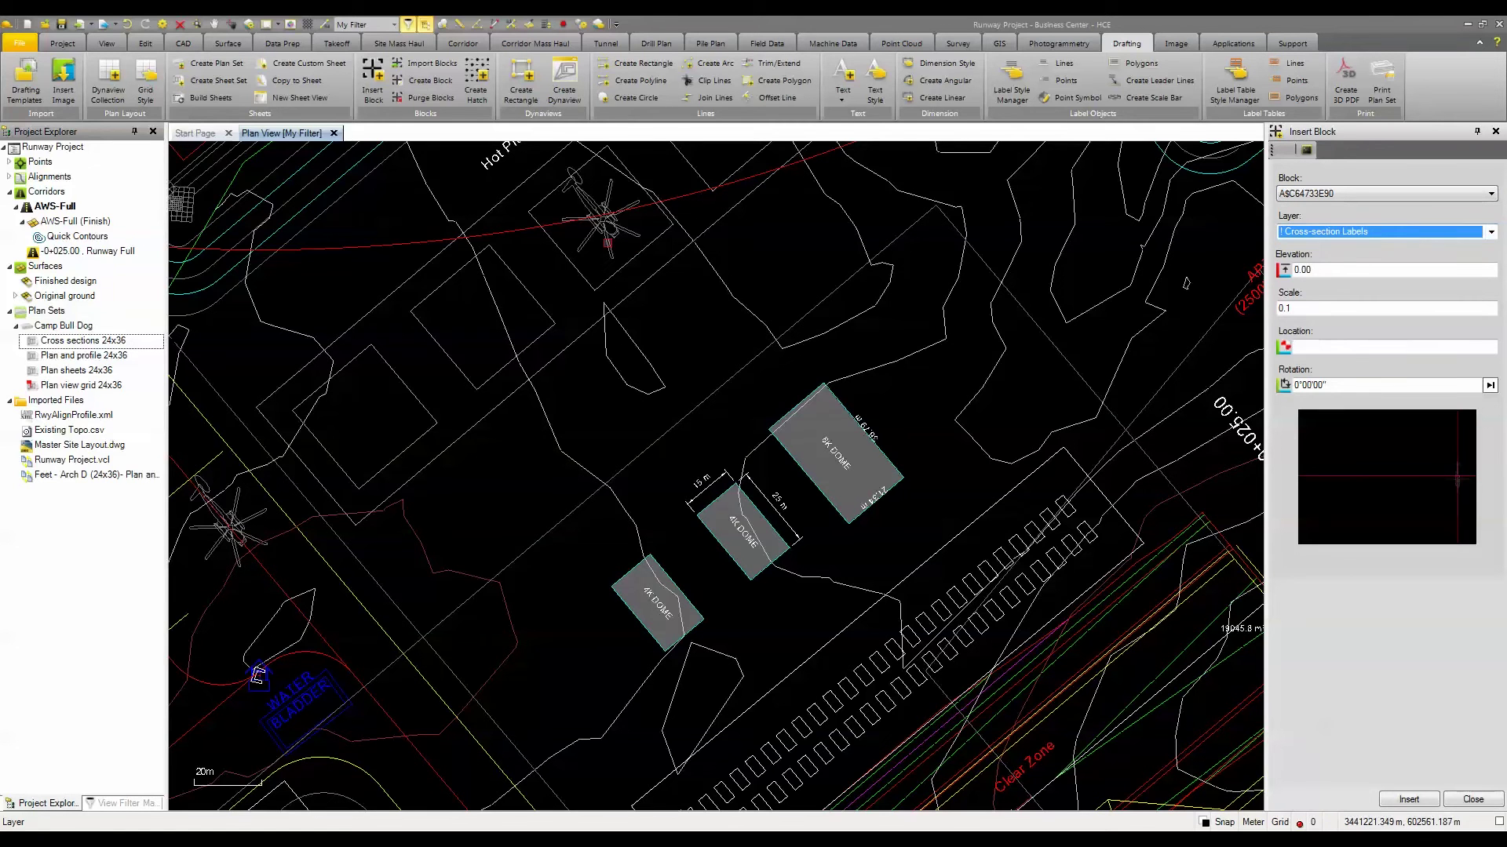
type("h")
key("Tab")
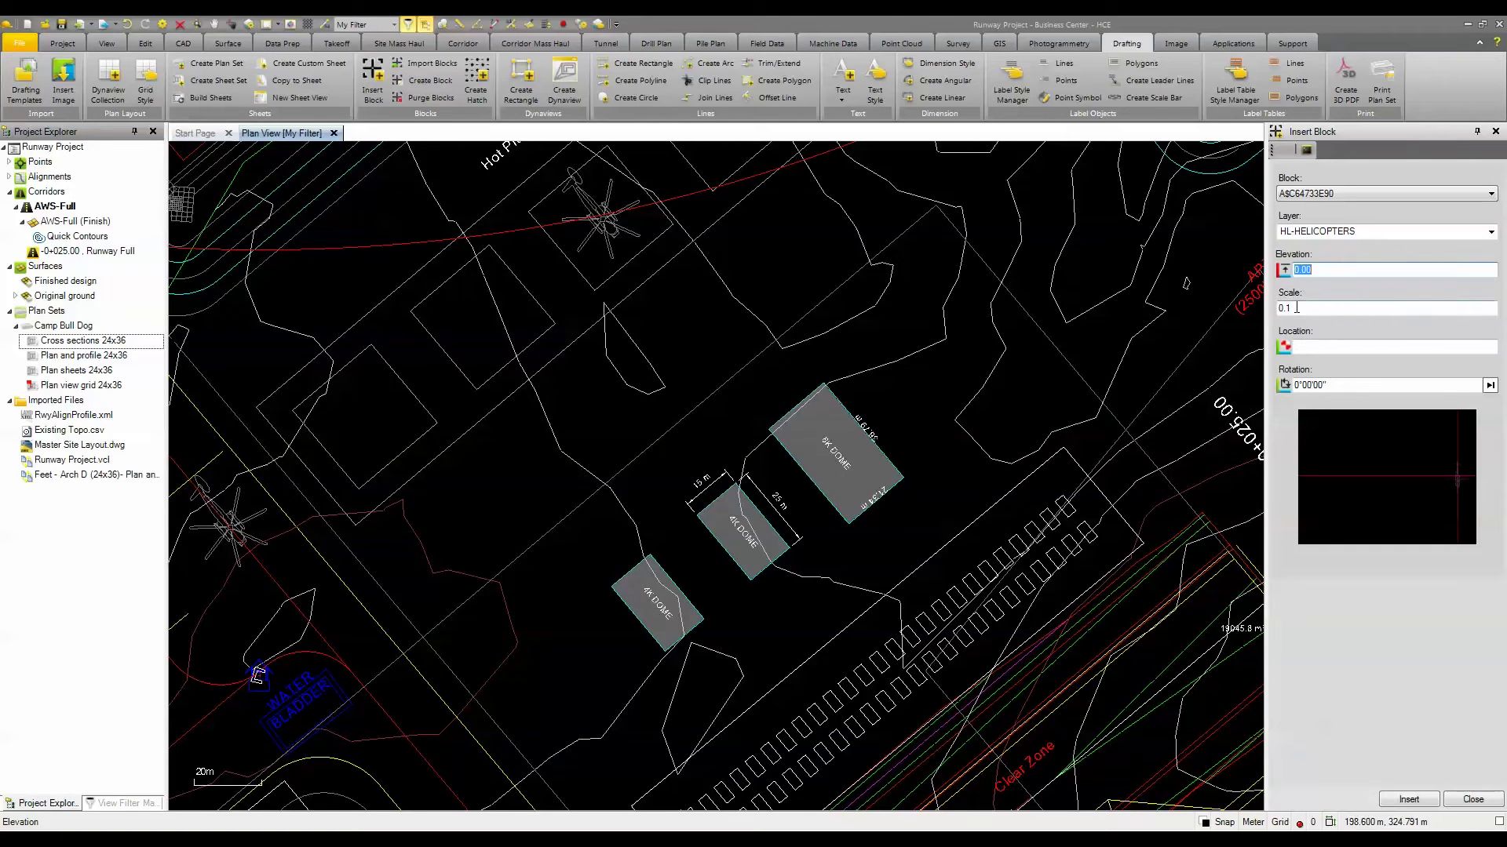
- Place the helicopter block at a picked point near the domes at 0.1 scale
left_click(1315, 347)
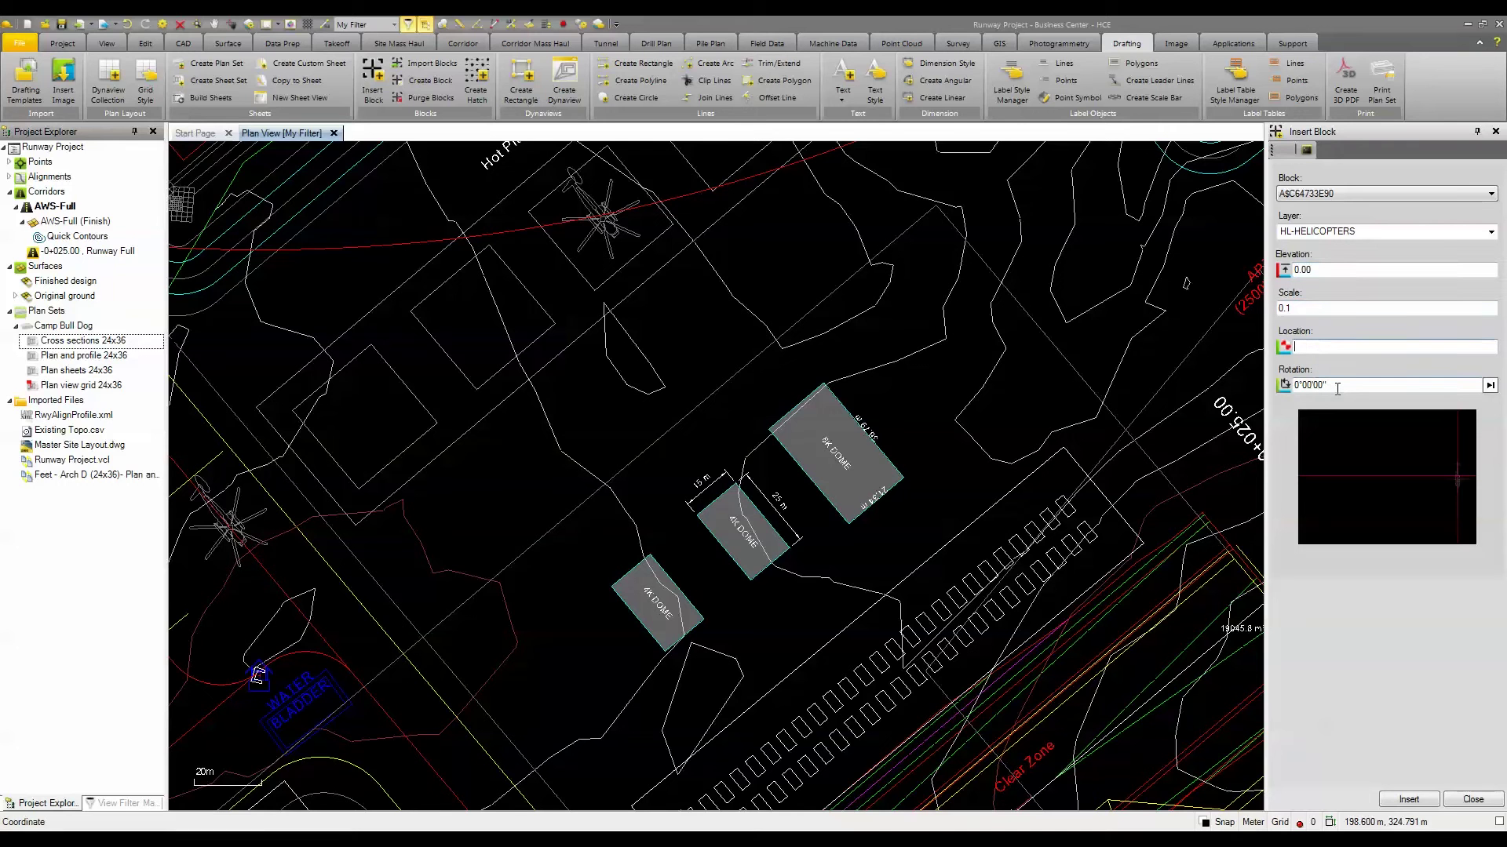
left_click(481, 317)
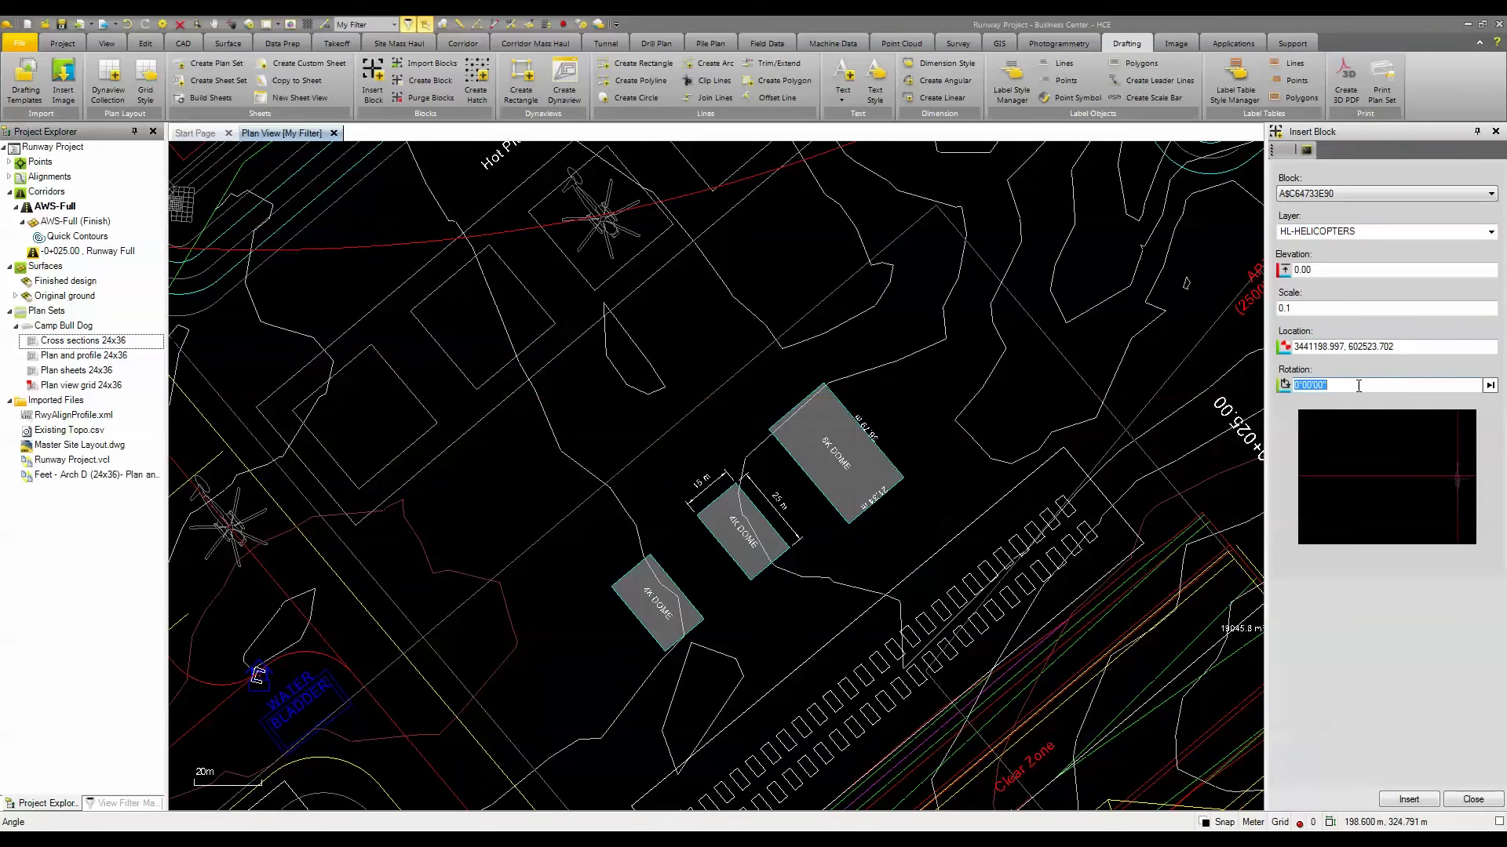
left_click(1423, 801)
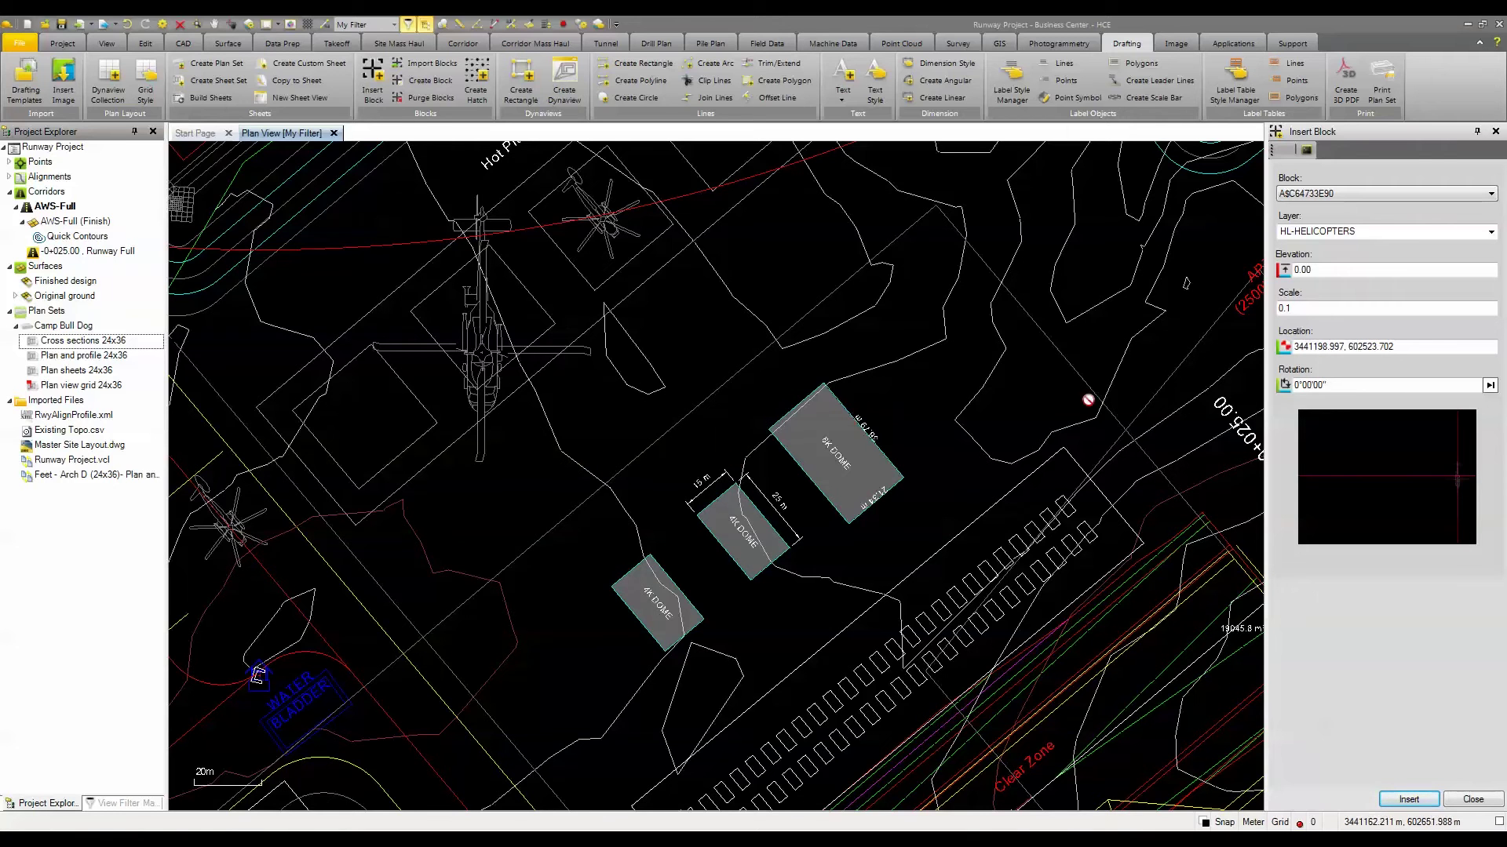
left_click(1313, 314)
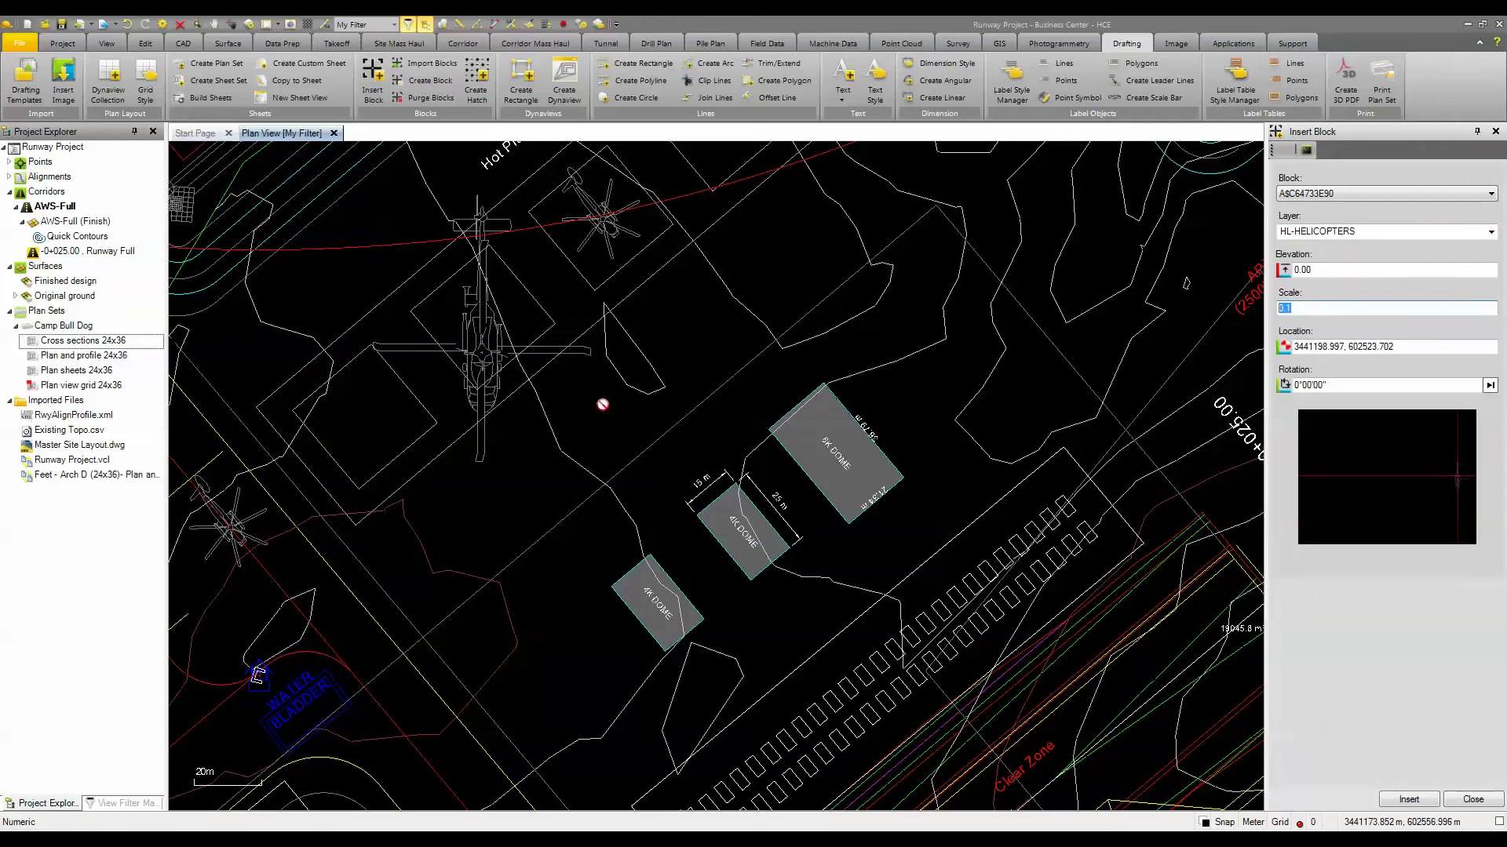
left_click(1473, 799)
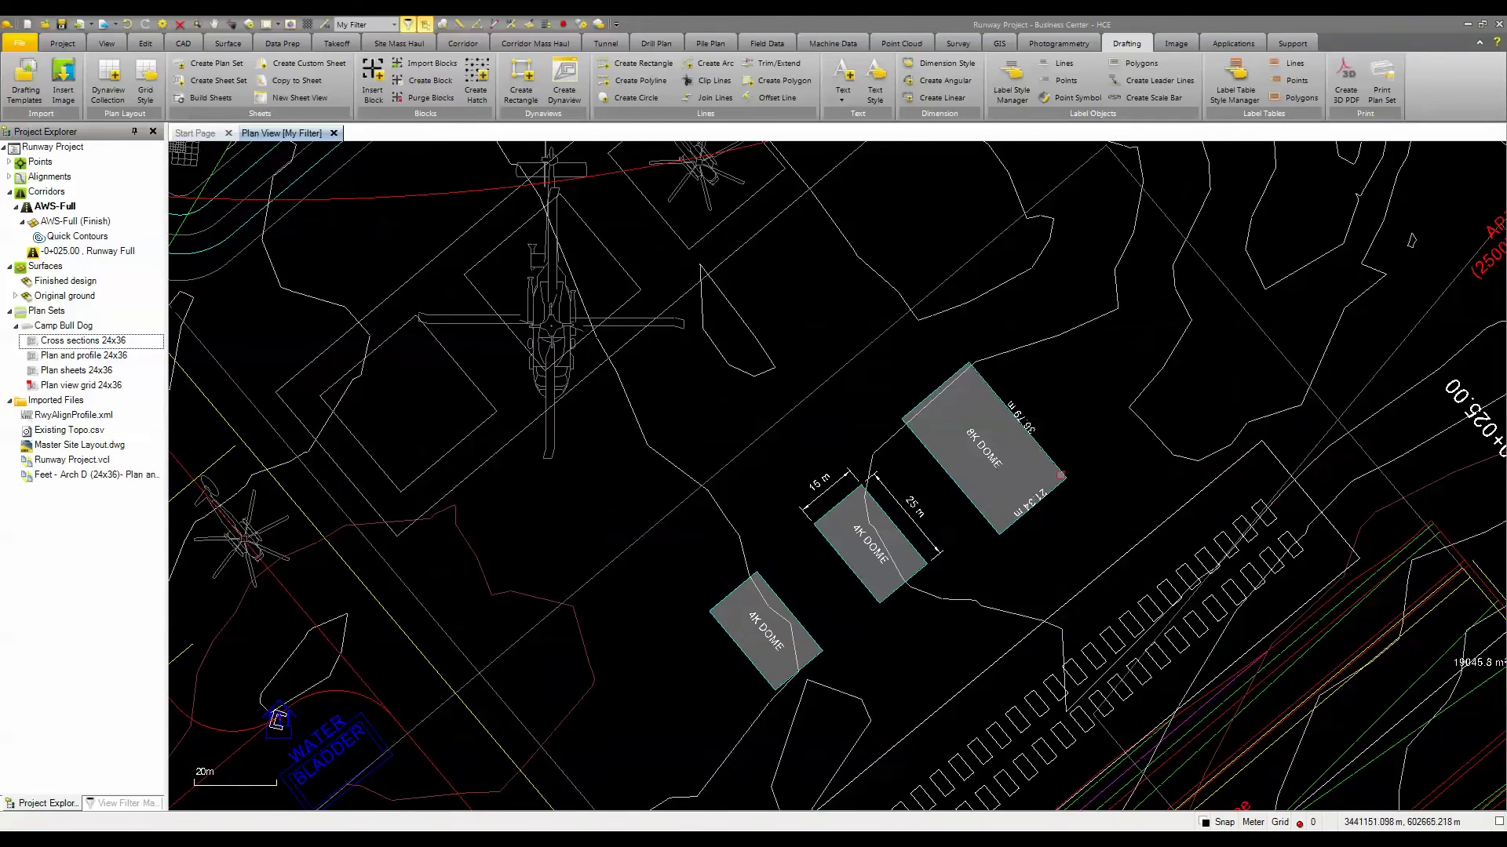
- Rotate the helicopter block to about 37° using its rotate grip
left_click(551, 321)
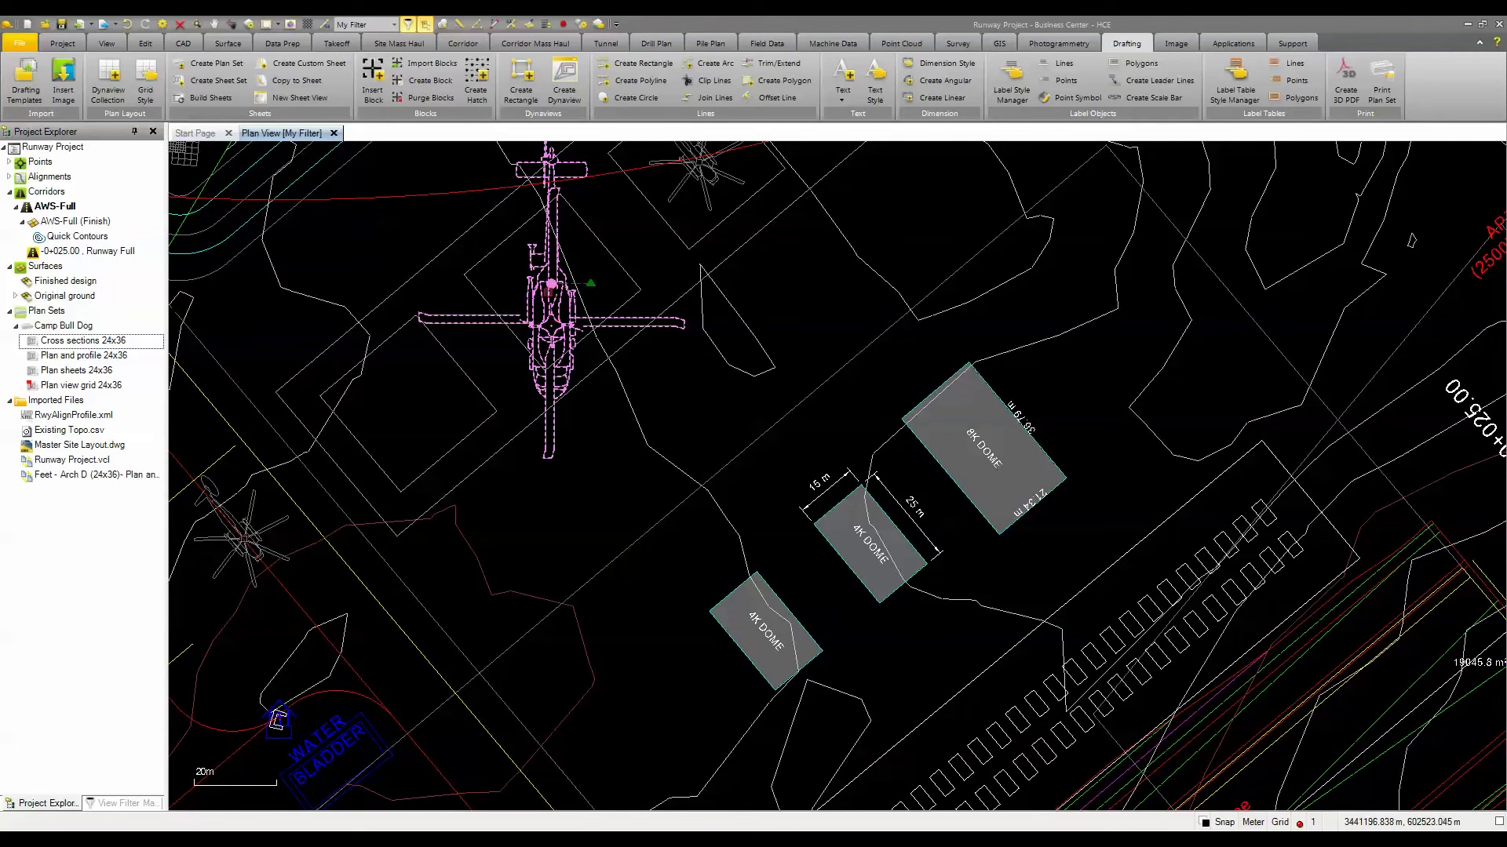
left_click(597, 282)
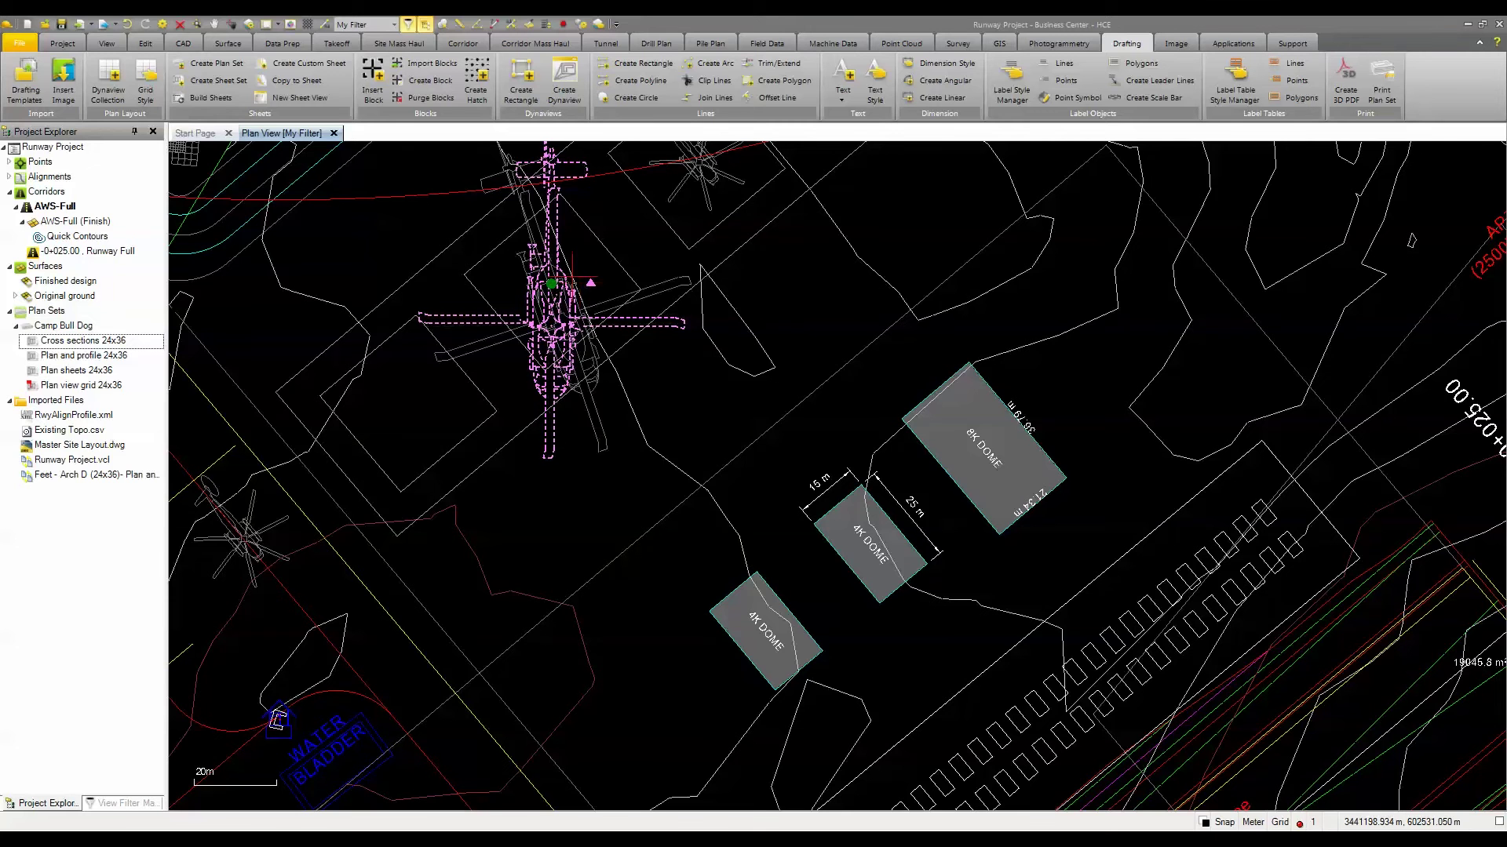
left_click(597, 248)
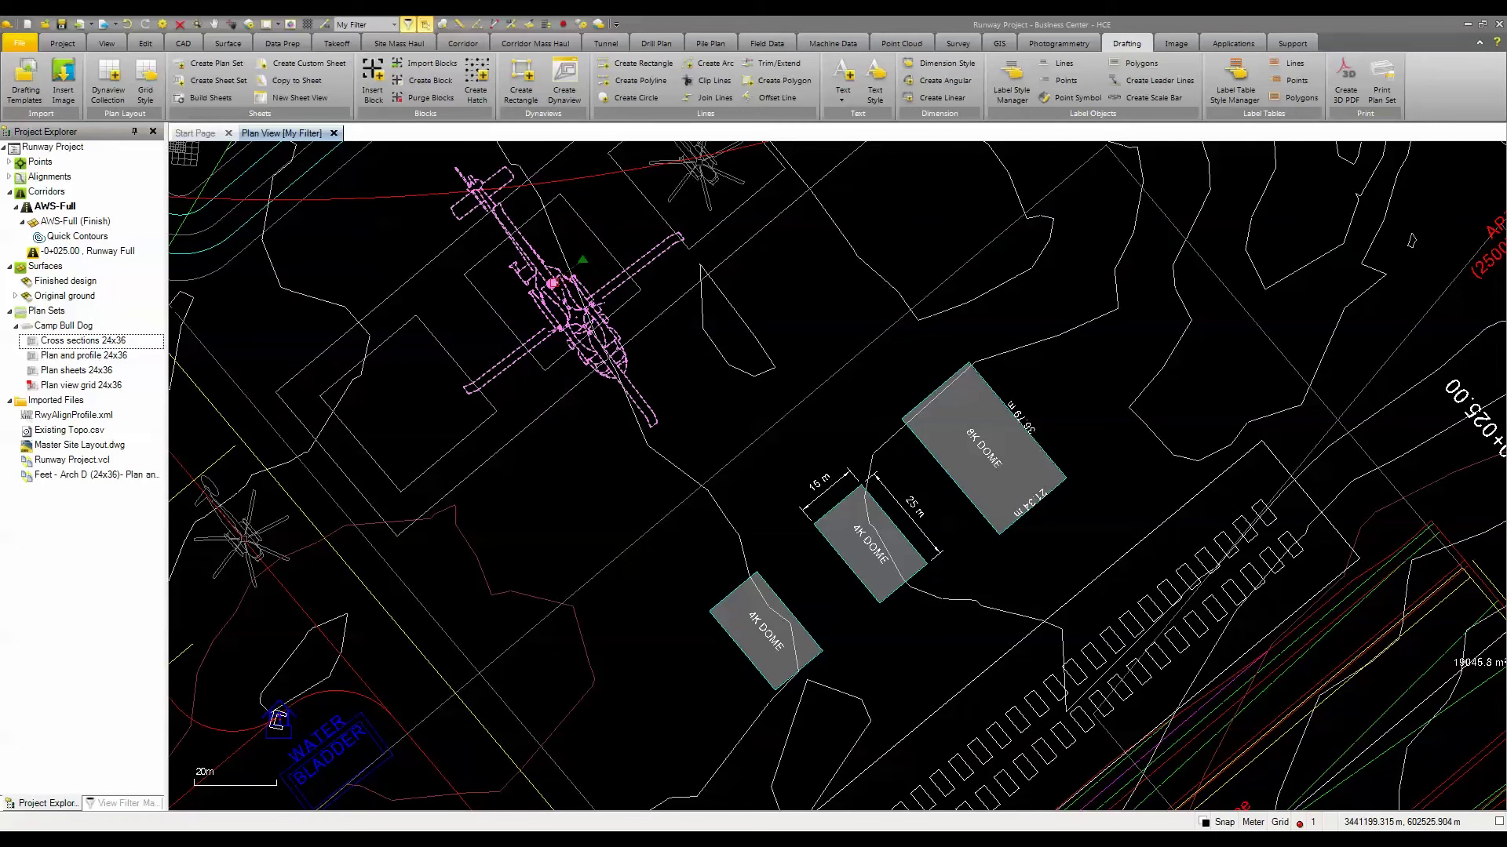
- Set the helicopter block's Scale X and Scale Y to 0.025 in its properties
right_click(551, 284)
left_click(572, 375)
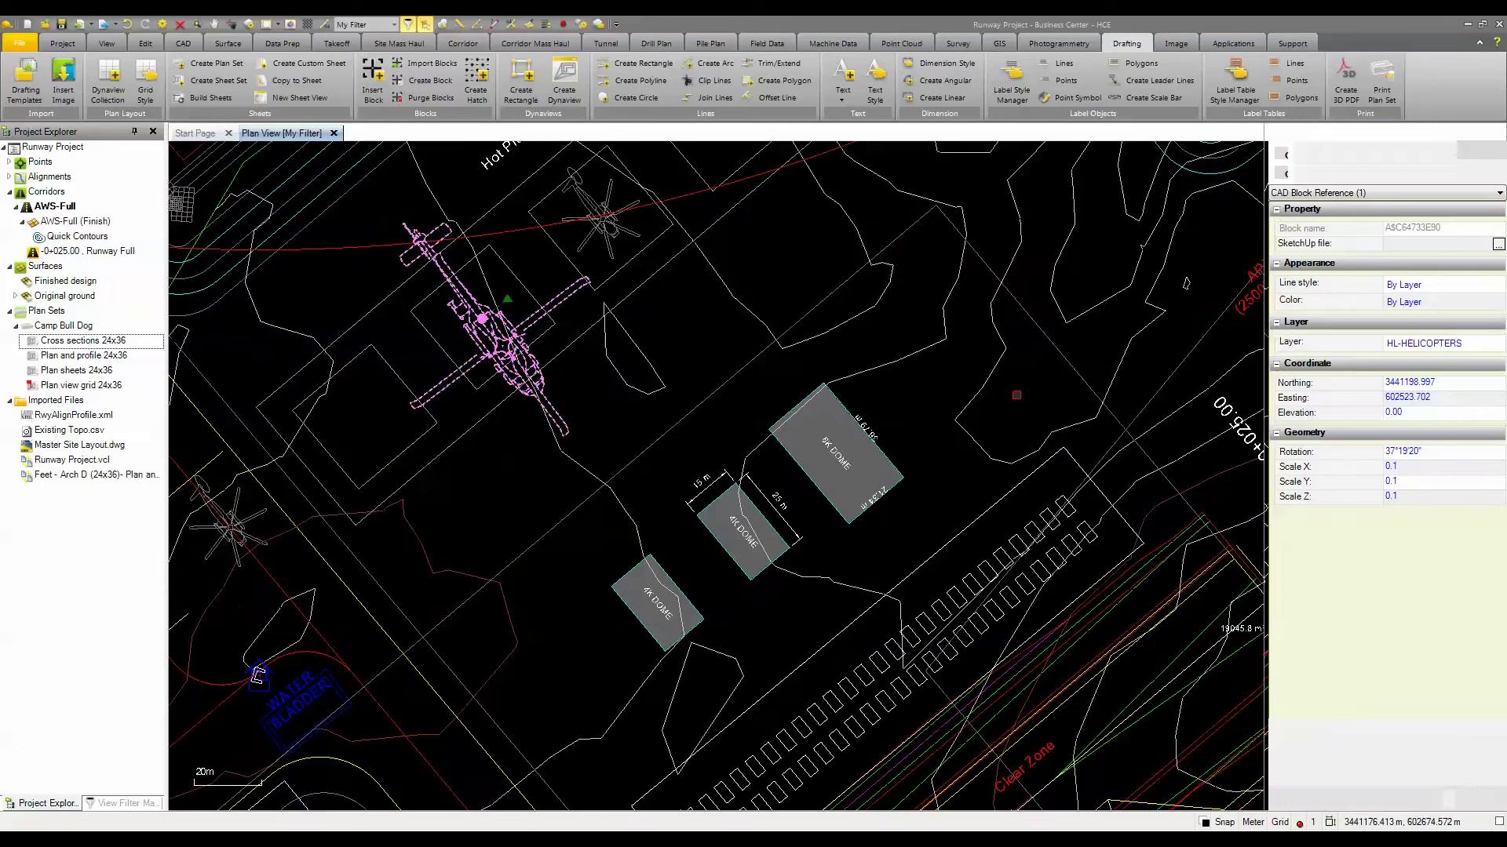
left_click(1412, 467)
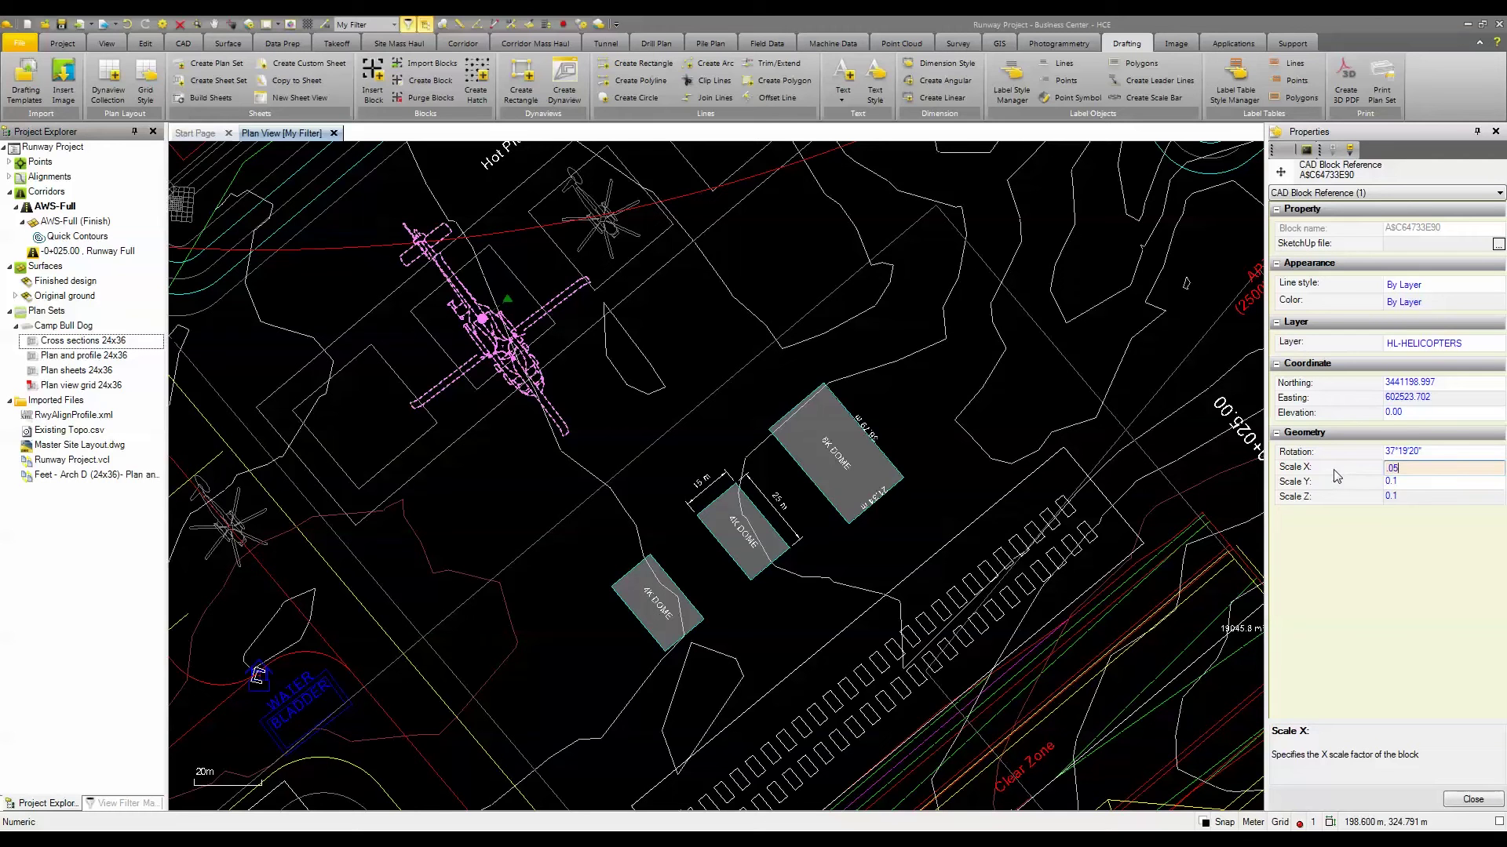
left_click(1435, 483)
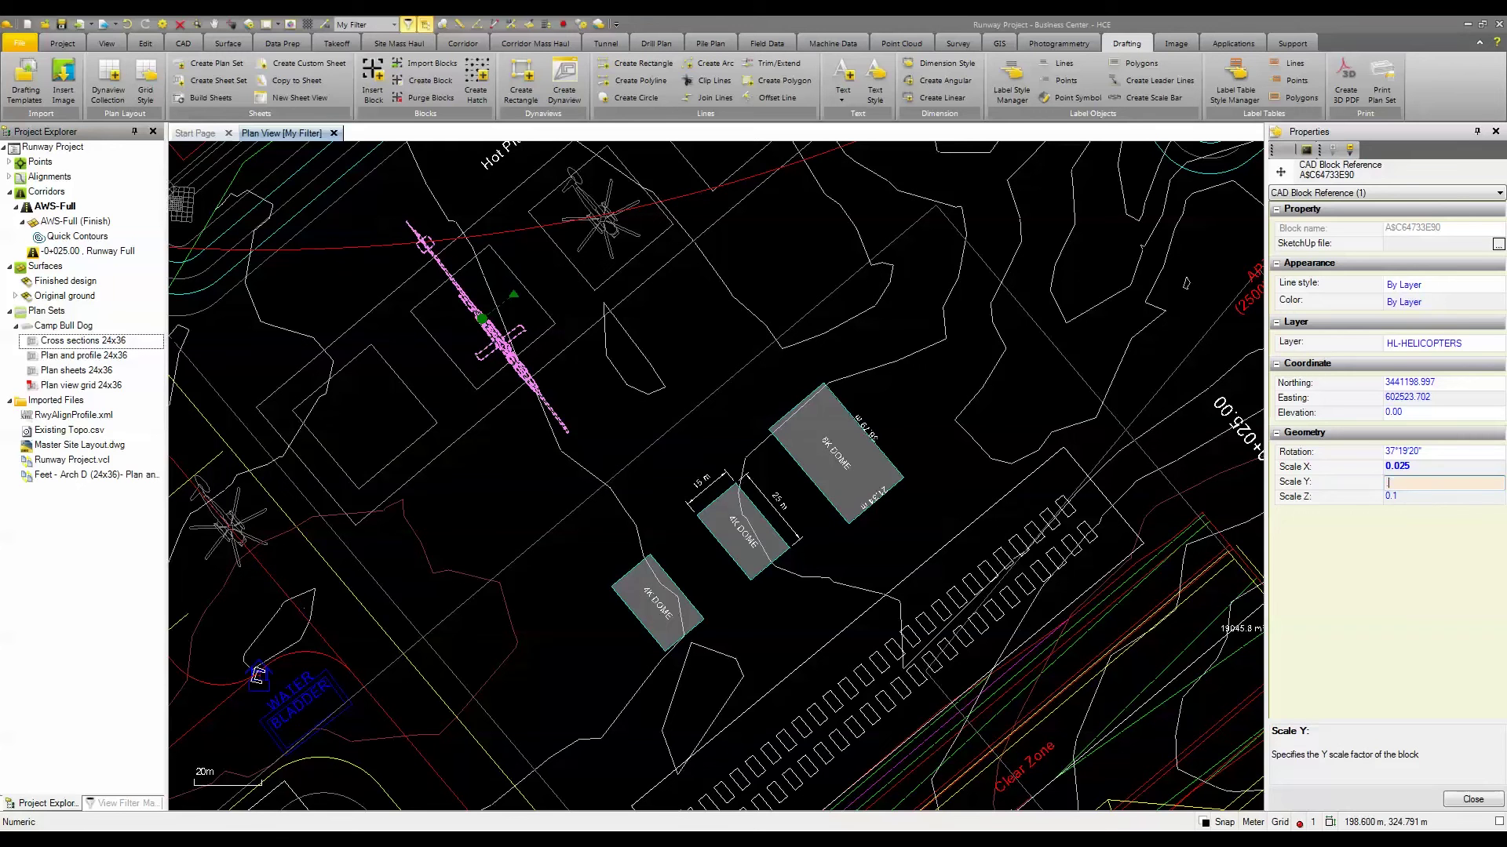
left_click(1409, 497)
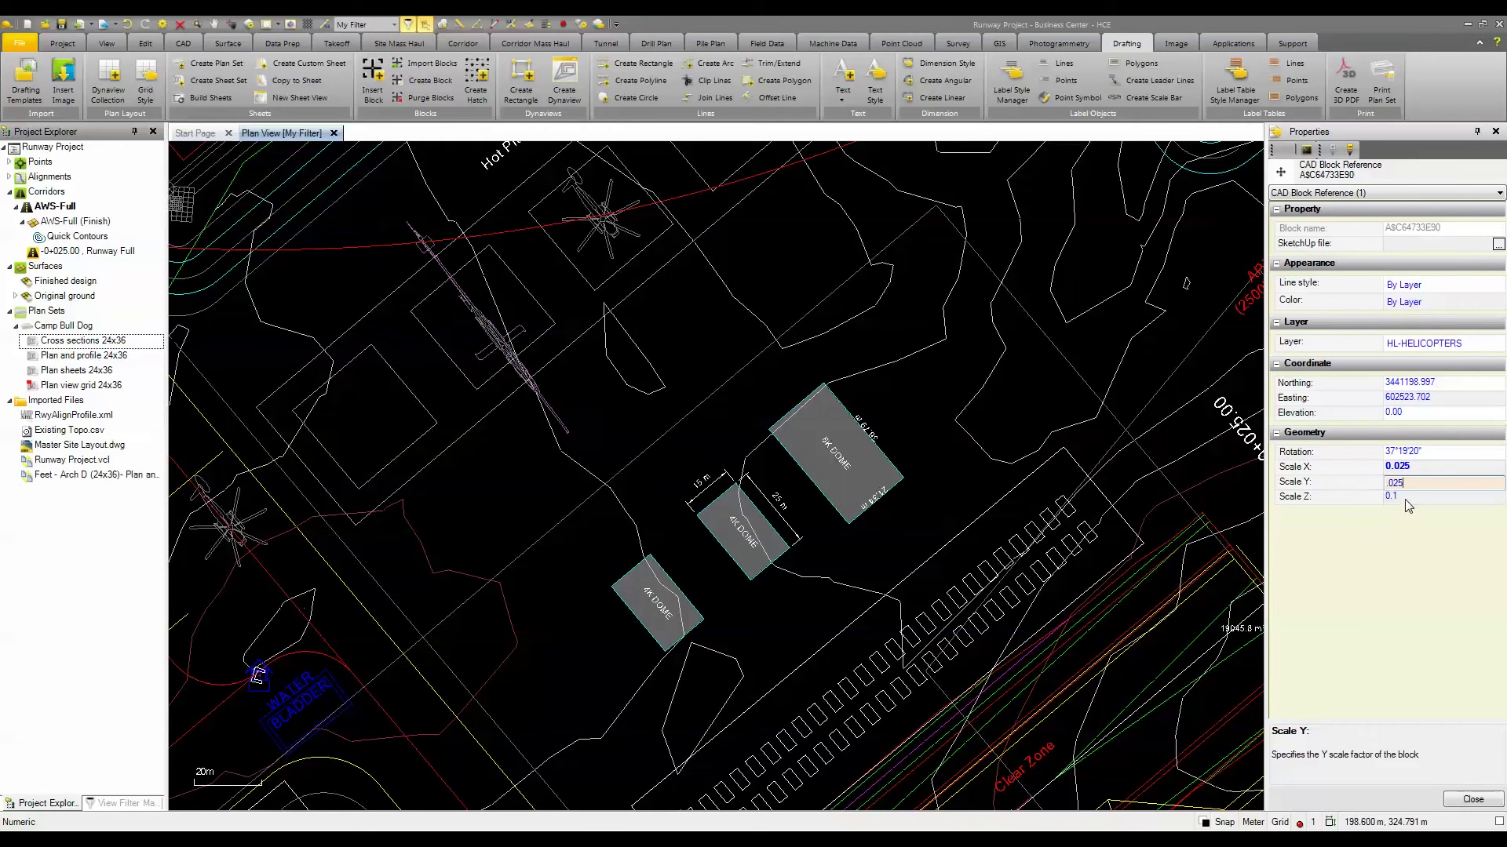
left_click(666, 438)
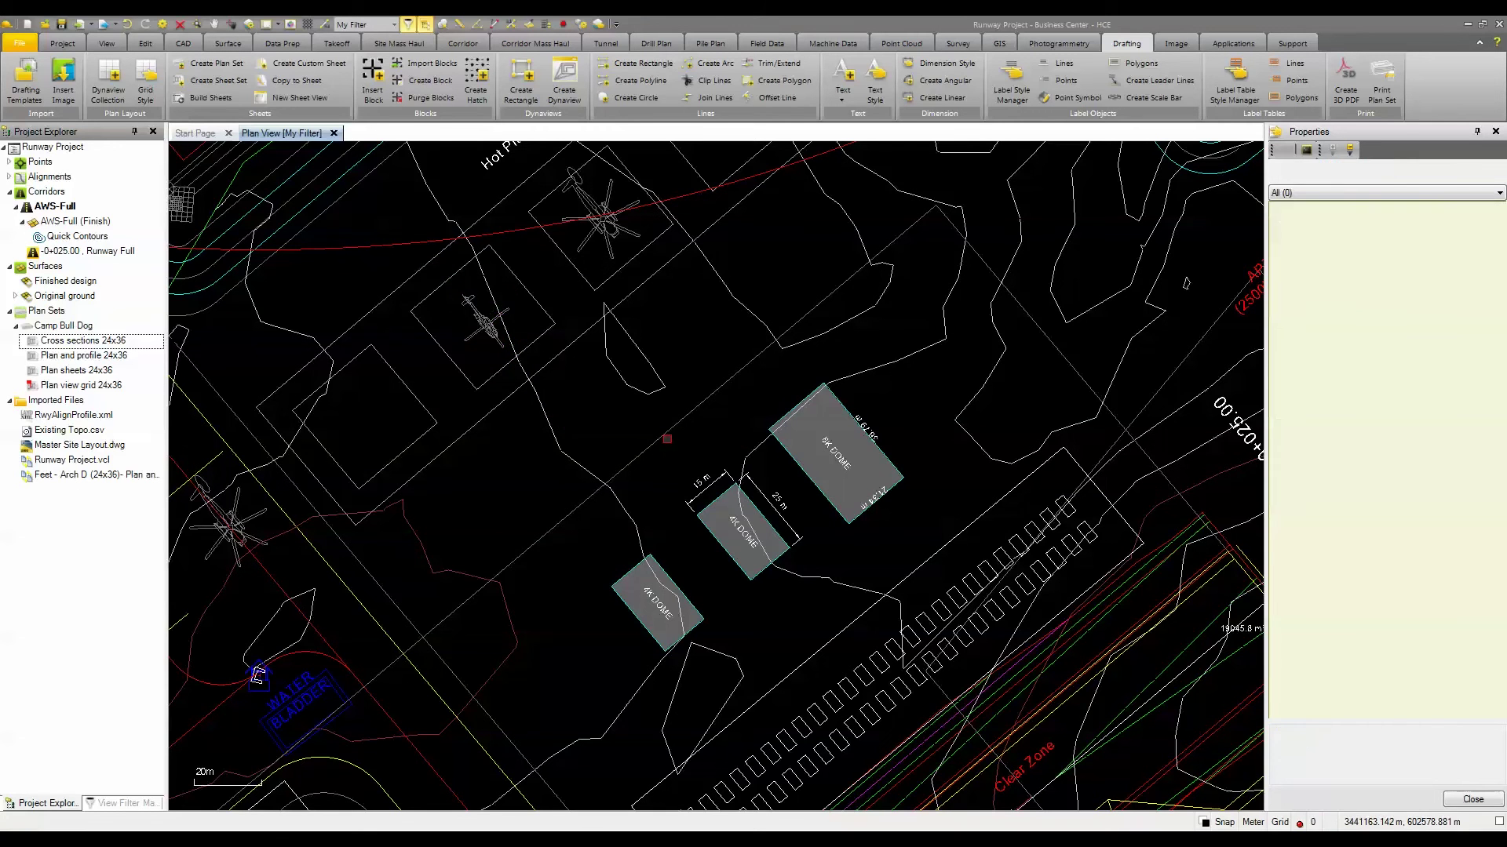
- Close the block properties, then zoom out and pan until the whole airfield site fits the view
scroll(667, 439, "down", 1)
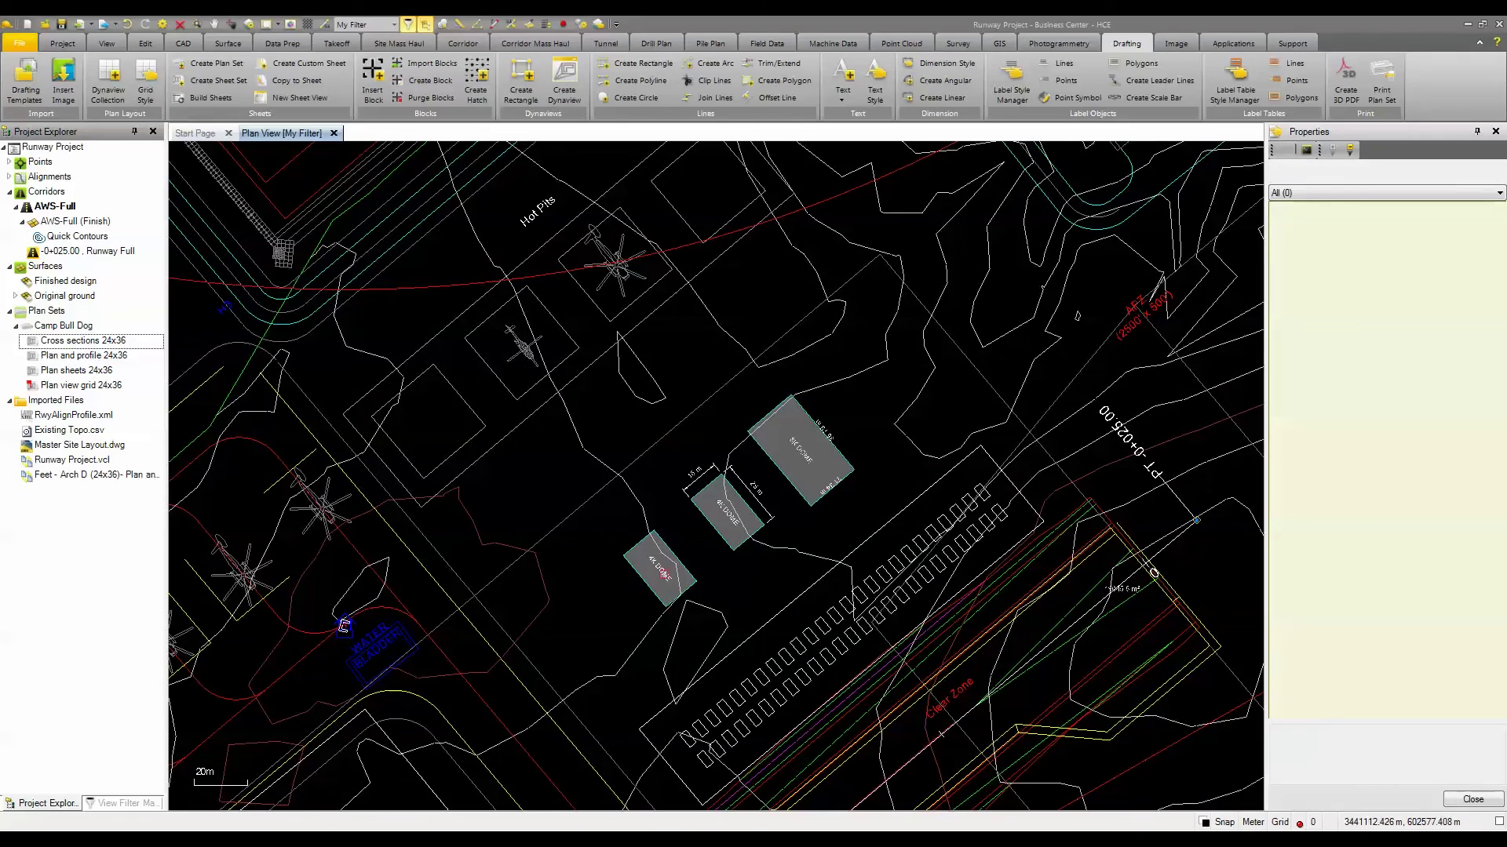
scroll(663, 575, "down", 10)
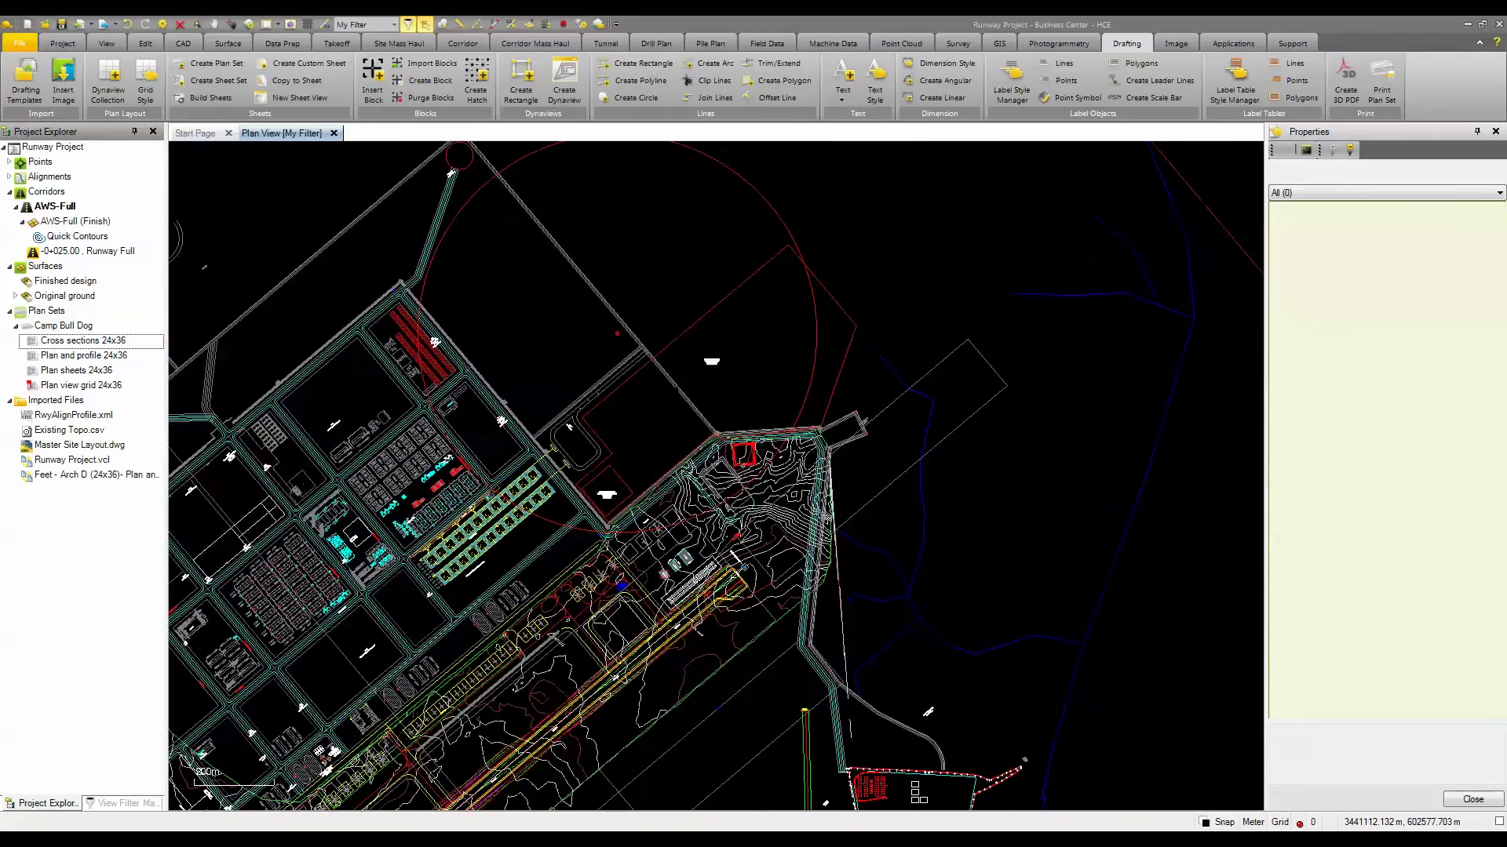
middle_click_drag(693, 544, 886, 455)
scroll(822, 486, "down", 1)
scroll(887, 455, "down", 1)
left_click(1495, 131)
scroll(1224, 360, "down", 2)
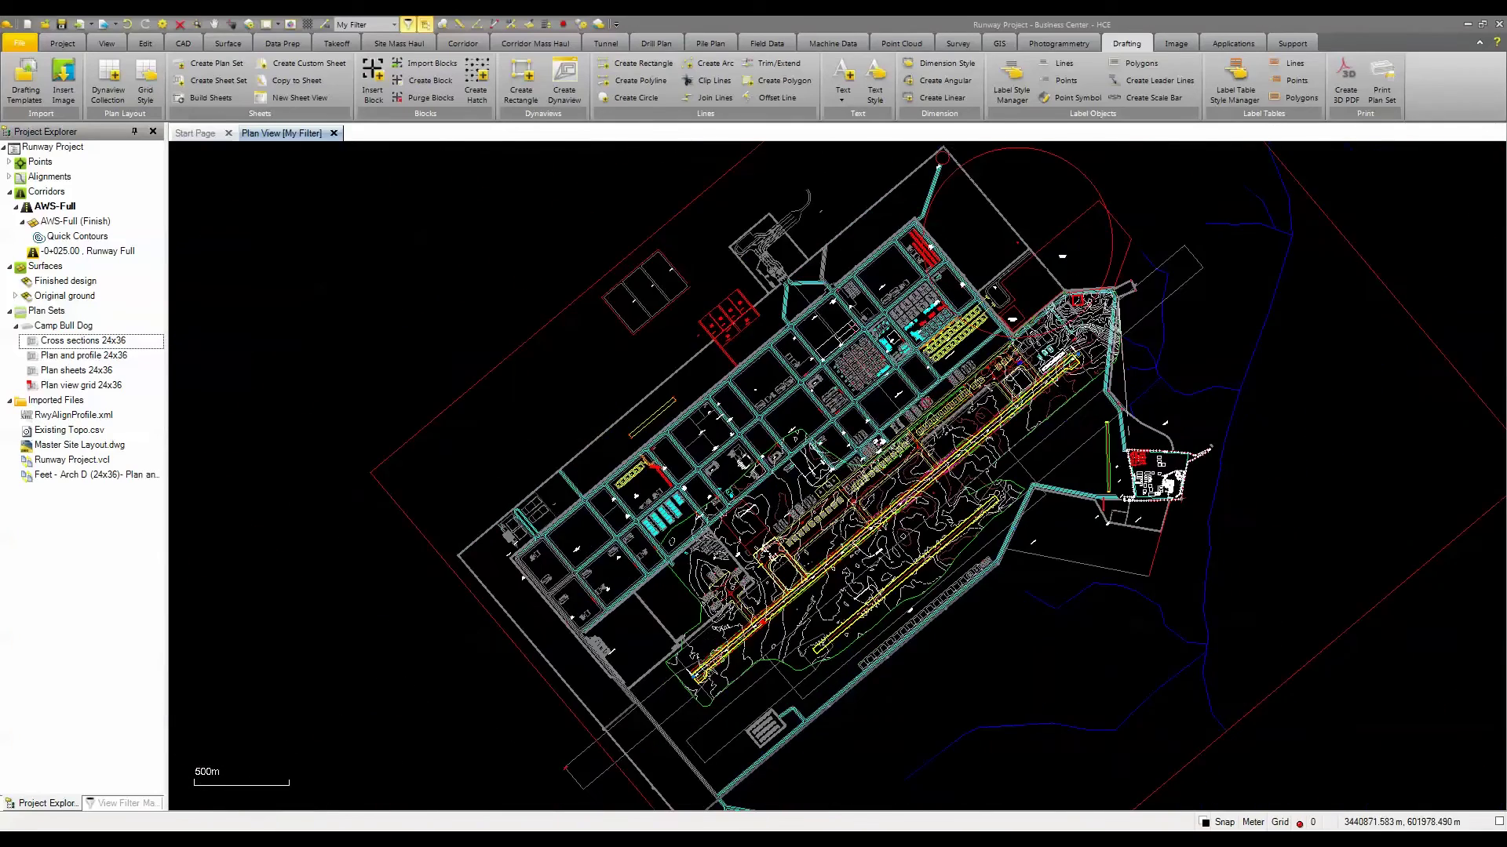
middle_click_drag(926, 404, 789, 432)
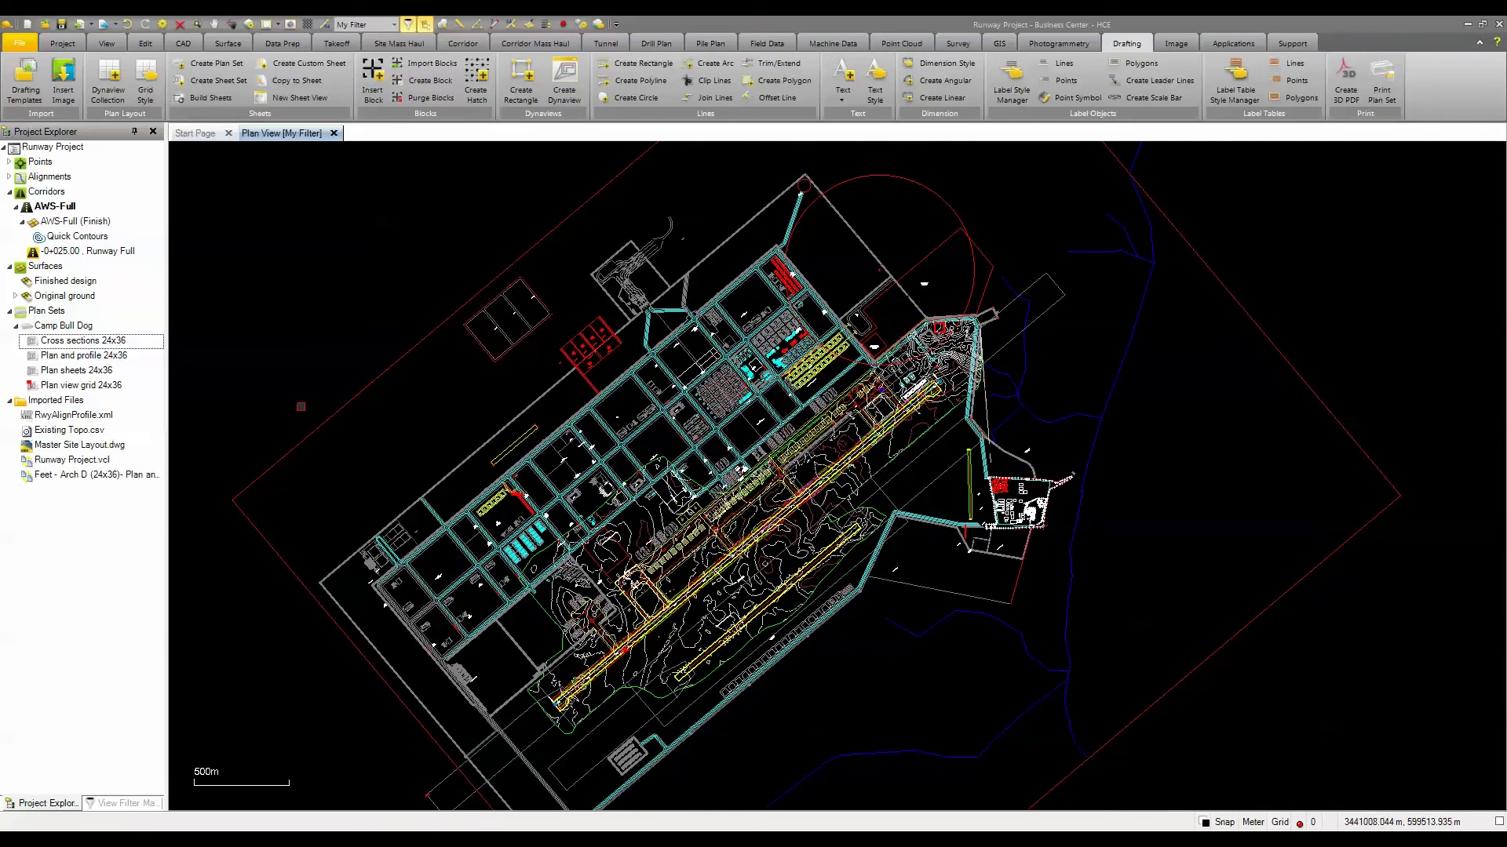
left_click(38, 102)
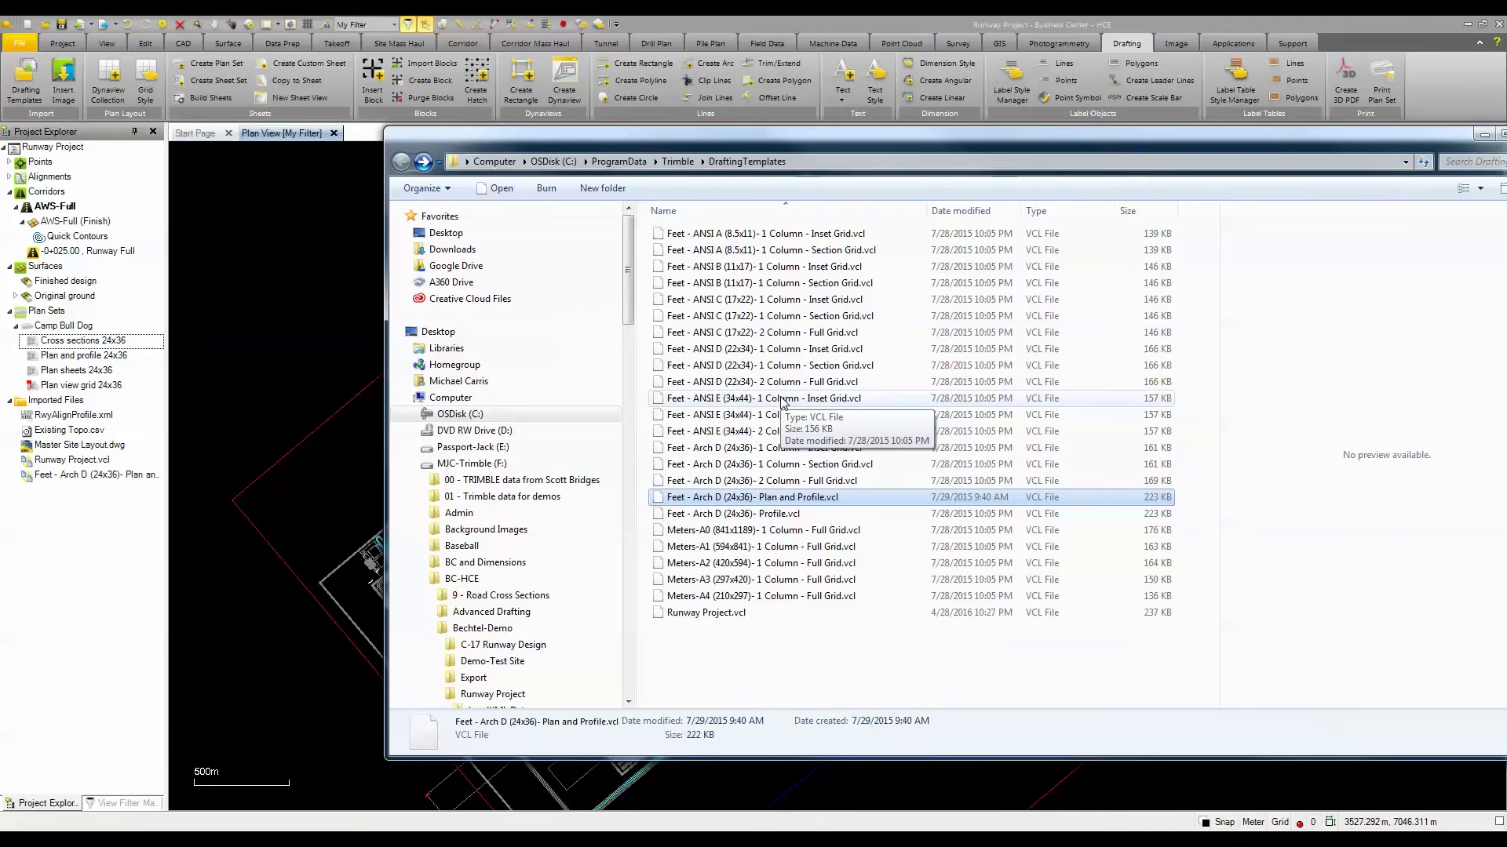
left_click_drag(1358, 139, 1307, 149)
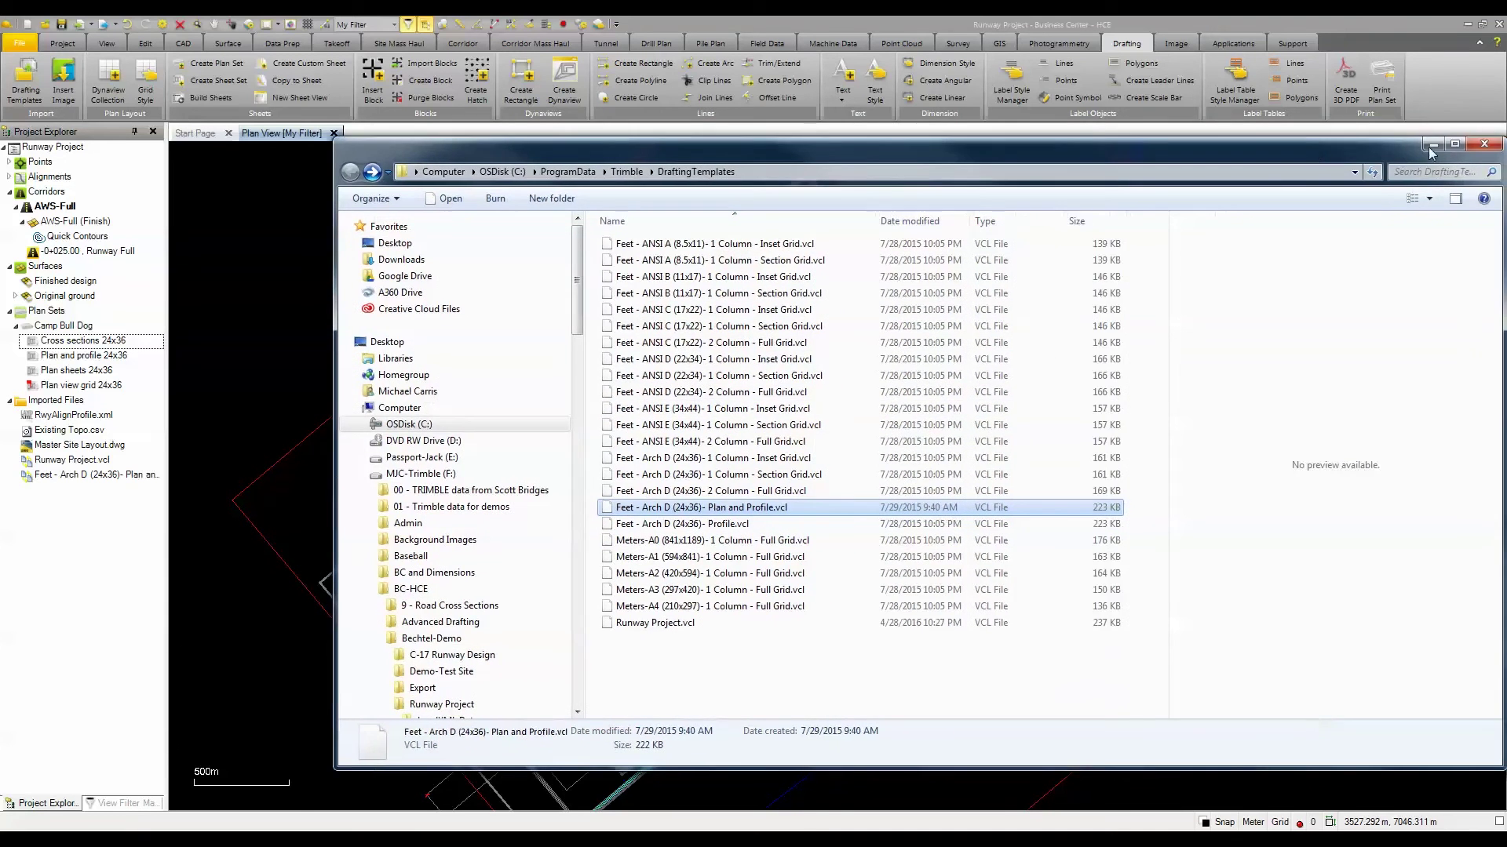
left_click(1486, 146)
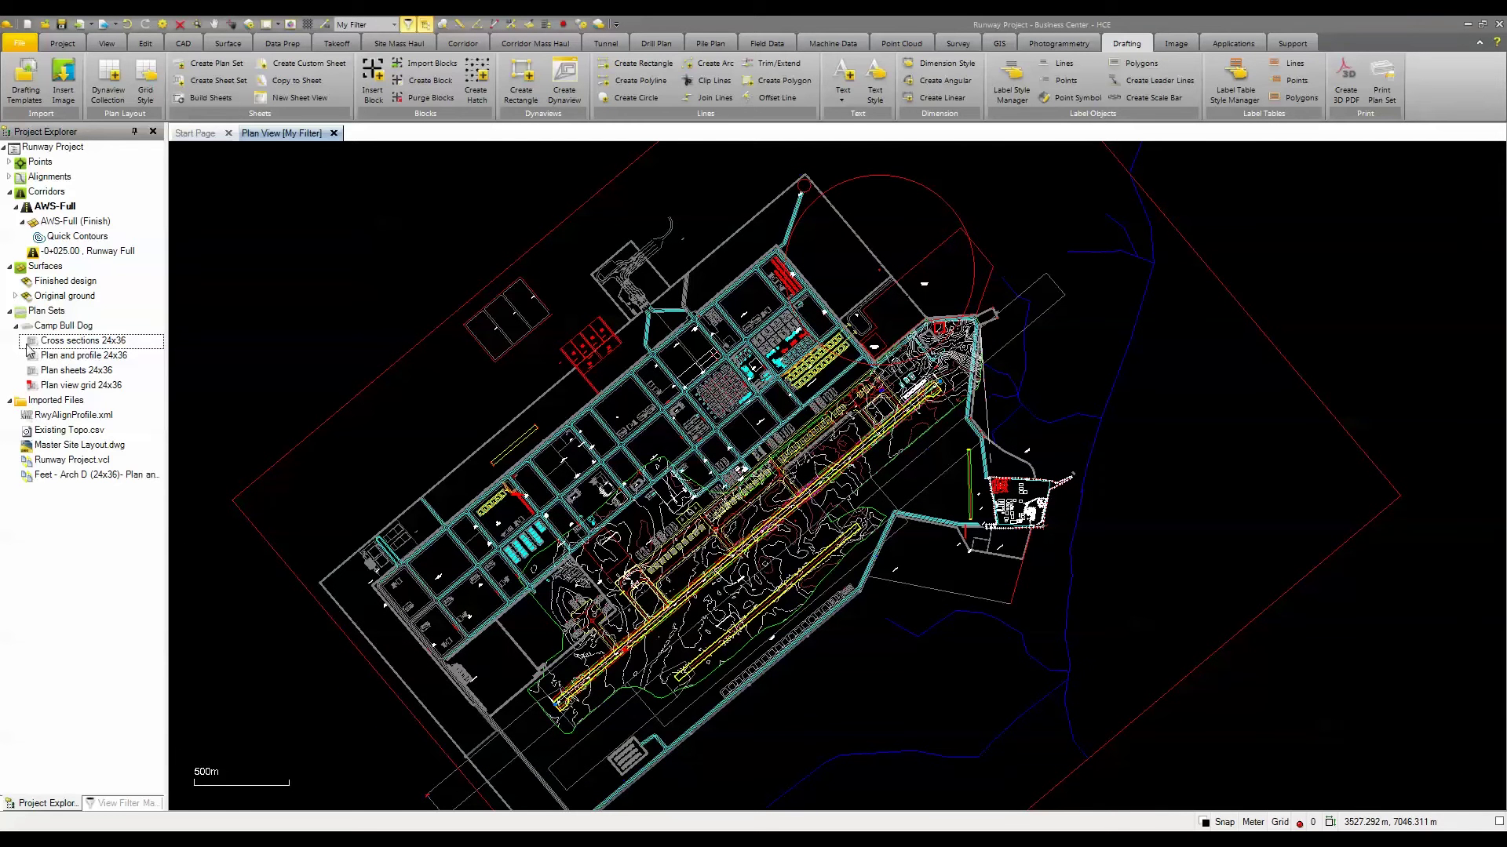
left_click(69, 326)
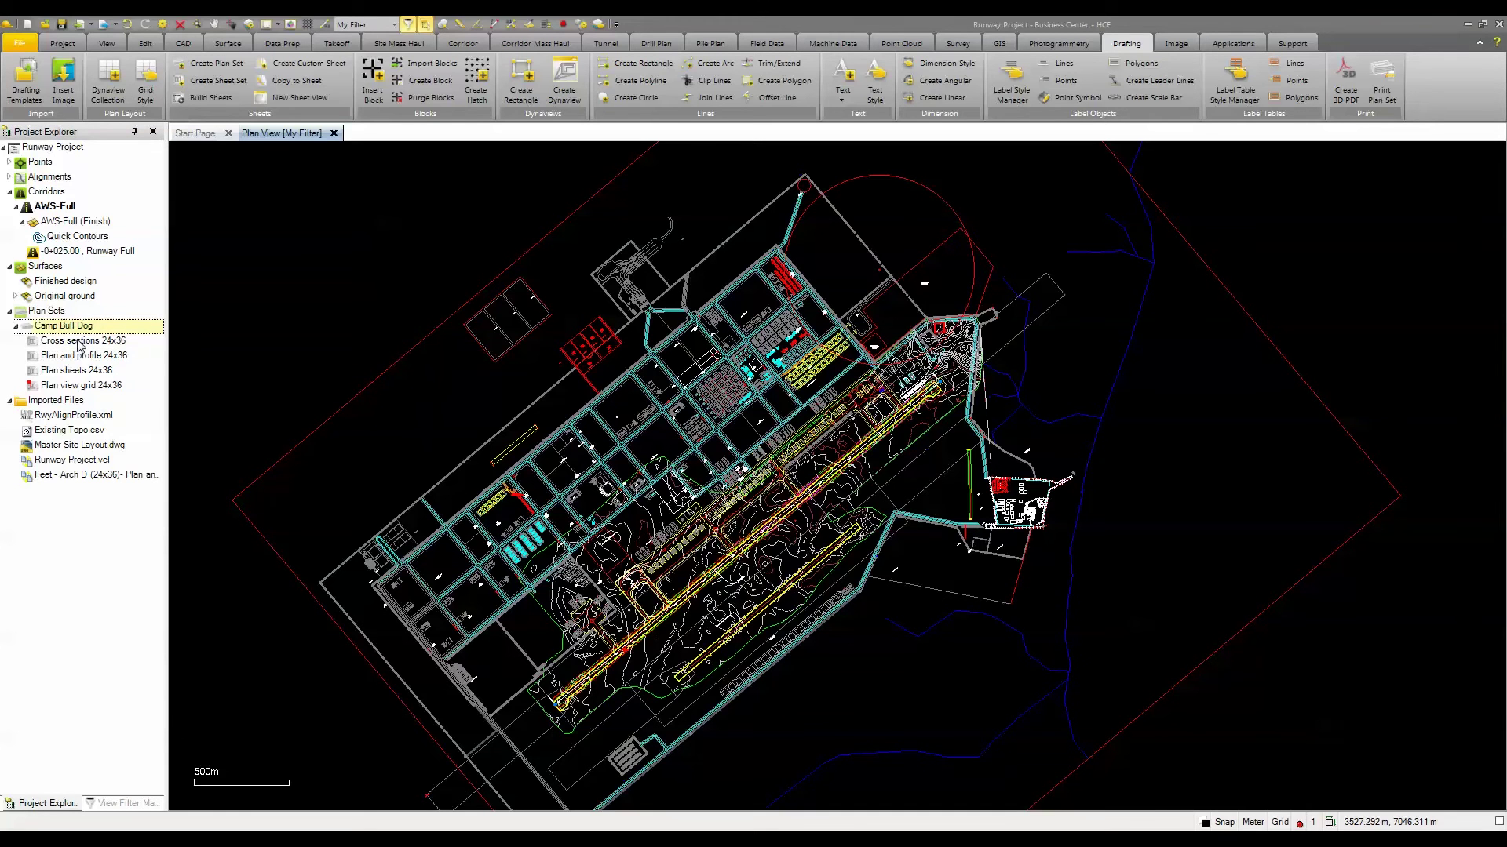
right_click(87, 359)
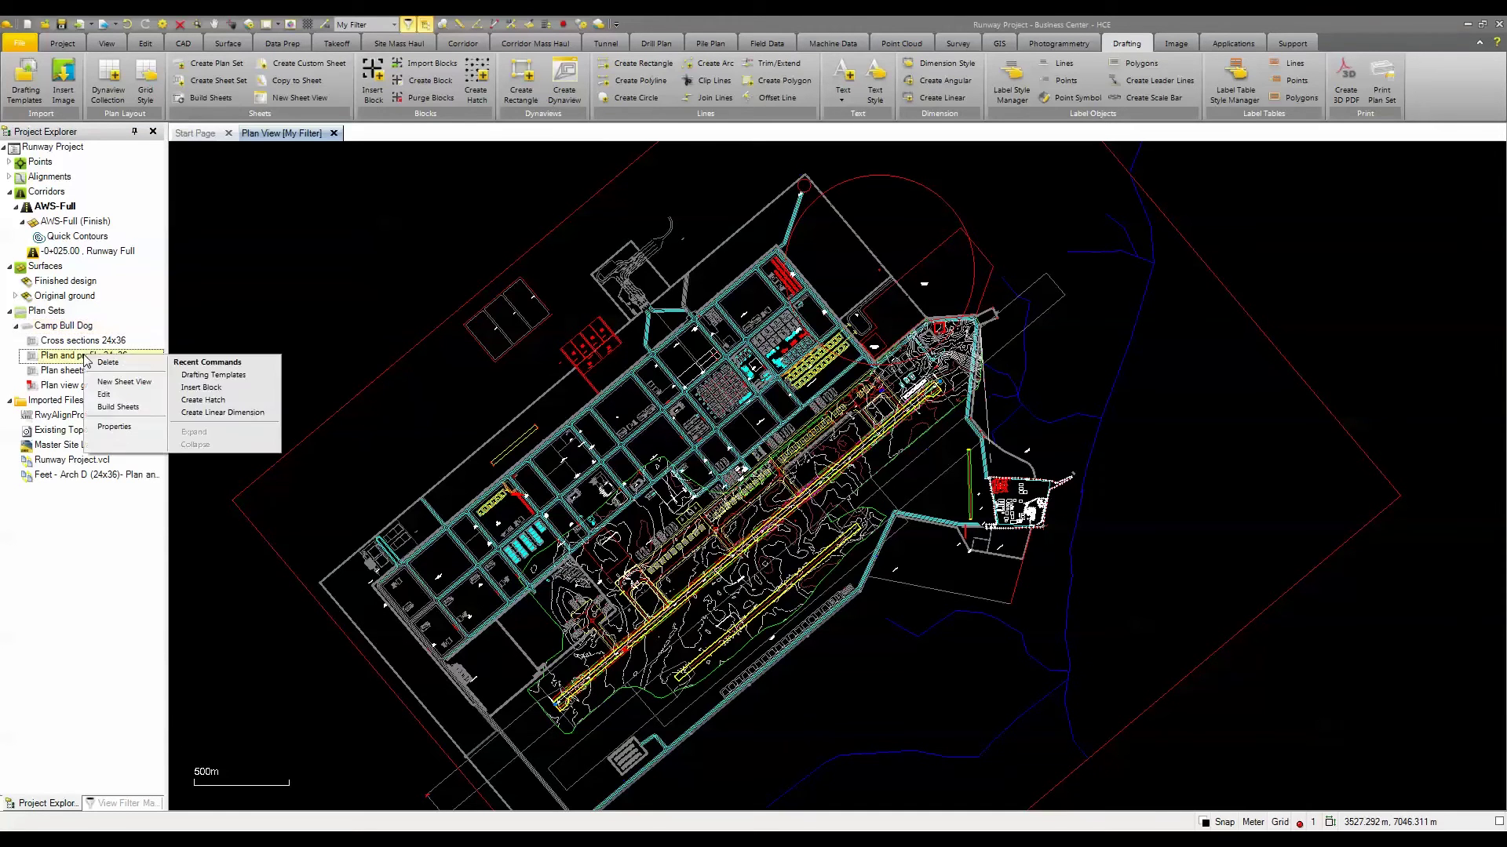
left_click(116, 393)
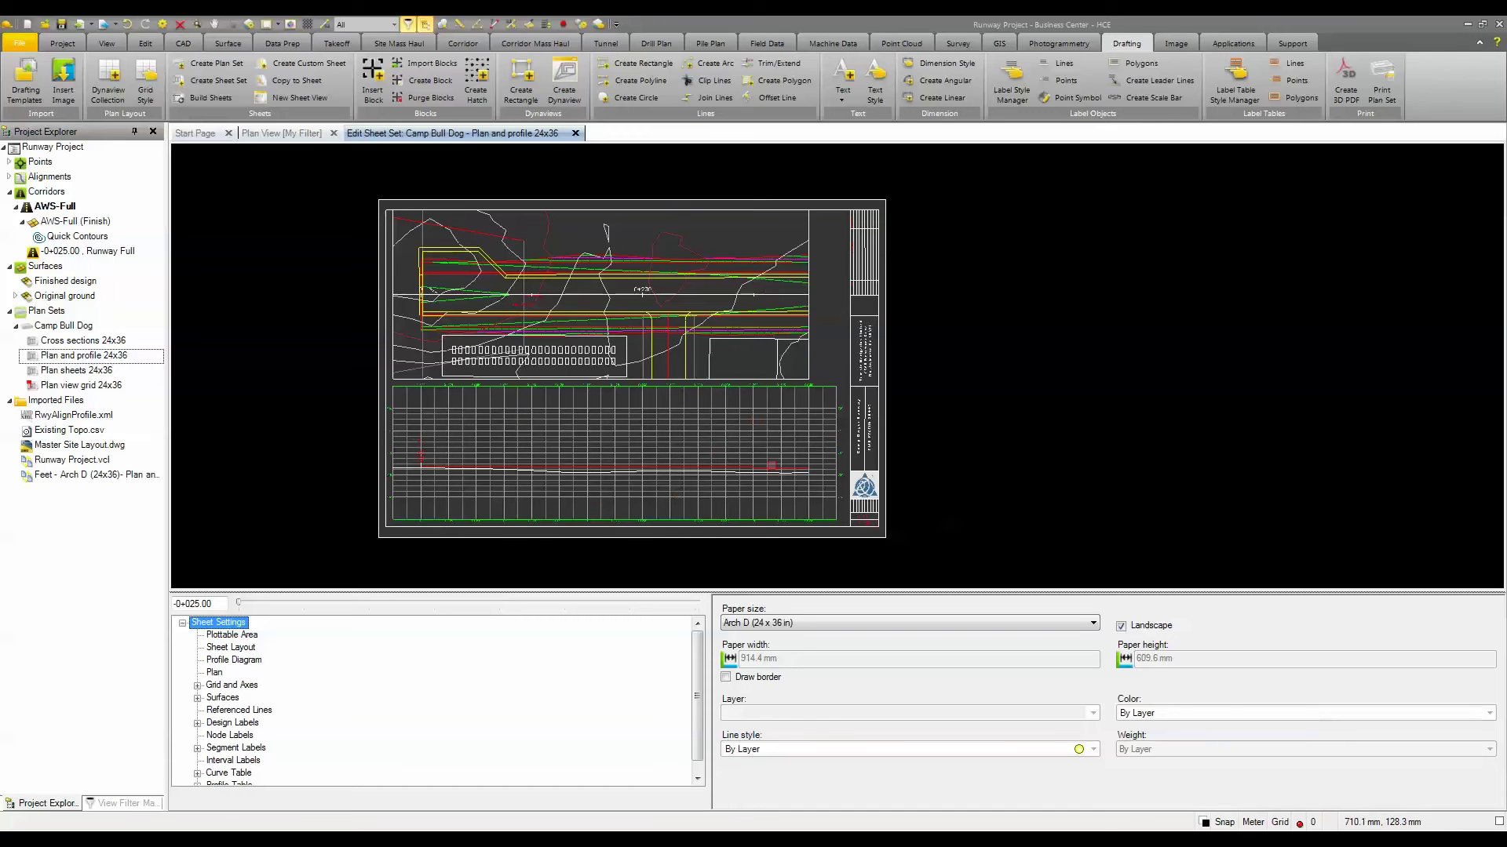
scroll(861, 438, "up", 3)
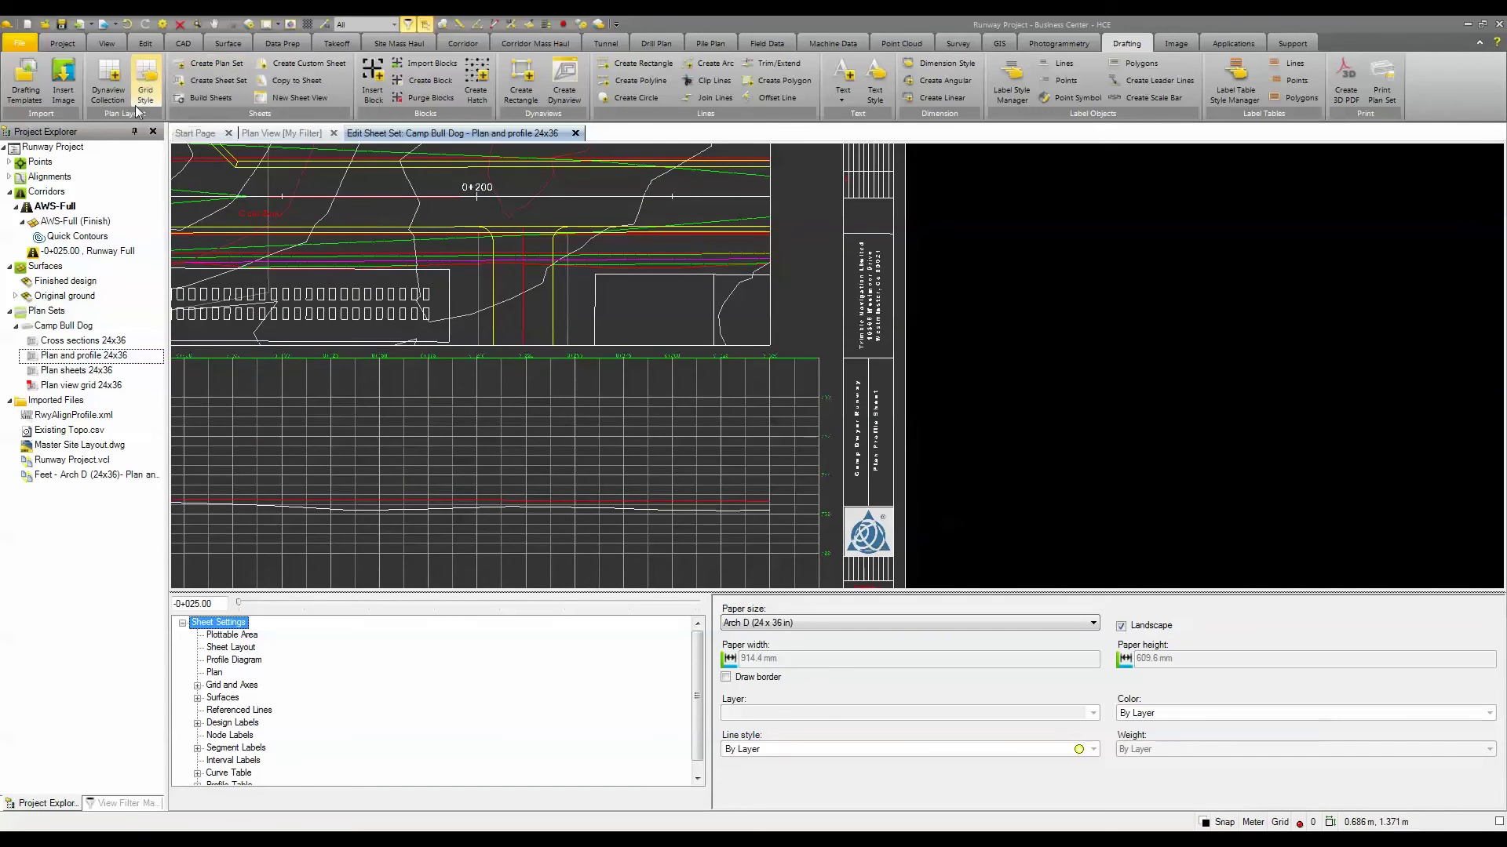
scroll(291, 313, "down", 1)
middle_click_drag(339, 341, 533, 353)
scroll(531, 362, "up", 1)
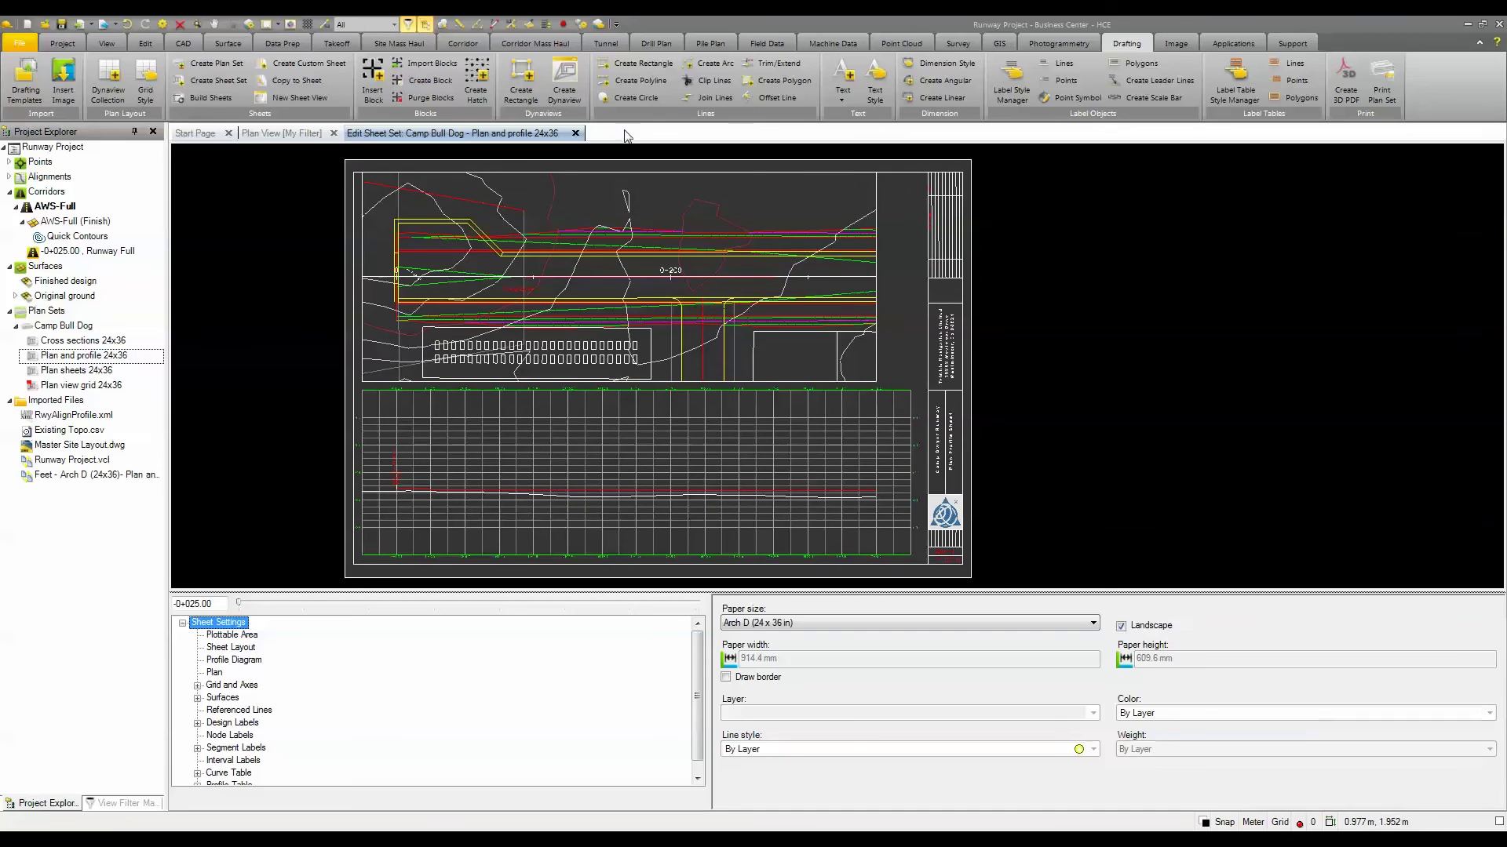
left_click(575, 133)
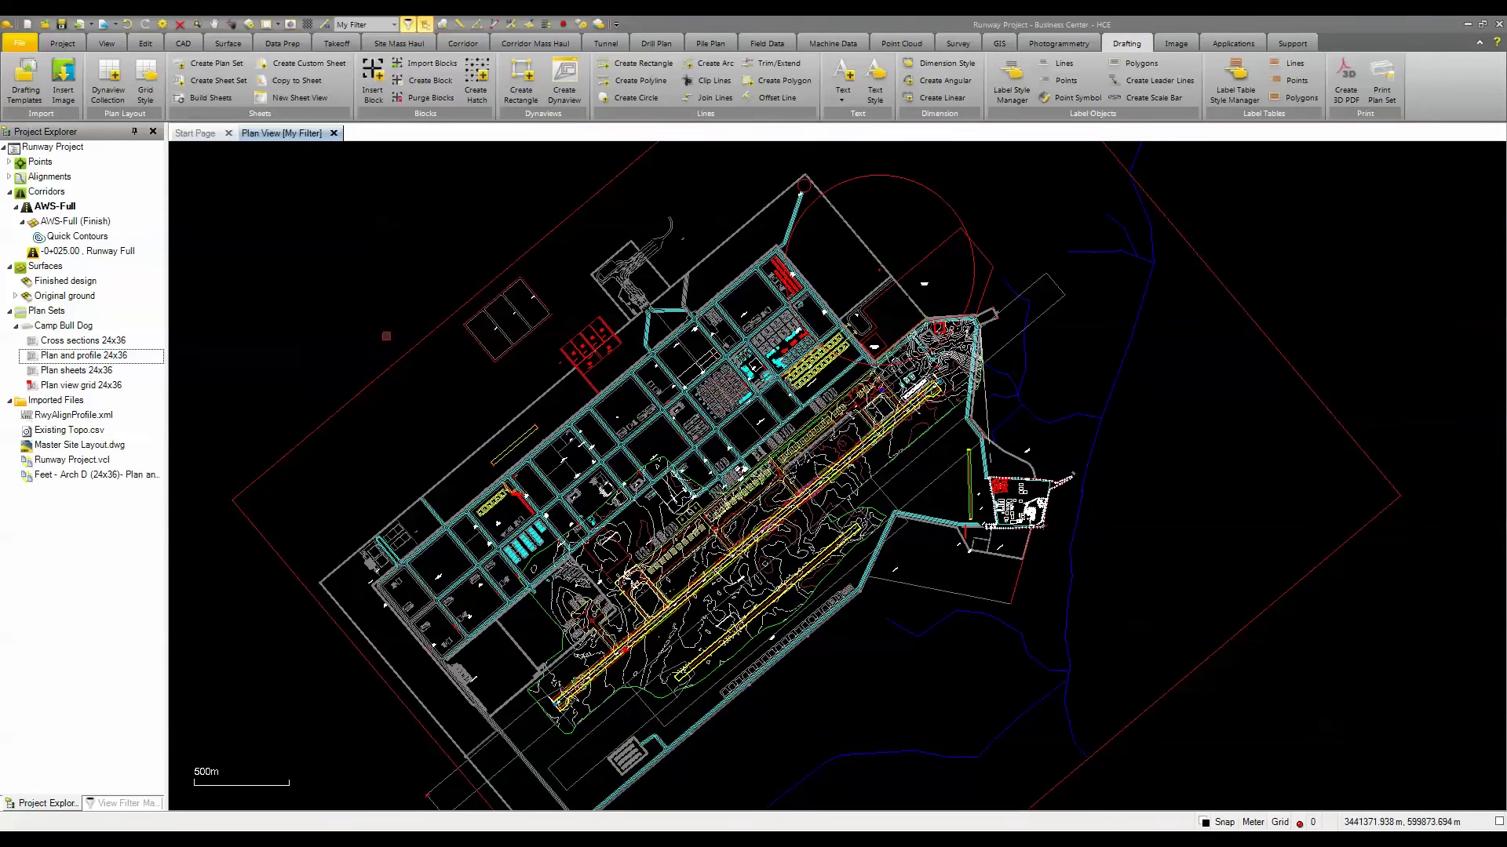
- Build the Plan and profile 24x36 sheets, expand the set, and open Sheet 1's actions
right_click(71, 358)
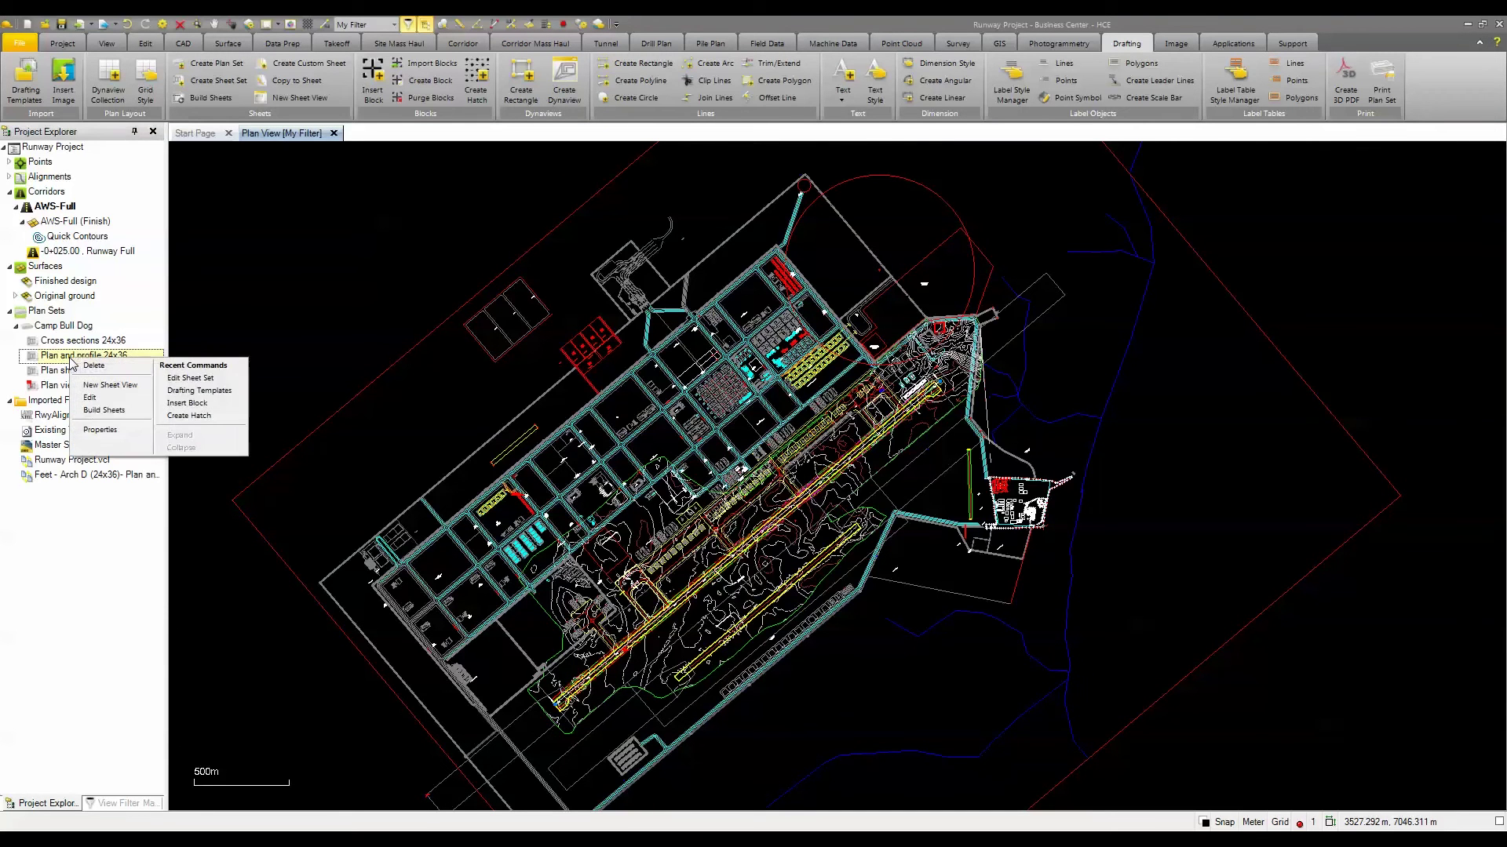
left_click(110, 411)
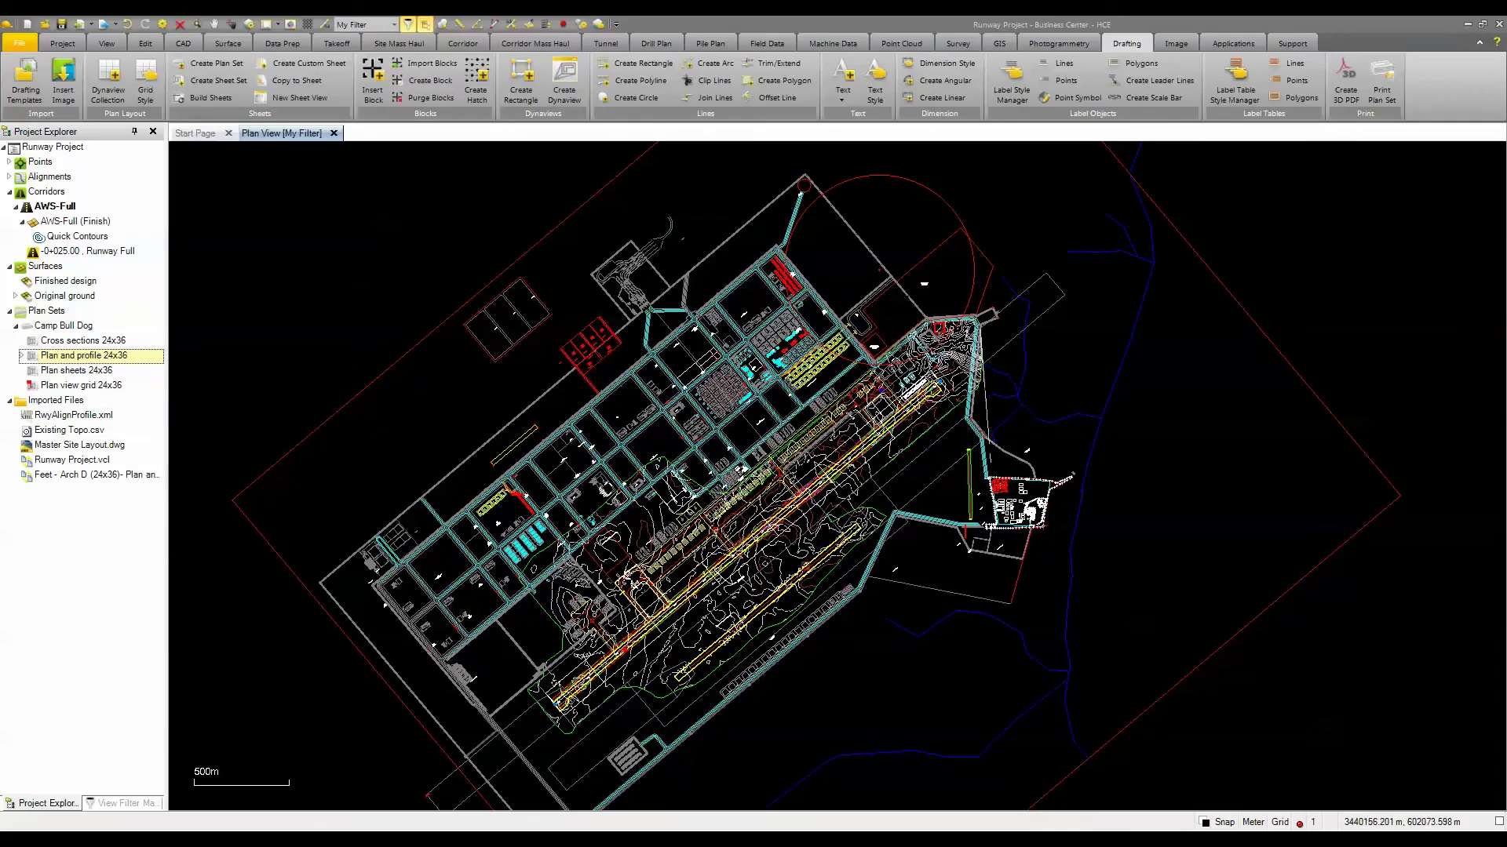
scroll(848, 479, "up", 4)
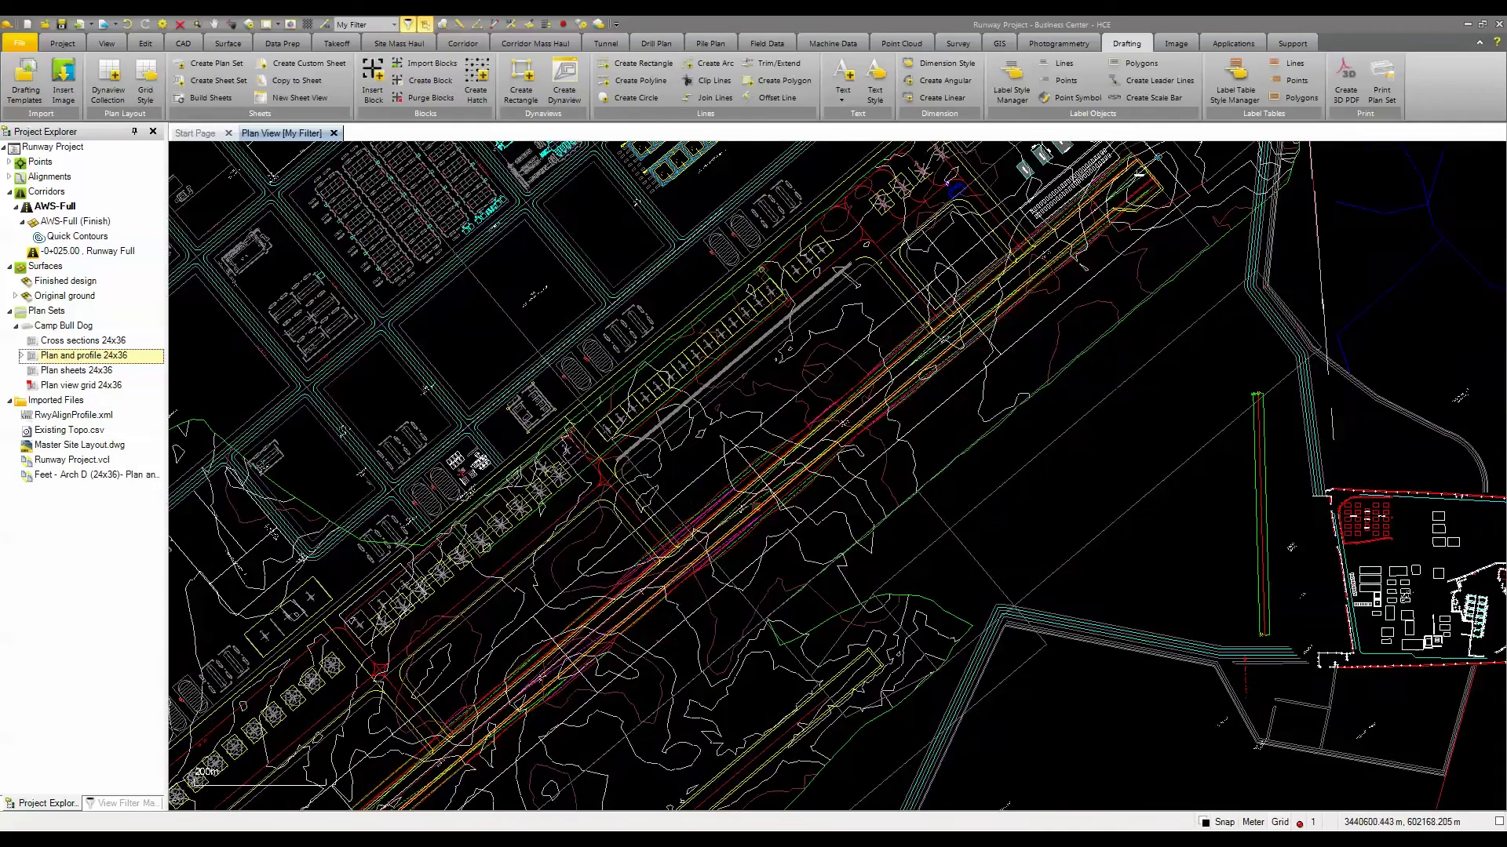
left_click(21, 356)
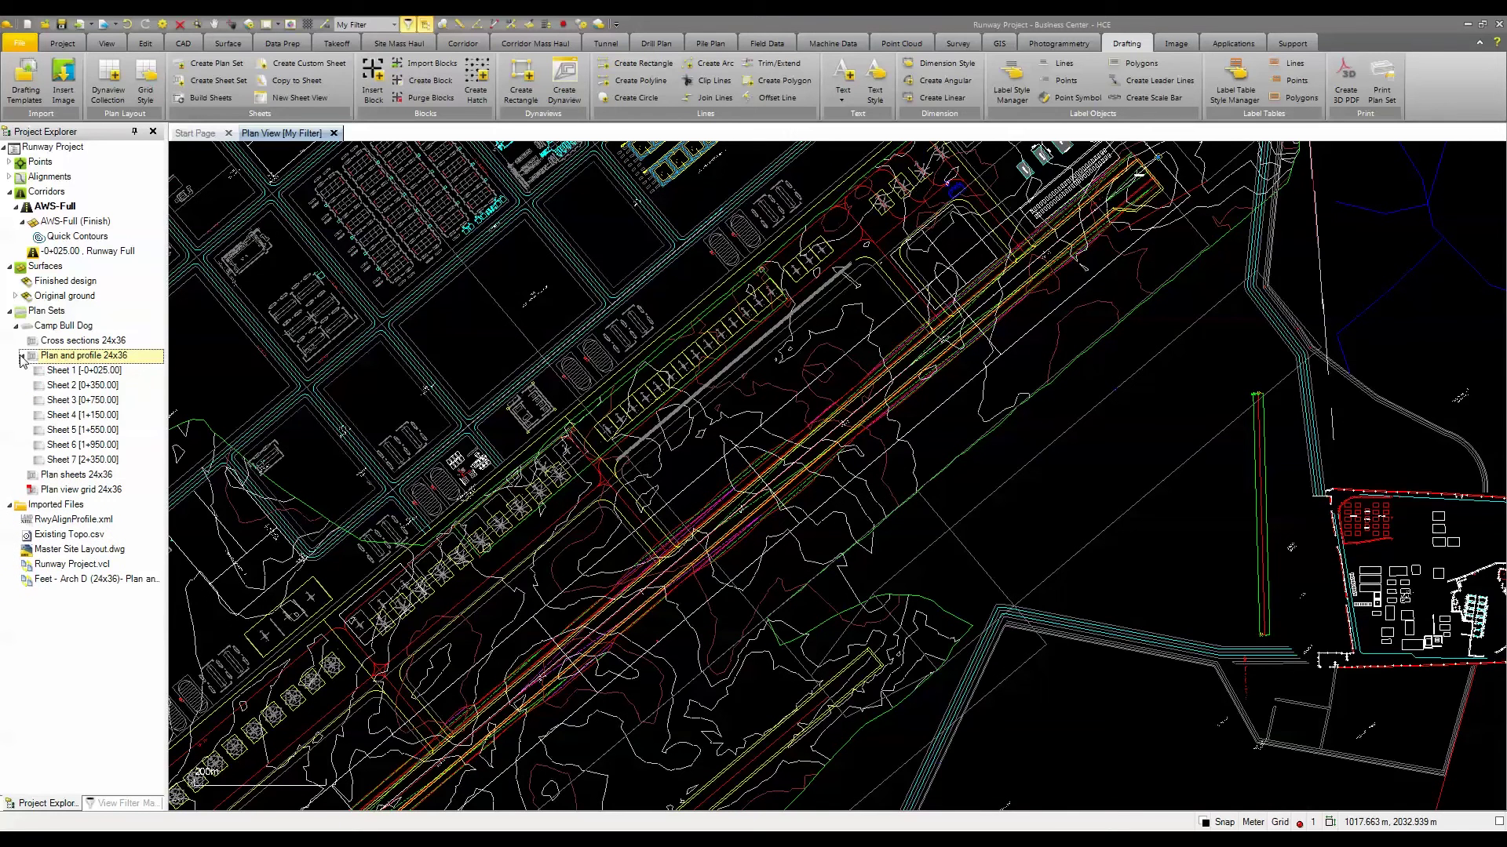
right_click(101, 374)
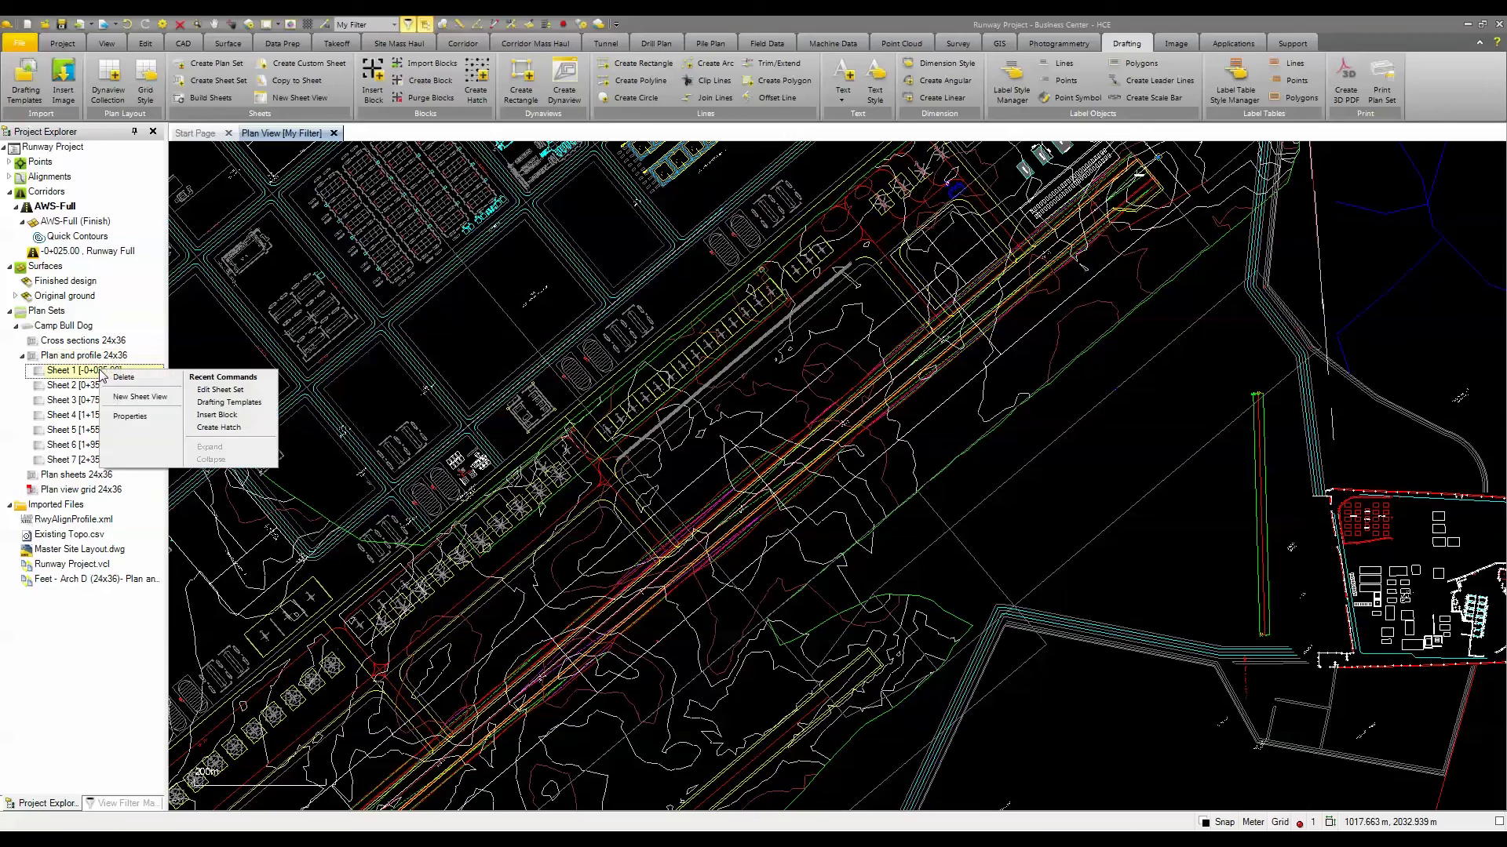
- Open plan-and-profile Sheet 1 in a new sheet view and switch to Sheet 2
left_click(120, 396)
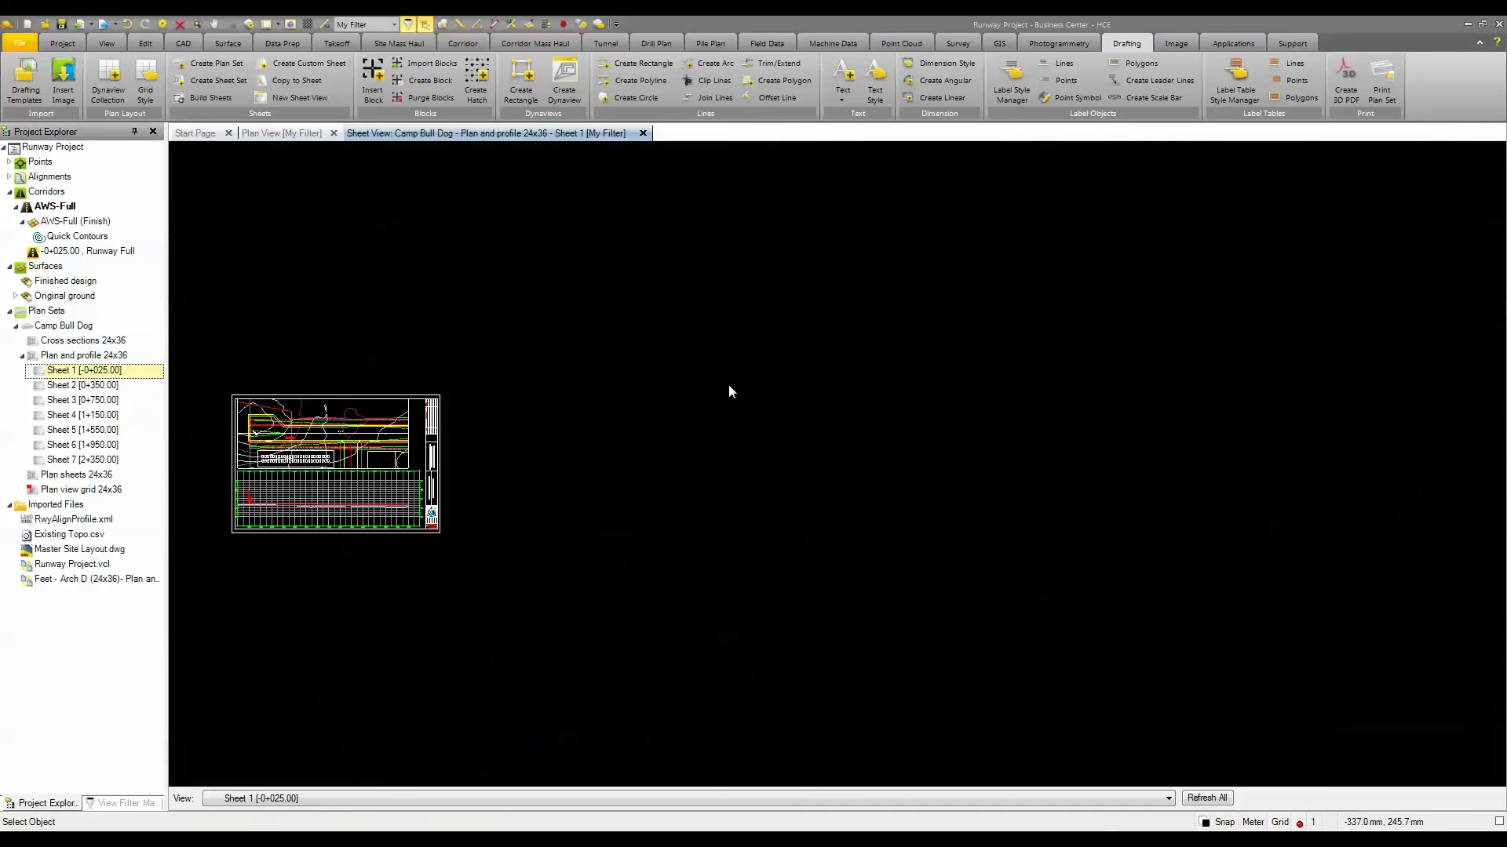
scroll(596, 483, "up", 5)
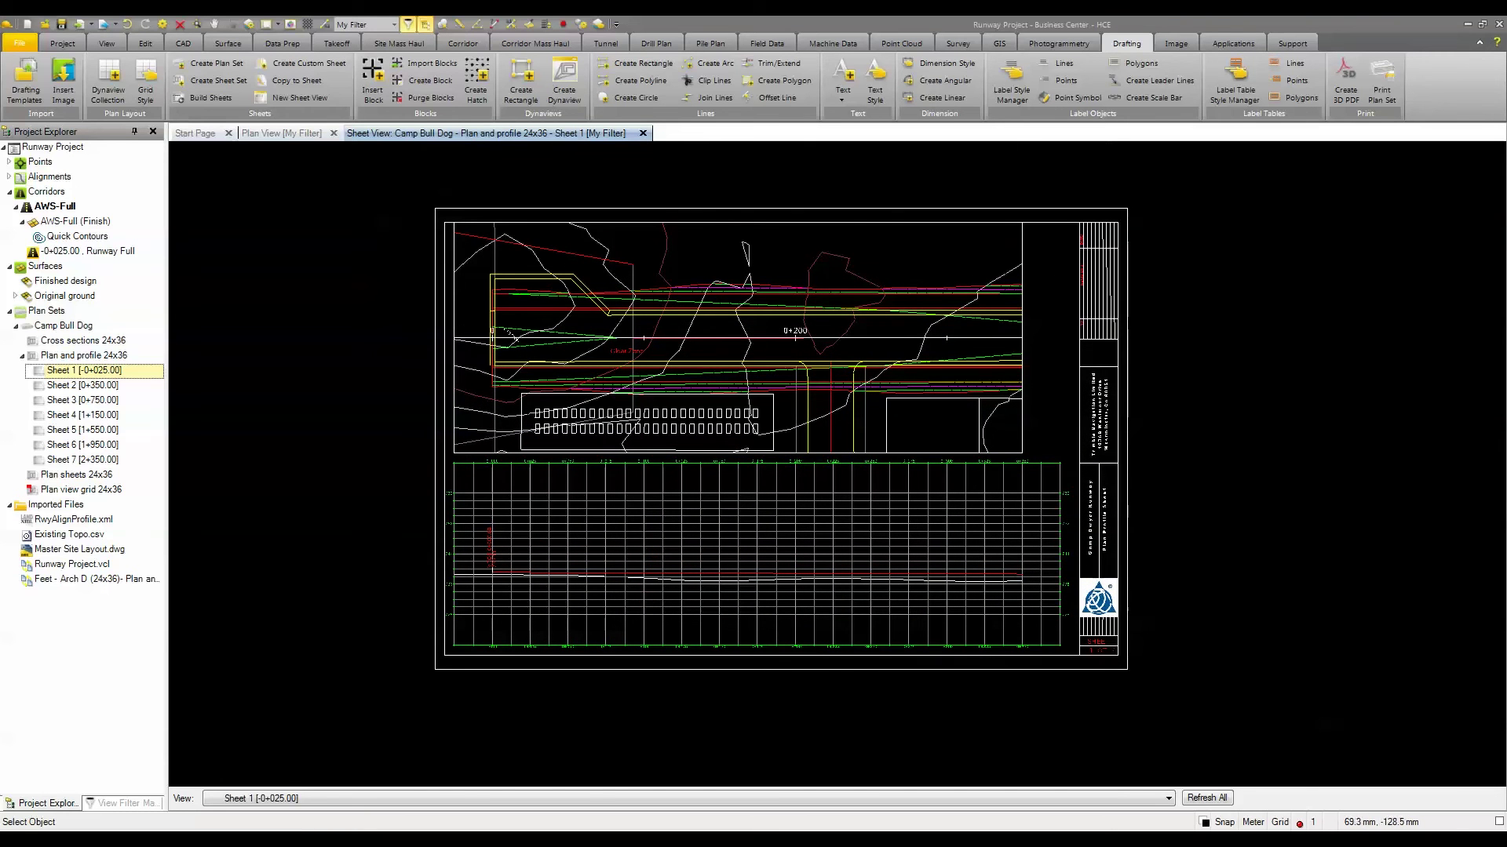
left_click(321, 799)
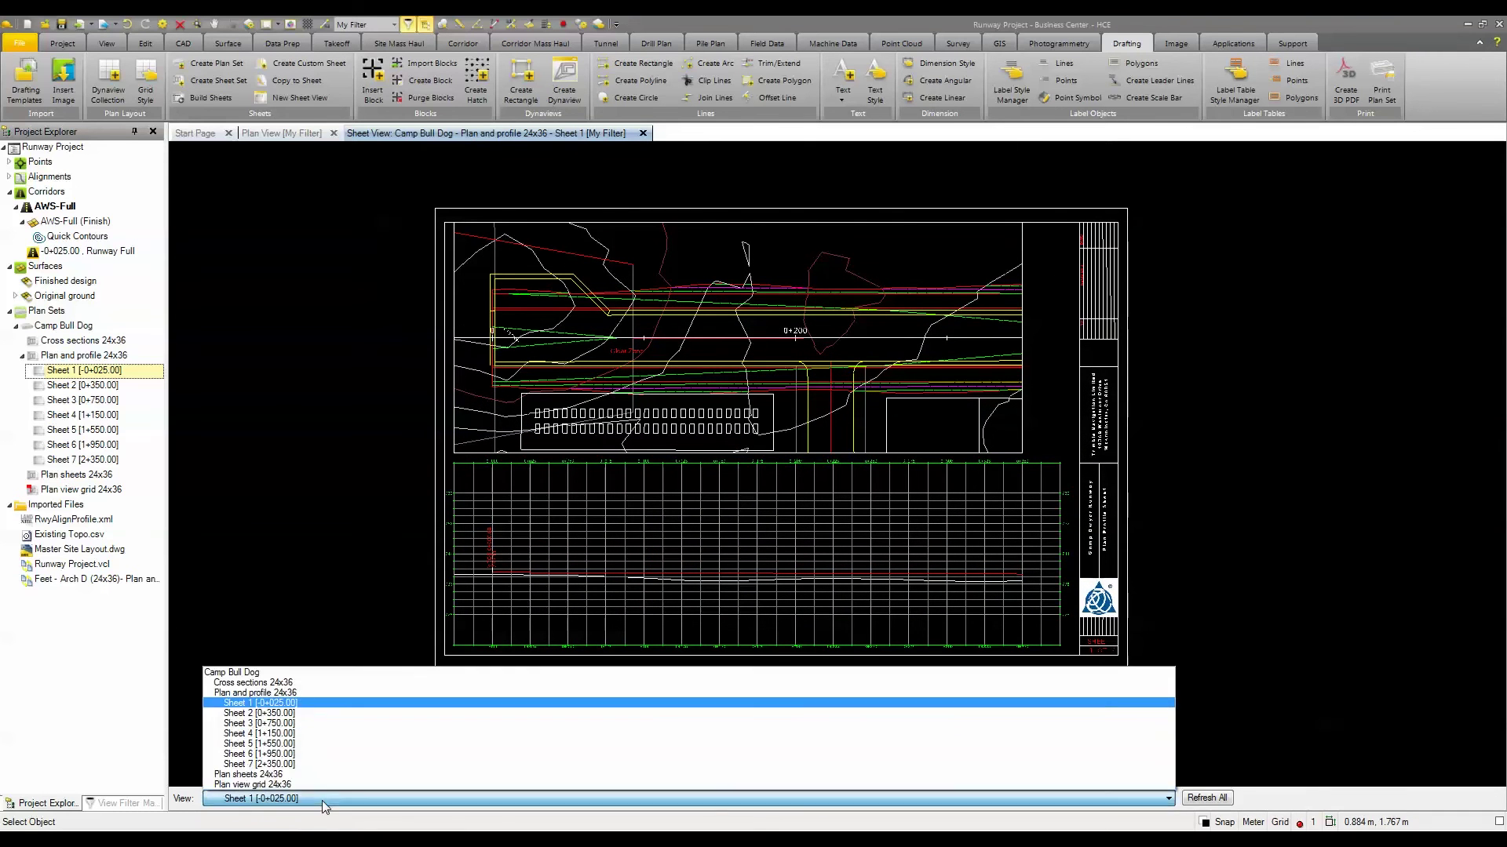
left_click(292, 714)
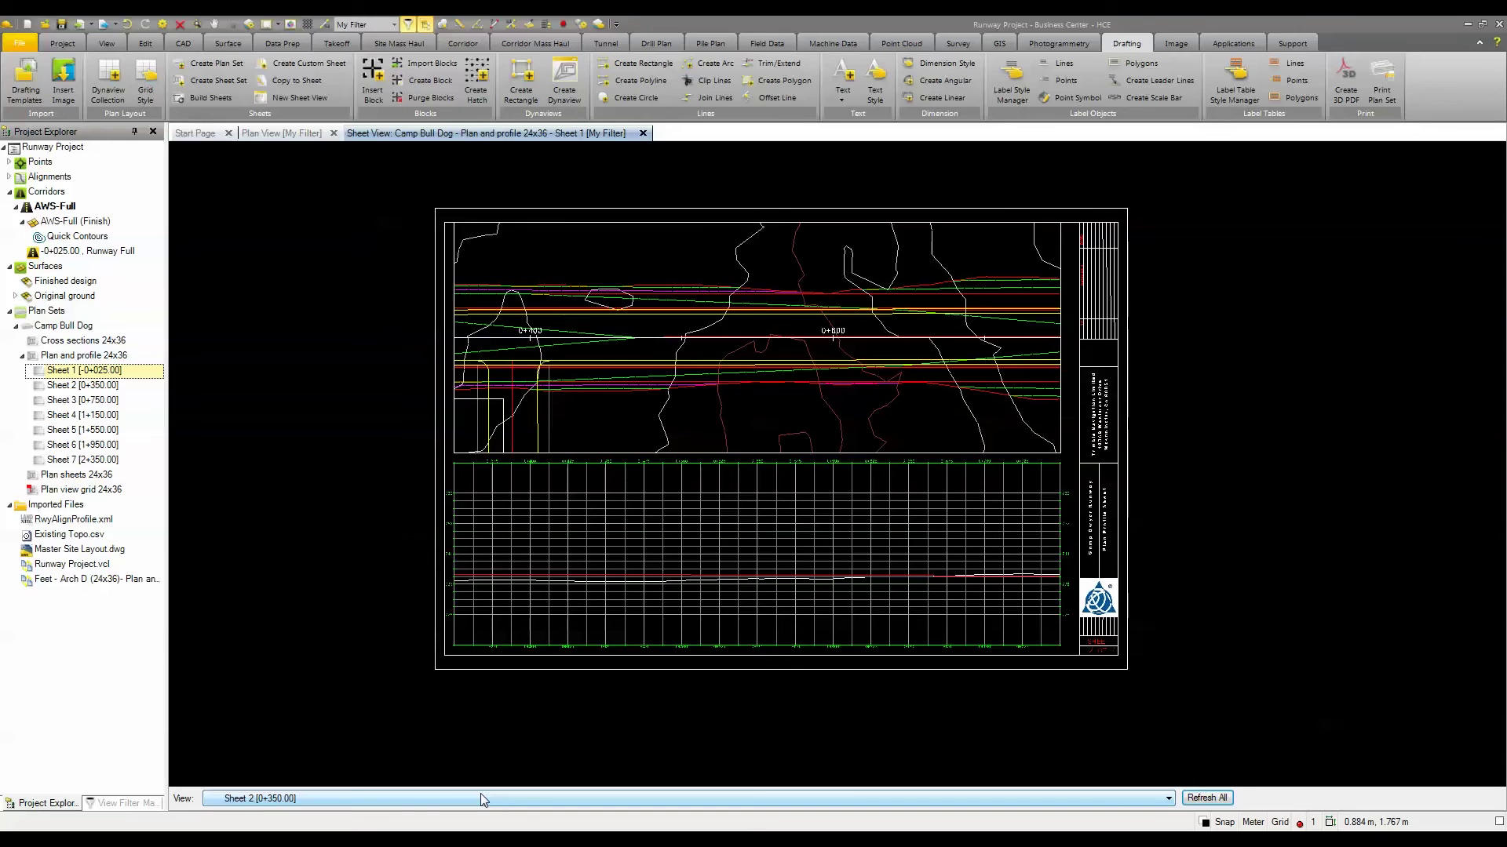
- Zoom around the sheets and settle on Sheet 3 [0+750.00]
scroll(480, 793, "down", 1)
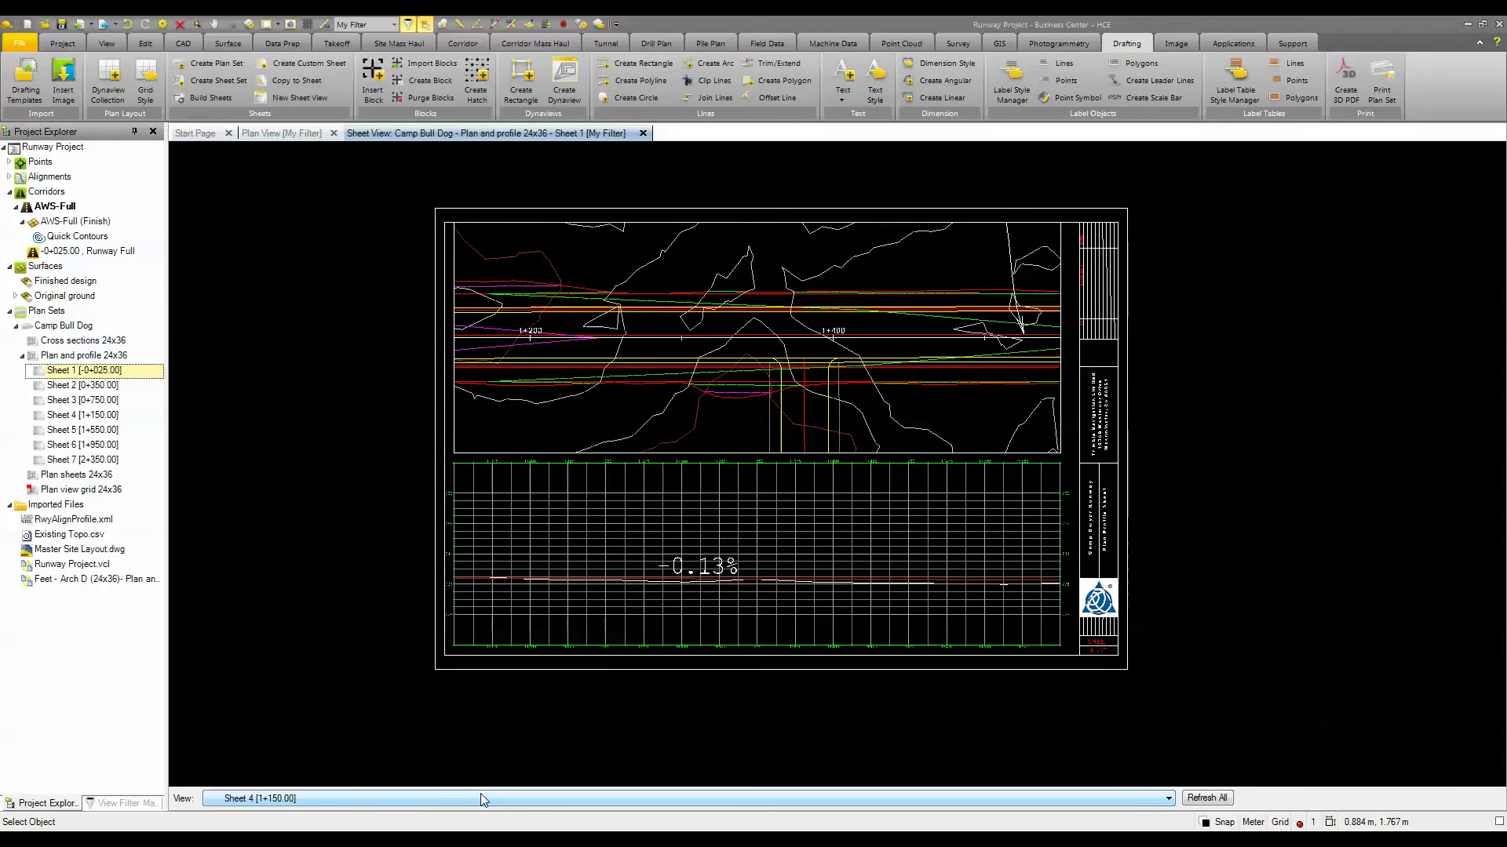
scroll(480, 793, "down", 1)
scroll(480, 794, "down", 1)
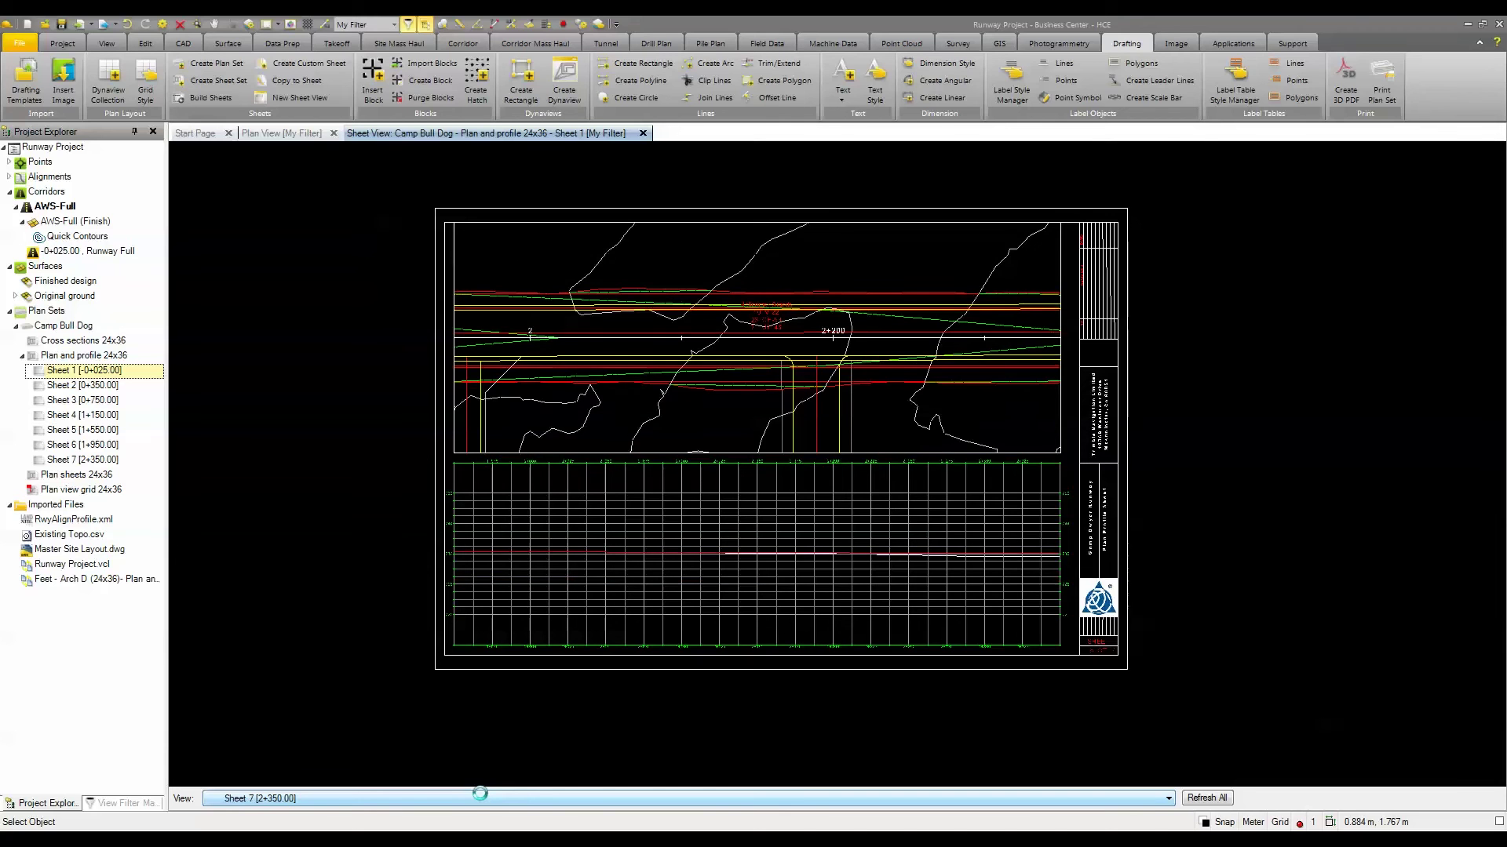
scroll(480, 795, "up", 2)
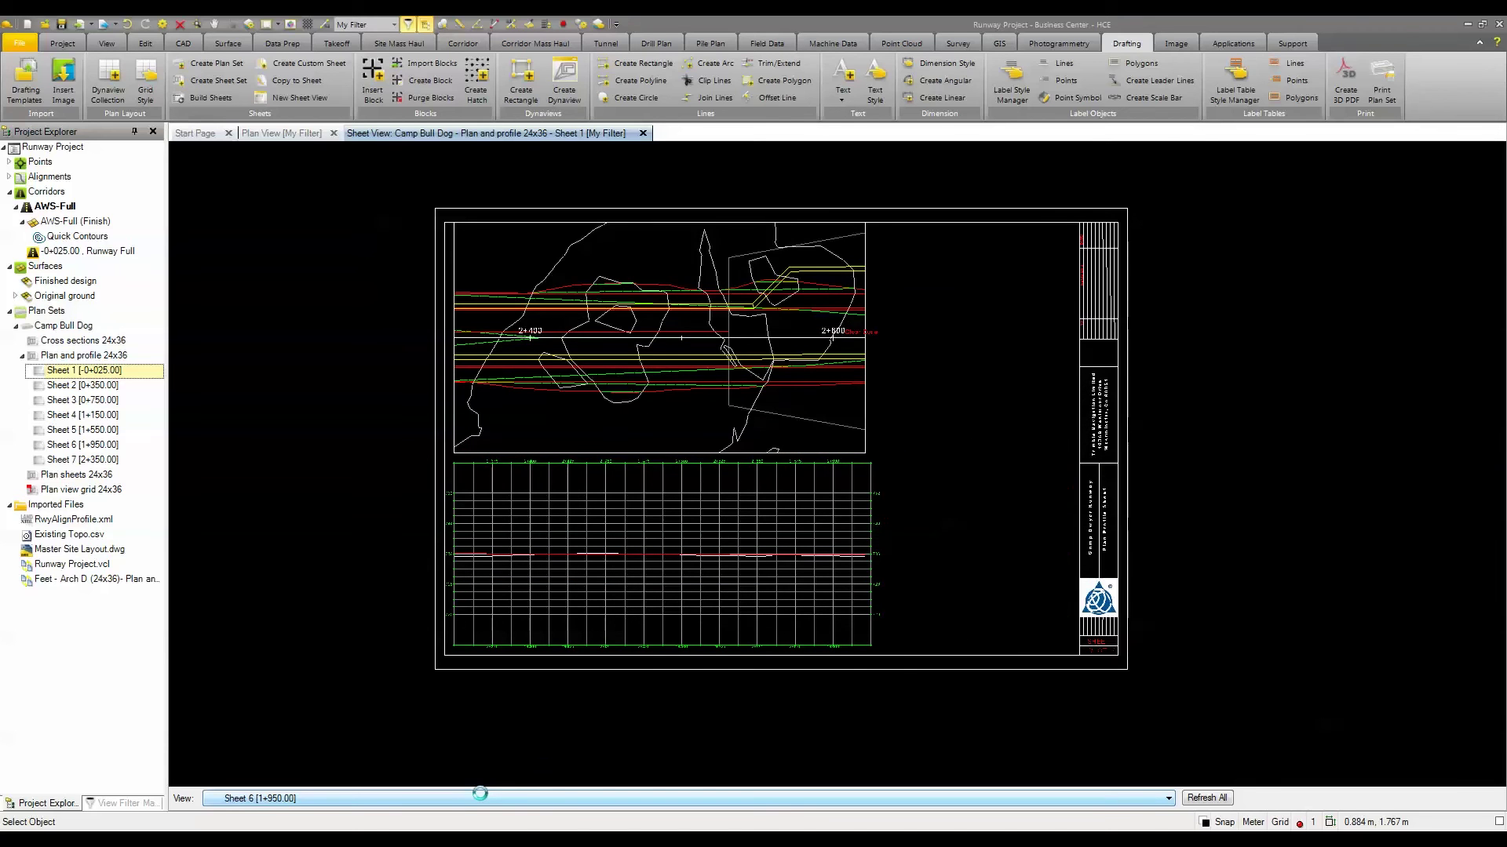
scroll(725, 799, "up", 1)
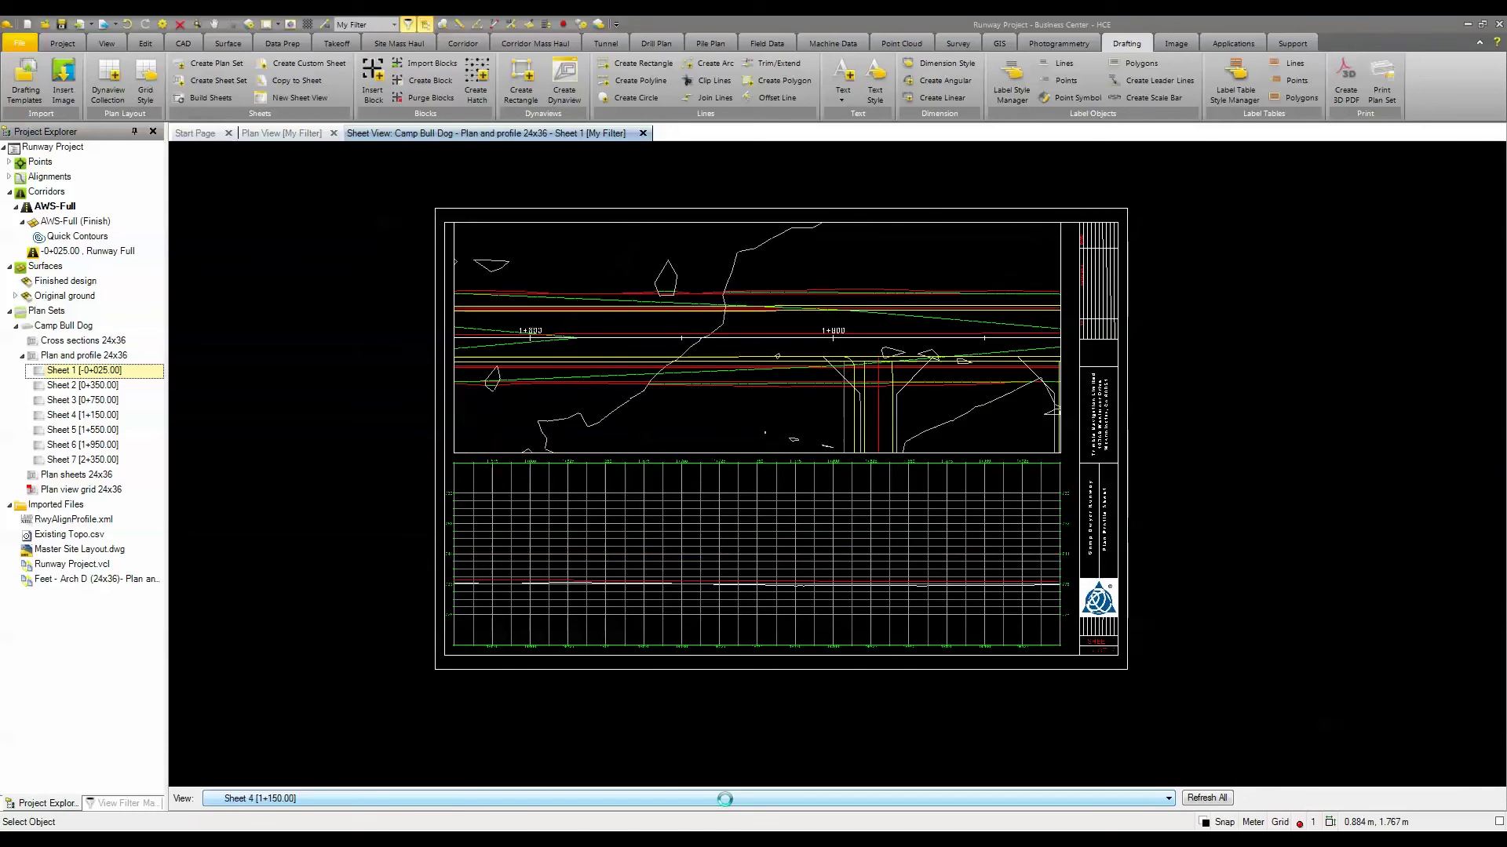
scroll(726, 799, "up", 1)
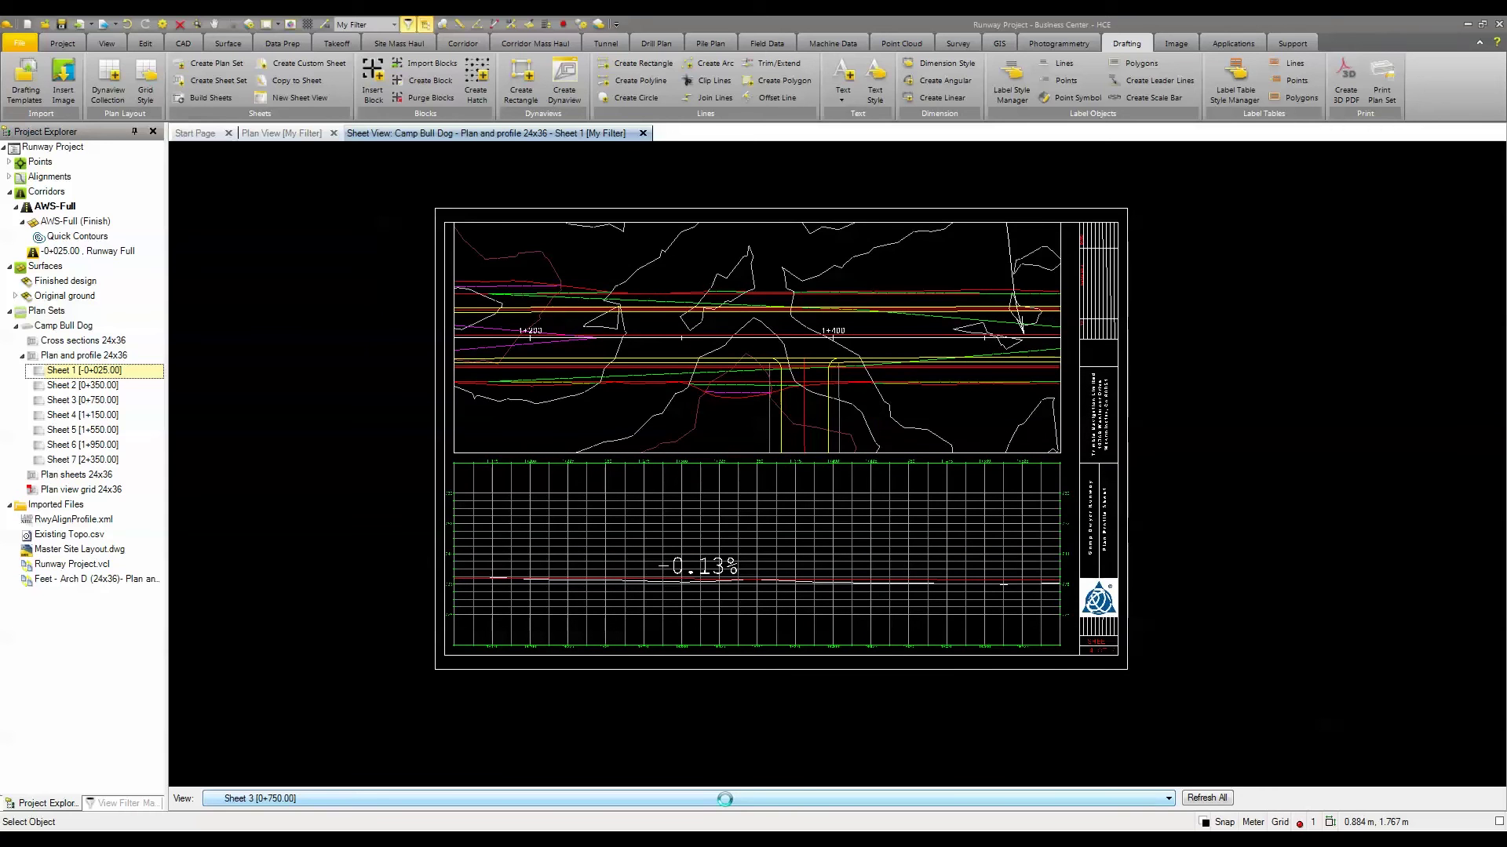
left_click(725, 799)
left_click(283, 524)
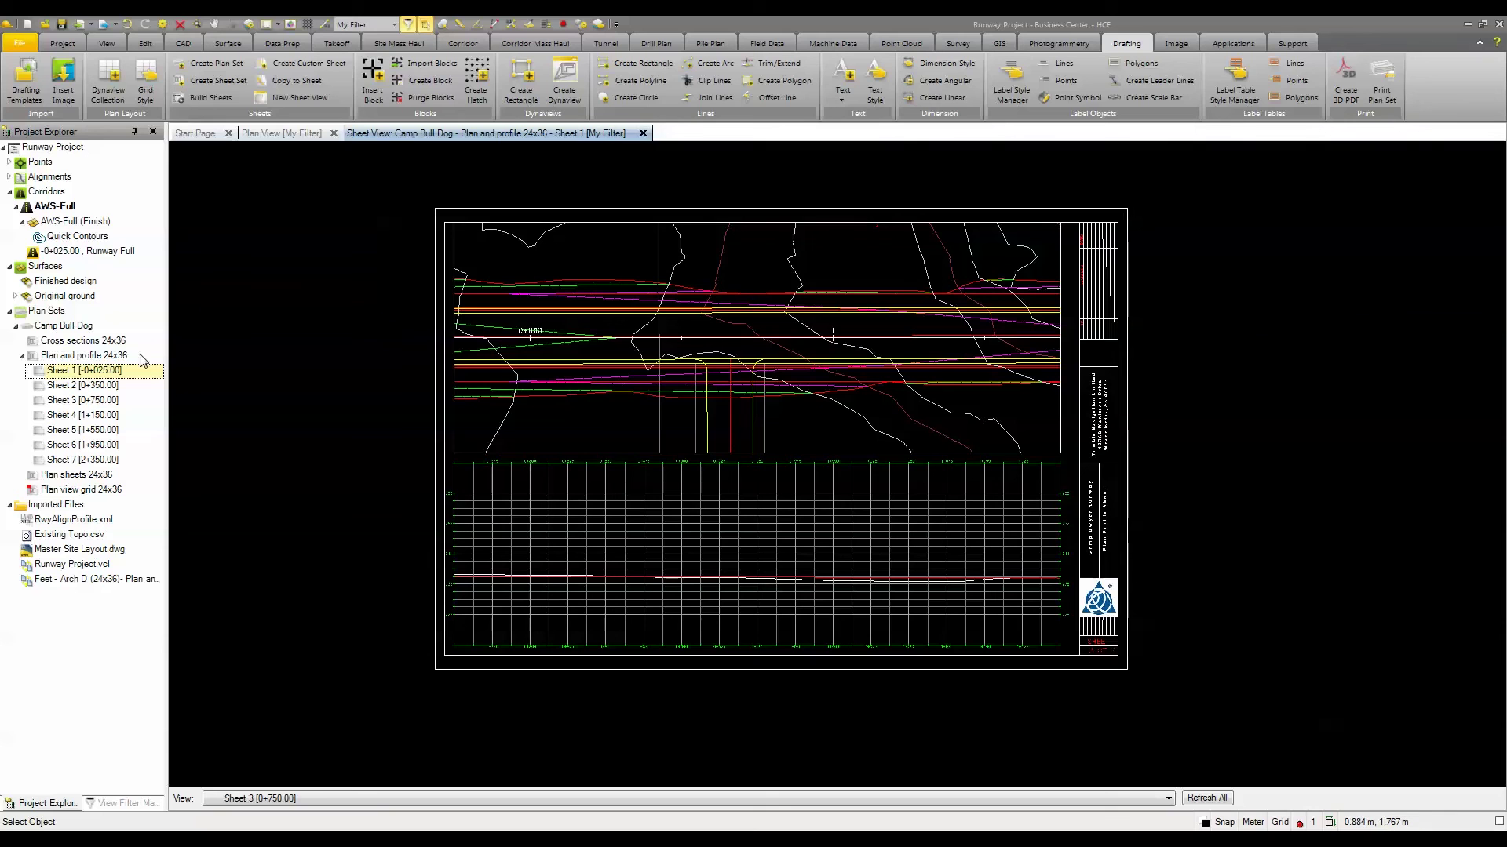
left_click(92, 342)
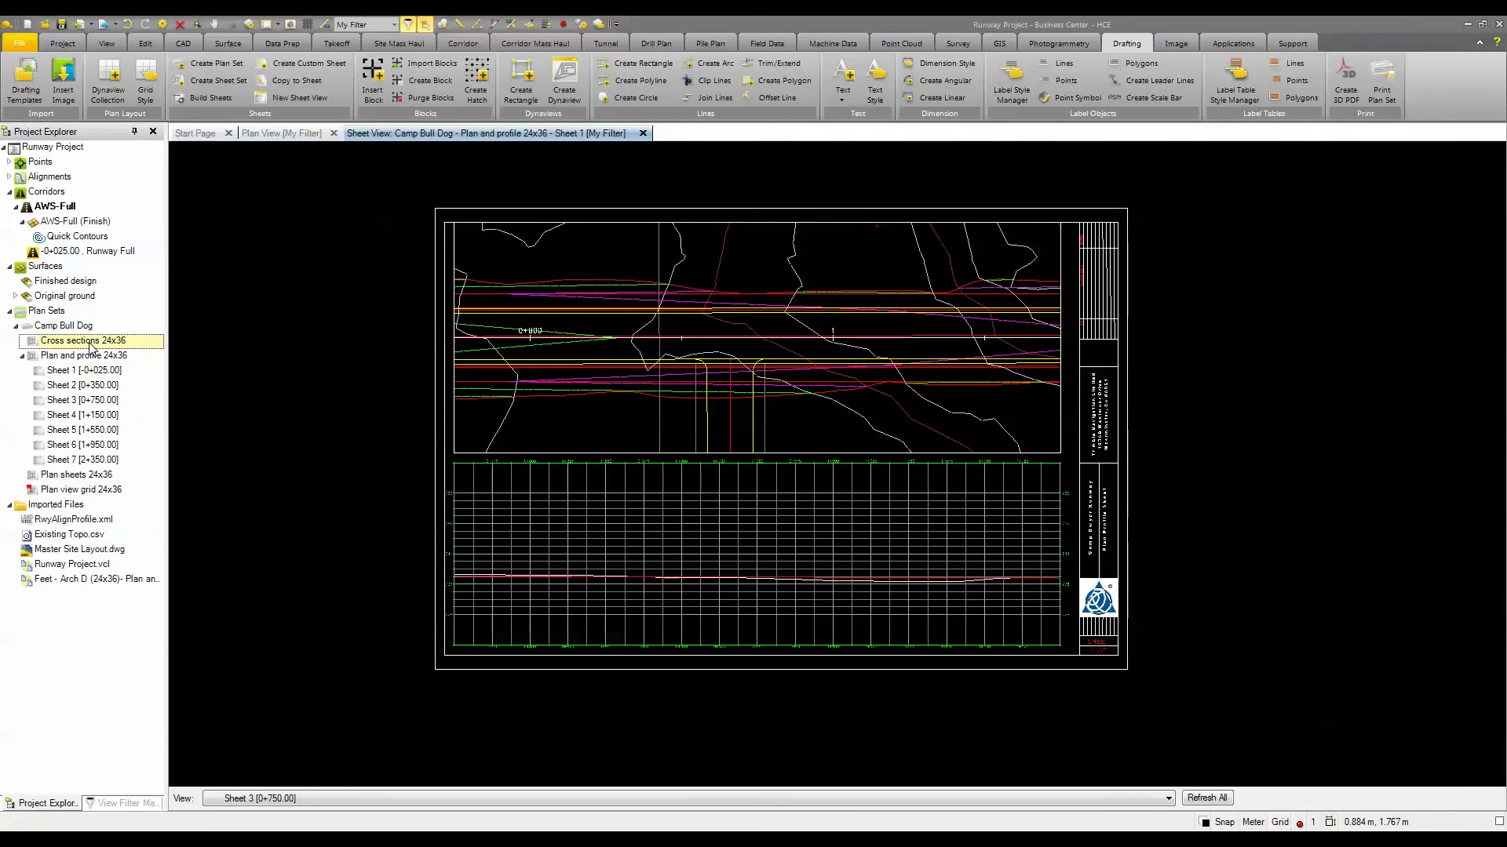
- Build the Cross sections 24x36 sheets and open cross-section Sheet 1 in a sheet view
right_click(90, 343)
left_click(118, 396)
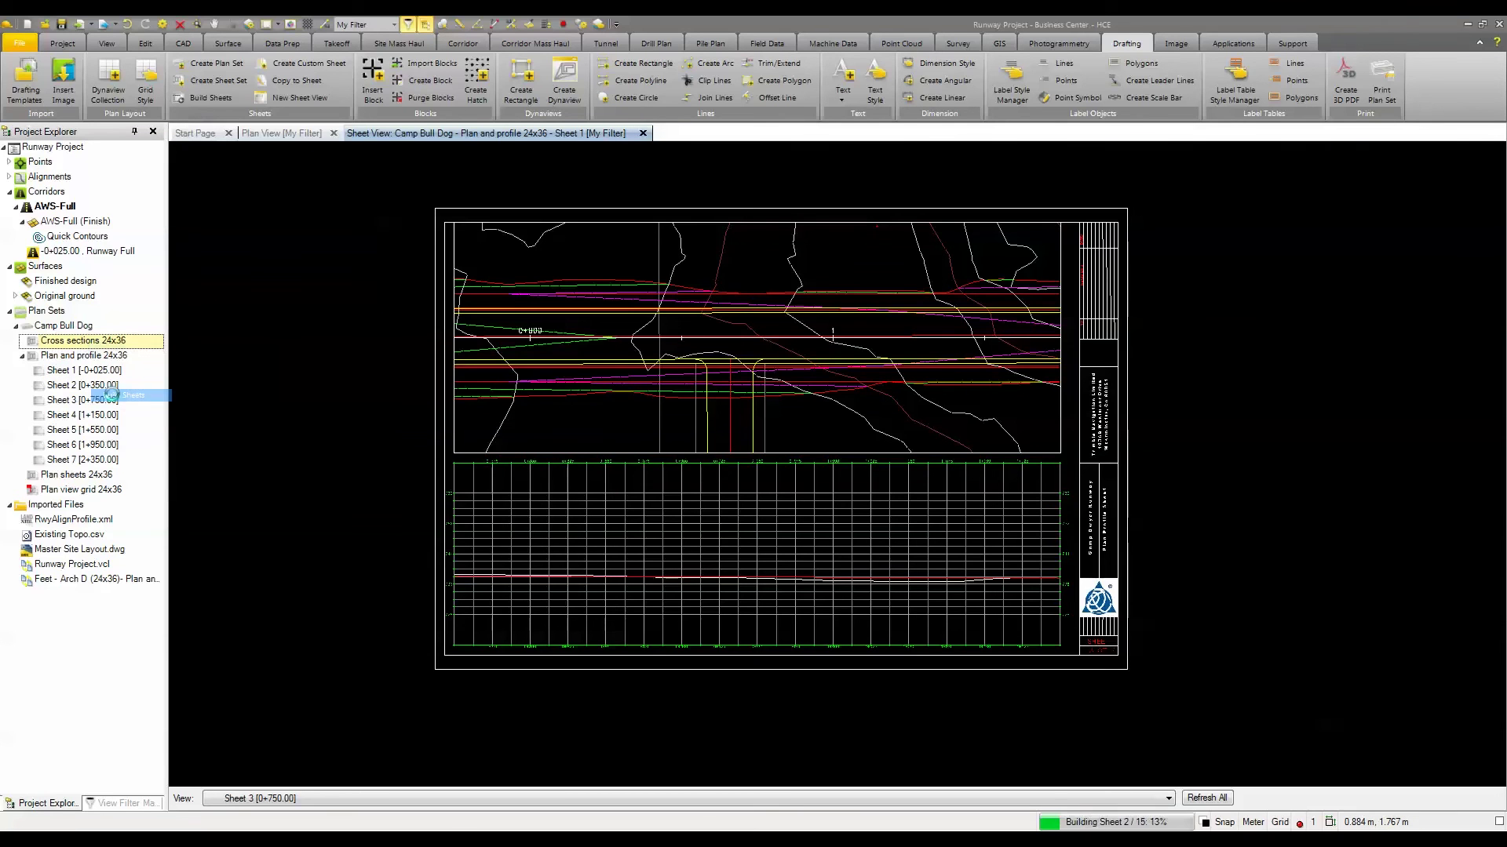
left_click(21, 341)
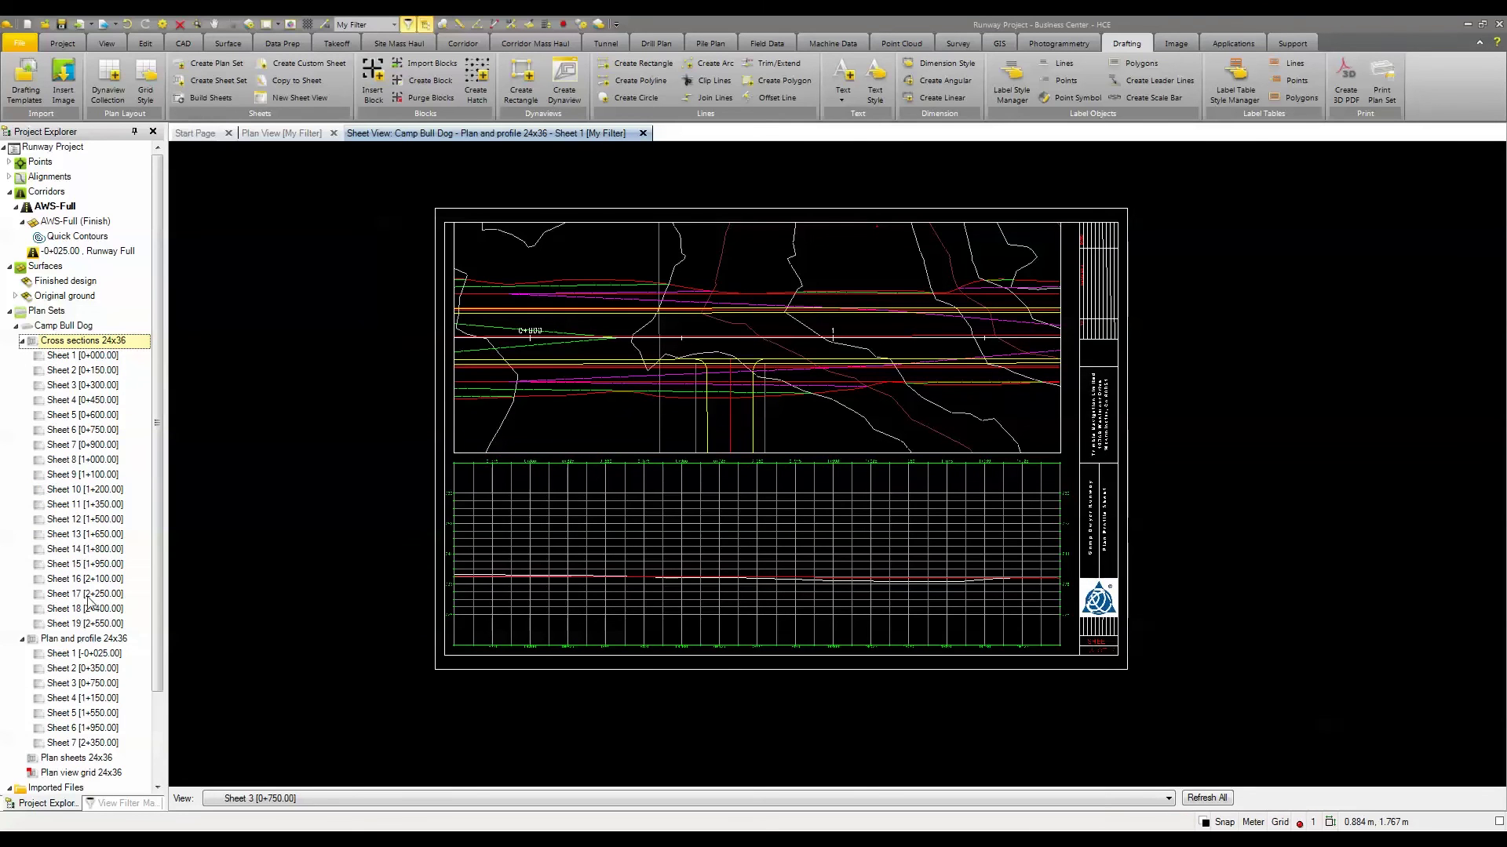
right_click(94, 357)
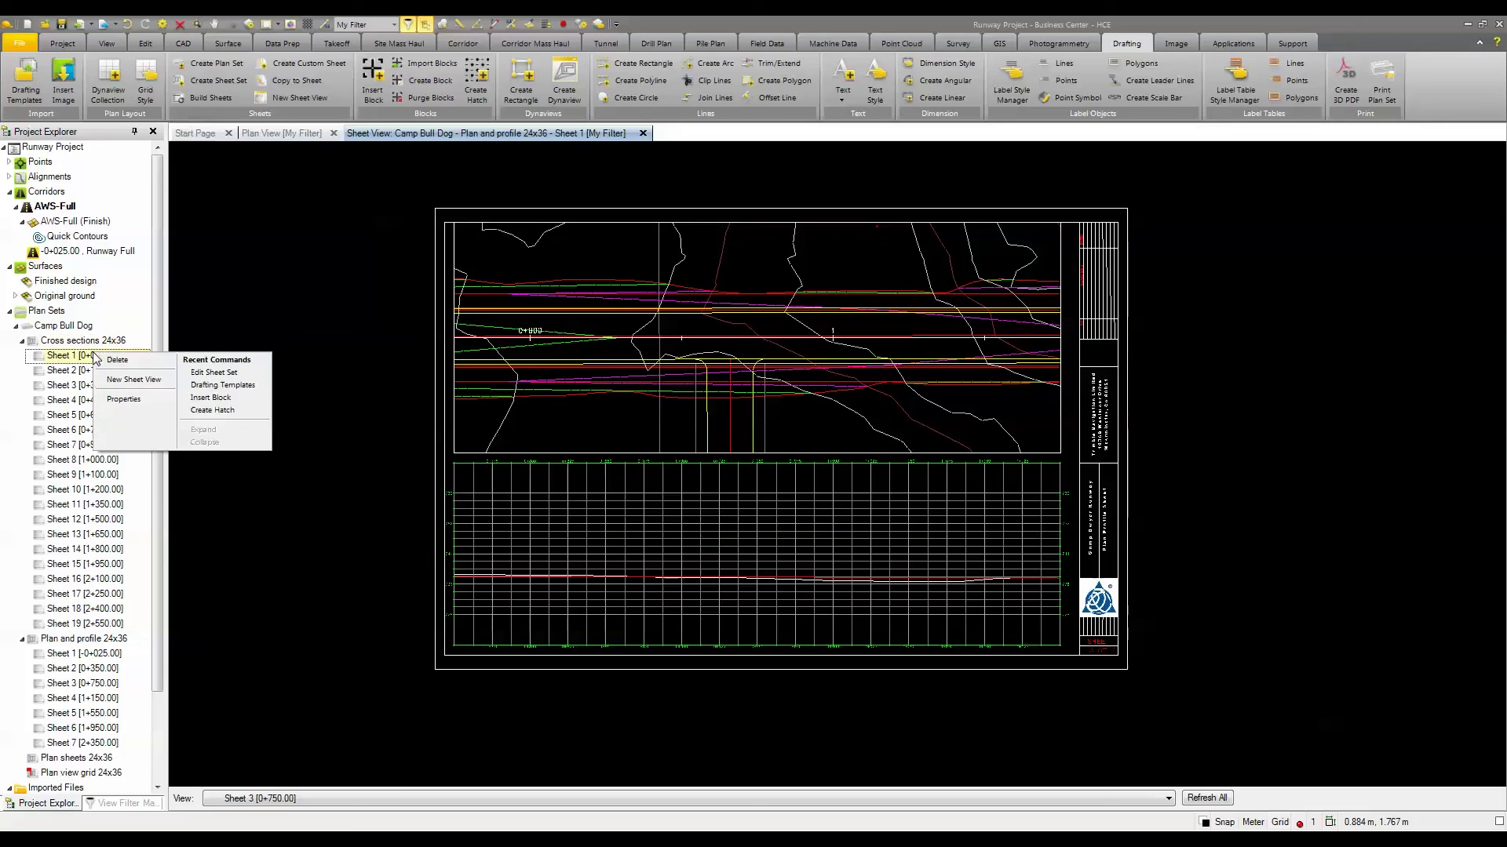
left_click(125, 380)
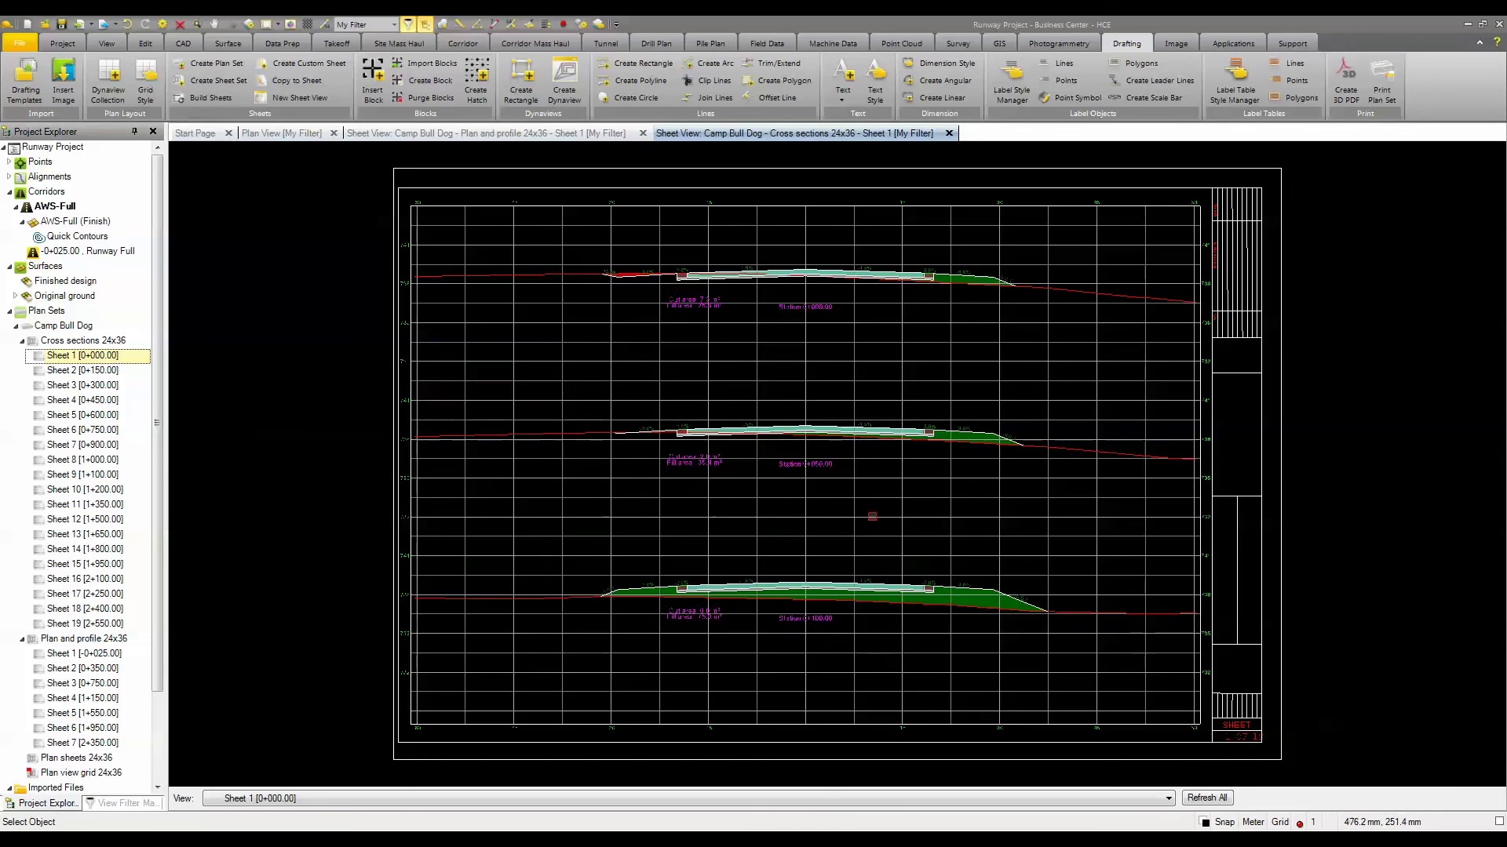
- View cross-section Sheet 10, then close the cross-section and plan-and-profile sheet views
scroll(812, 457, "up", 5)
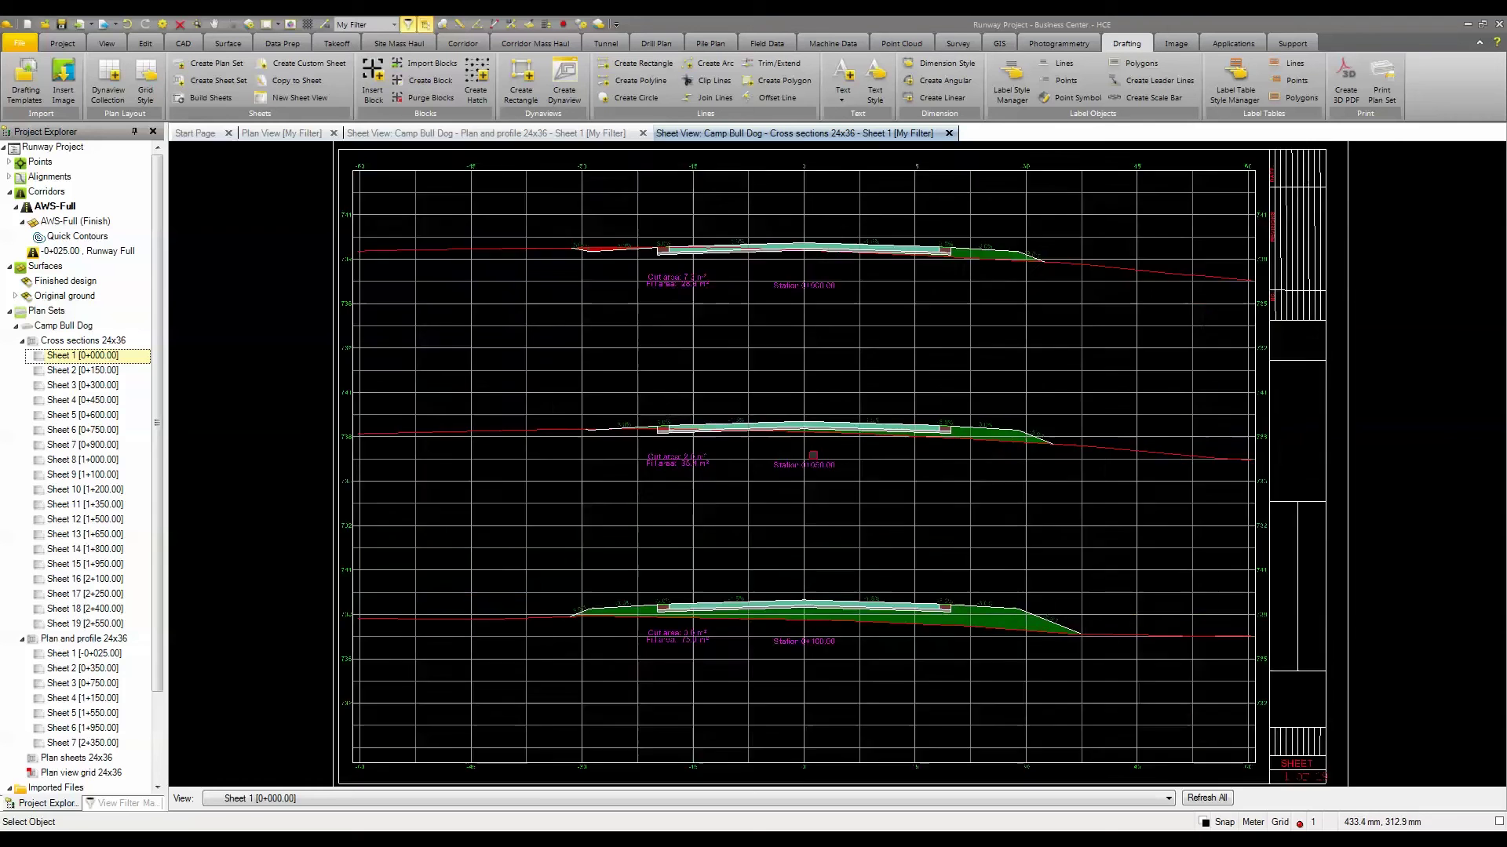
left_click(379, 794)
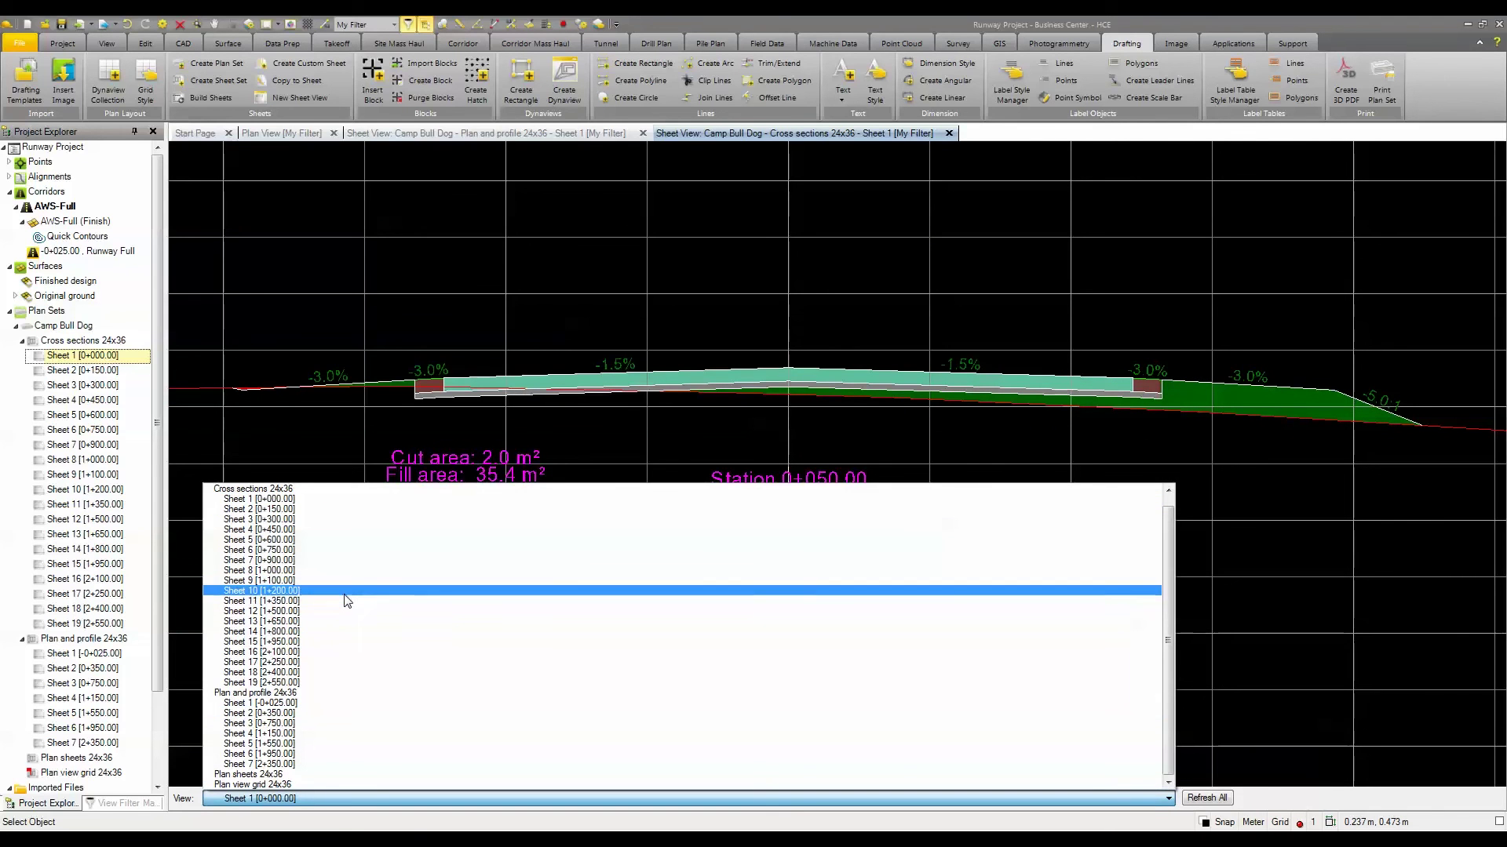
left_click(346, 592)
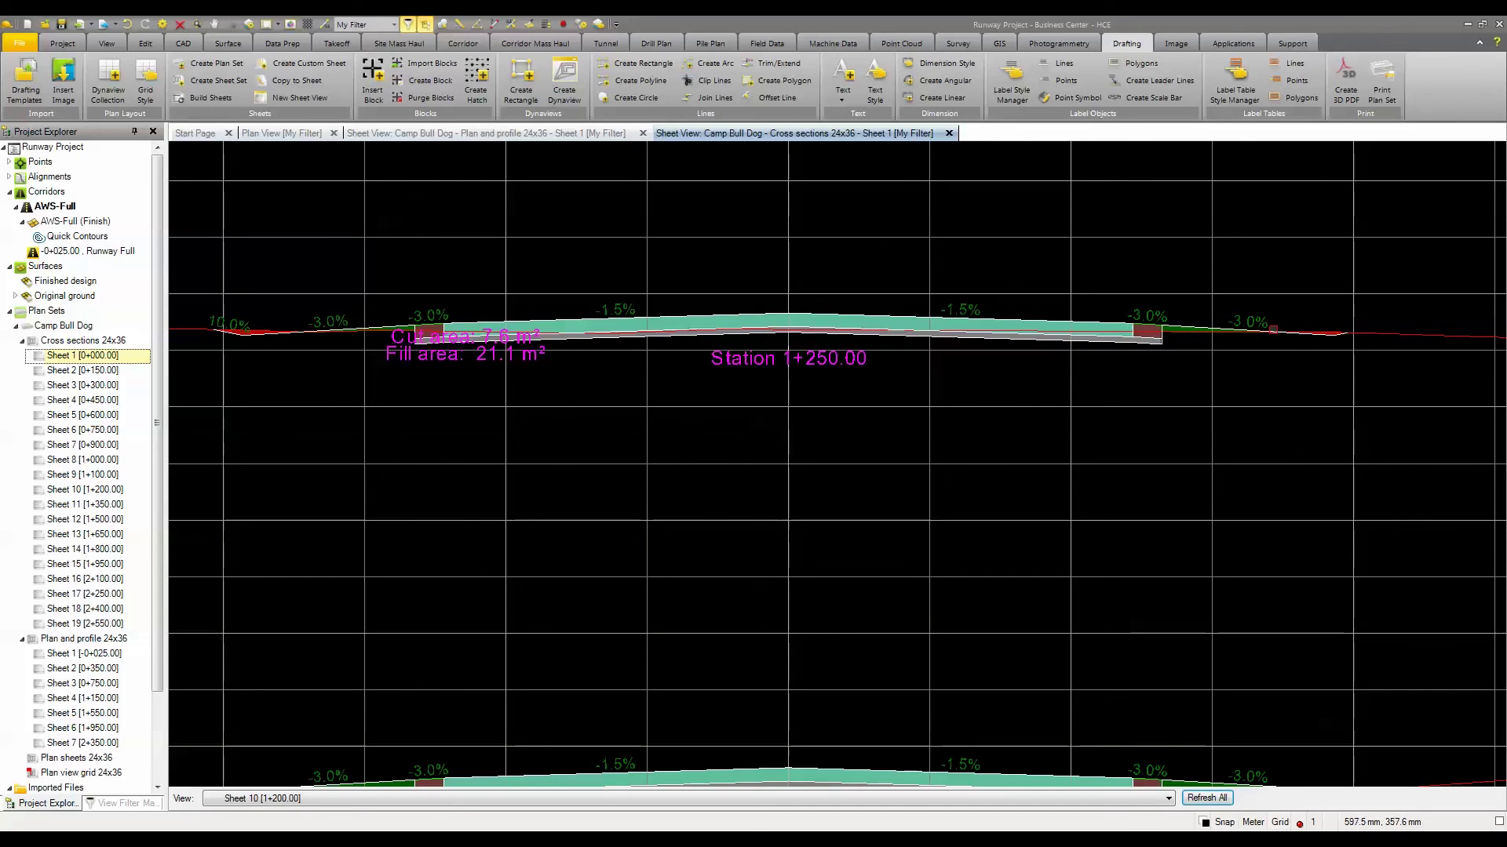
scroll(753, 460, "down", 2)
scroll(670, 523, "down", 2)
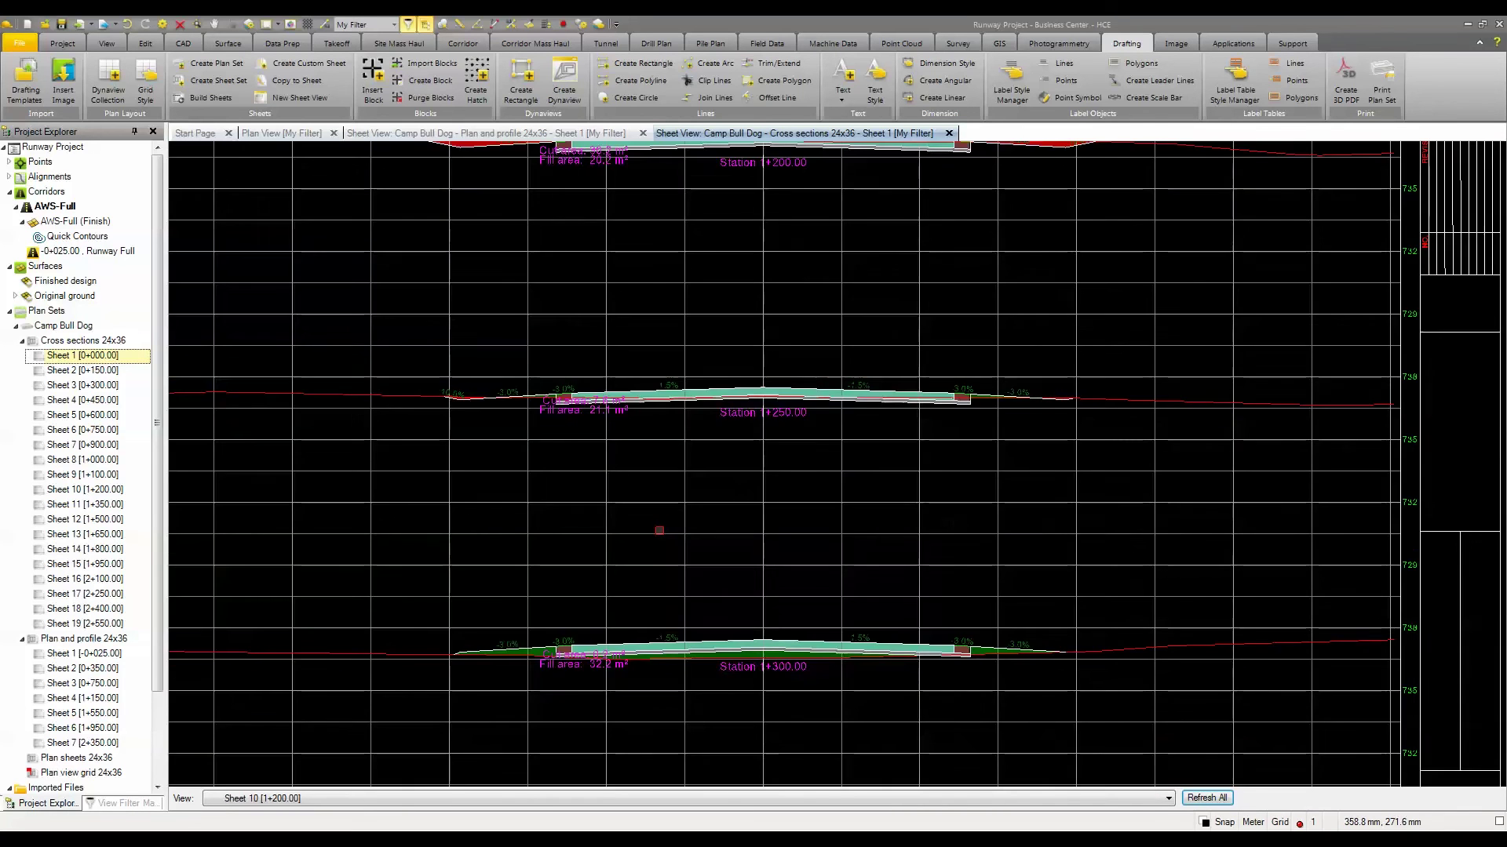
middle_click_drag(670, 523, 659, 475)
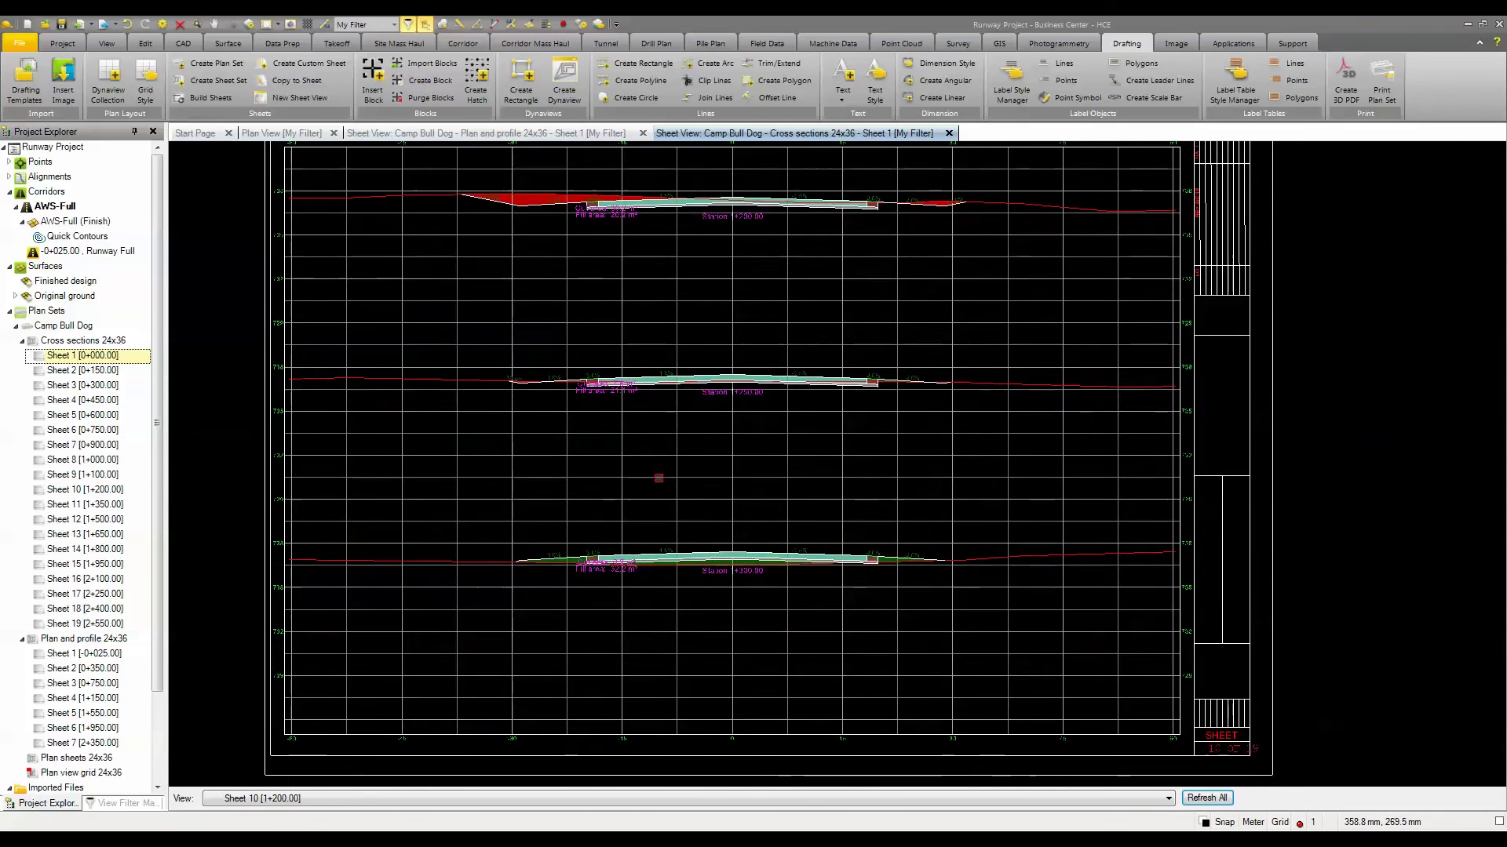
scroll(659, 474, "down", 1)
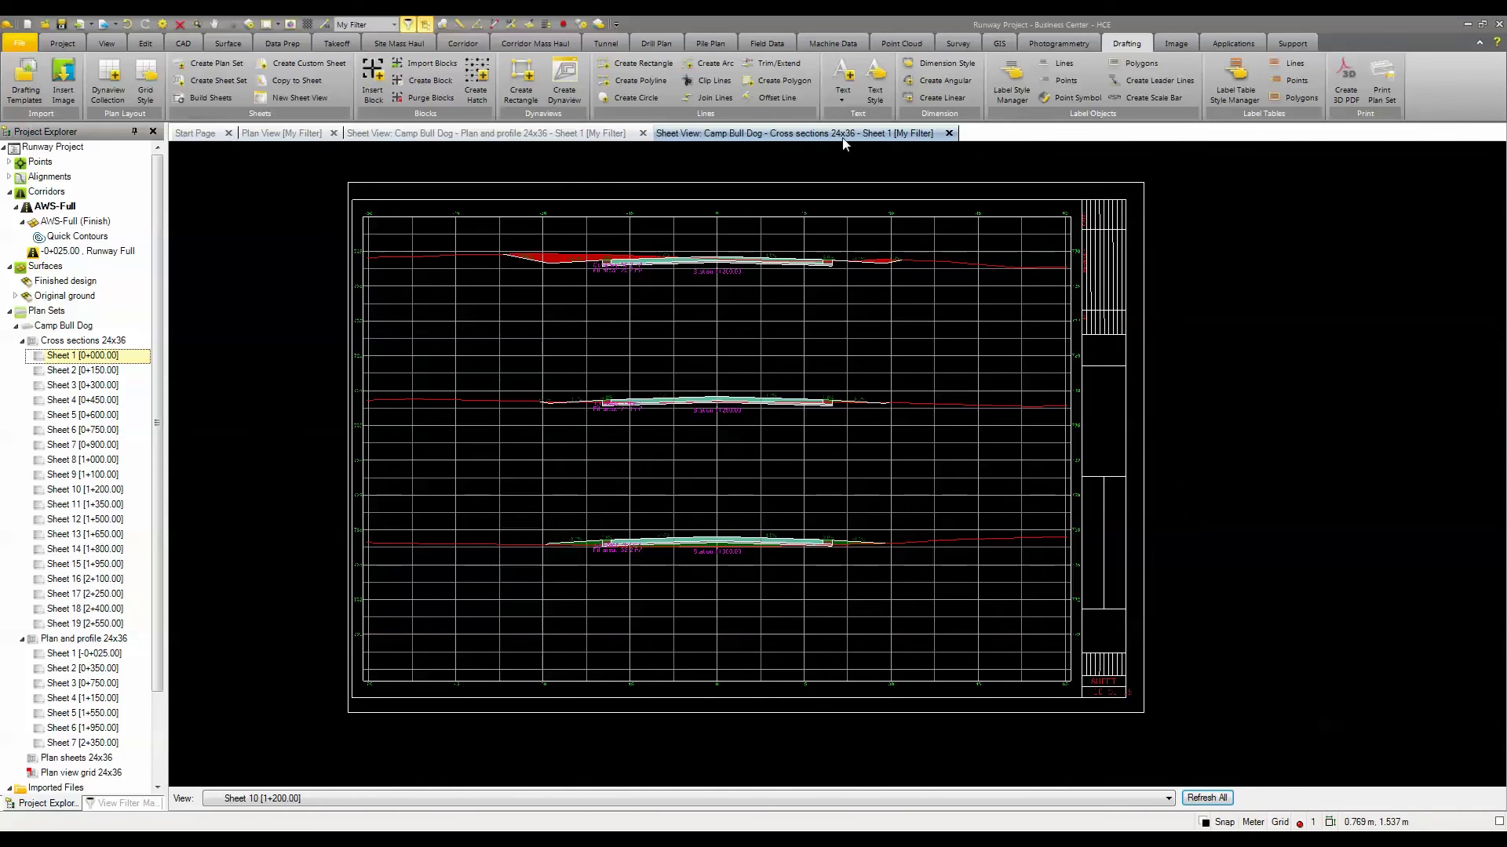
left_click(948, 134)
left_click(642, 133)
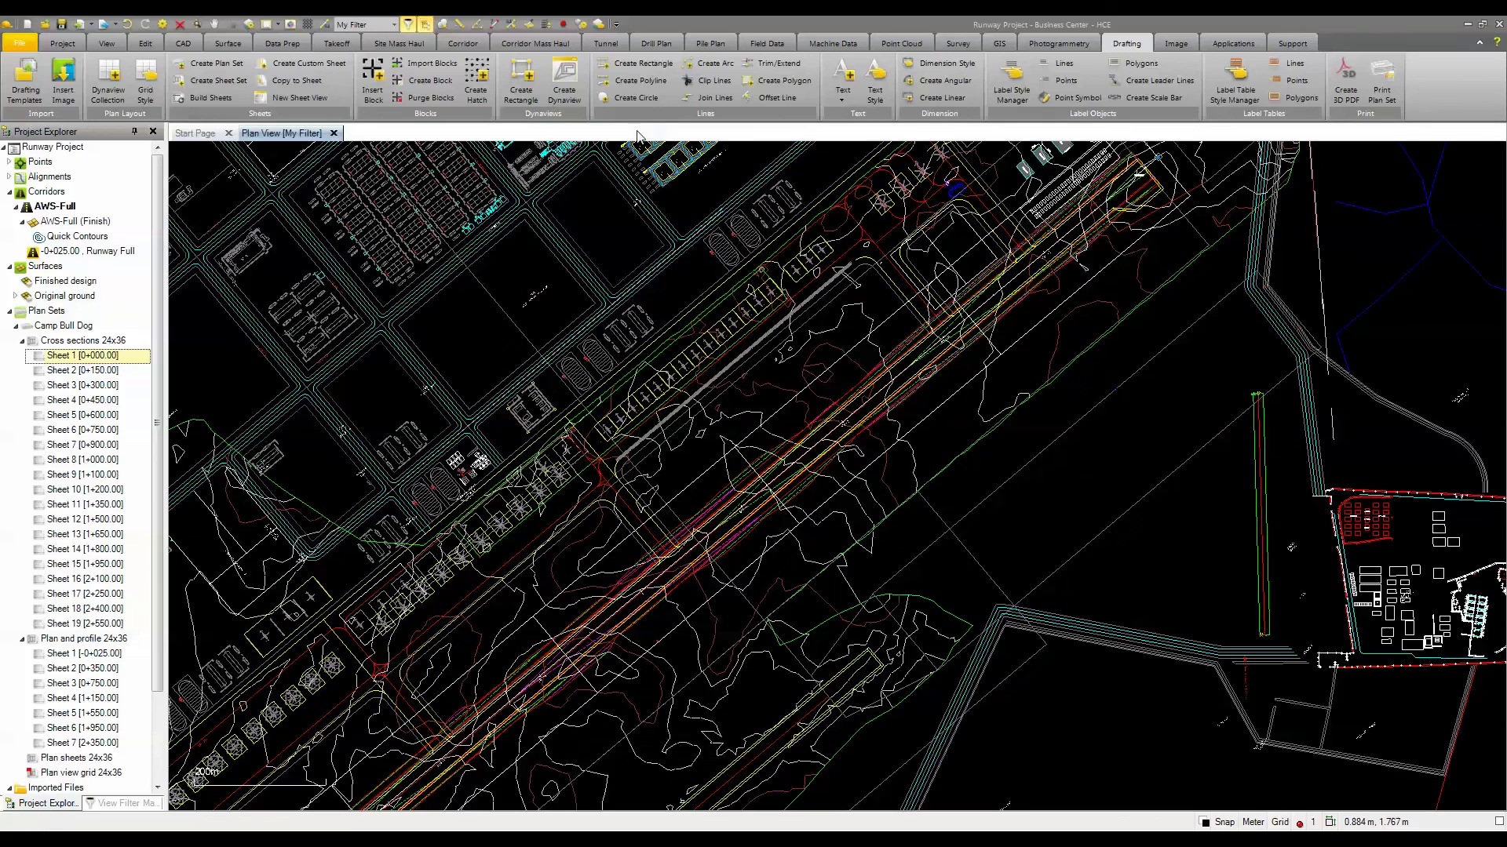
left_click(77, 343)
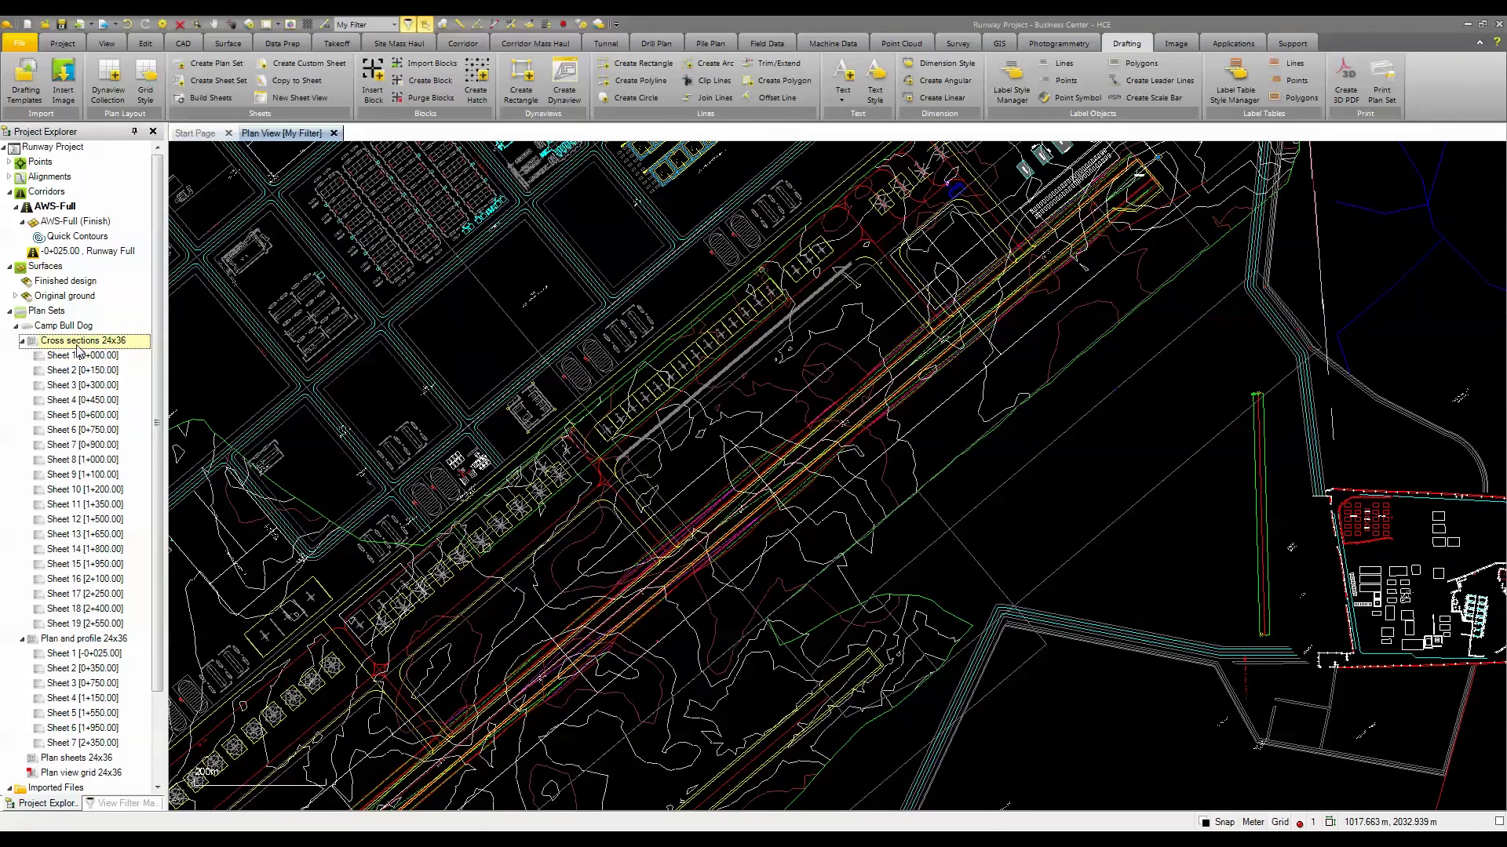
left_click(1380, 82)
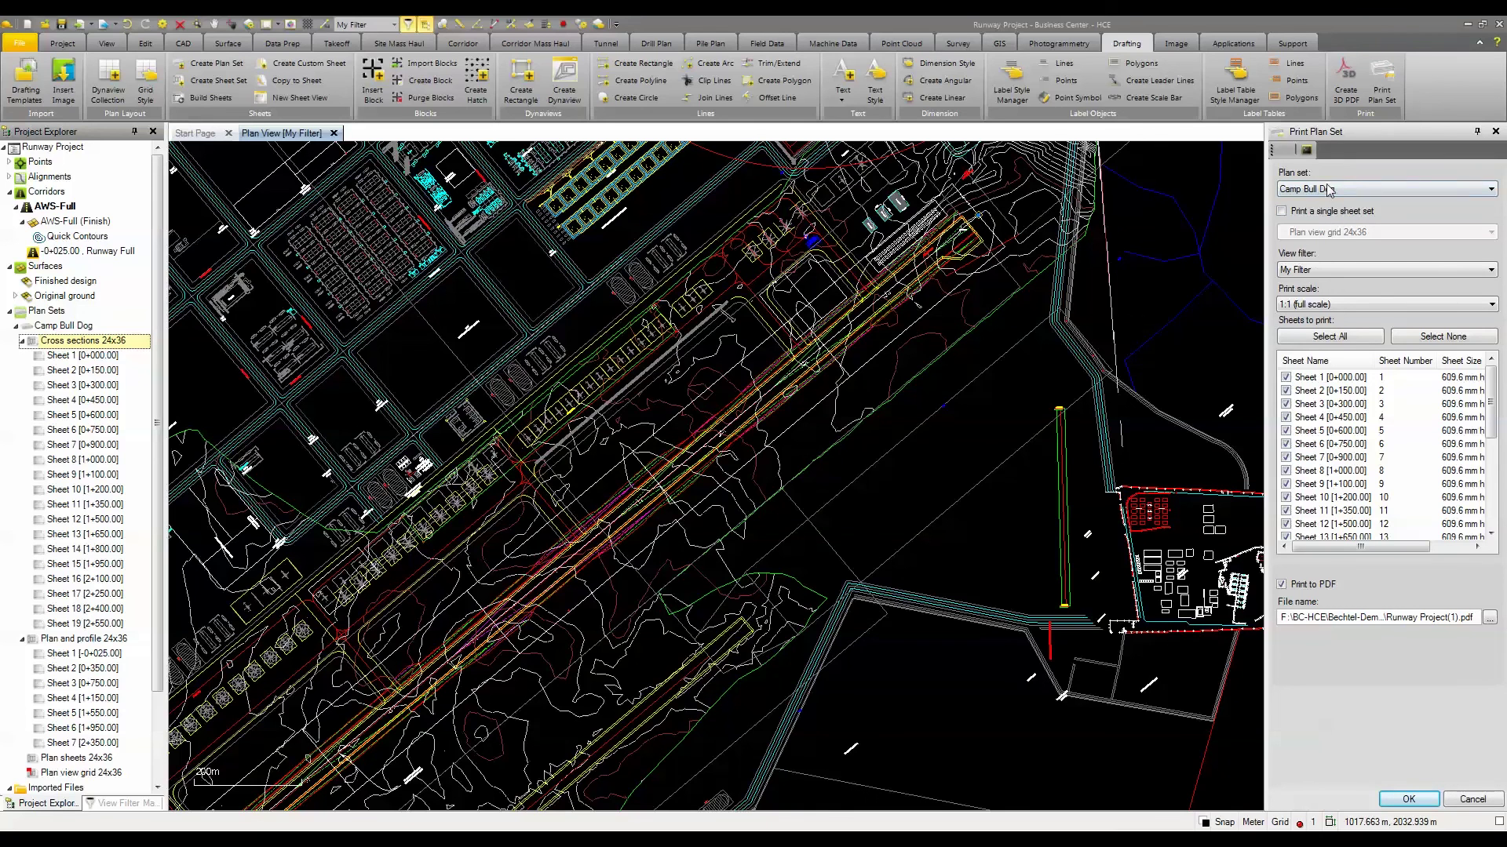
left_click(1282, 213)
left_click(1282, 212)
left_click(1461, 801)
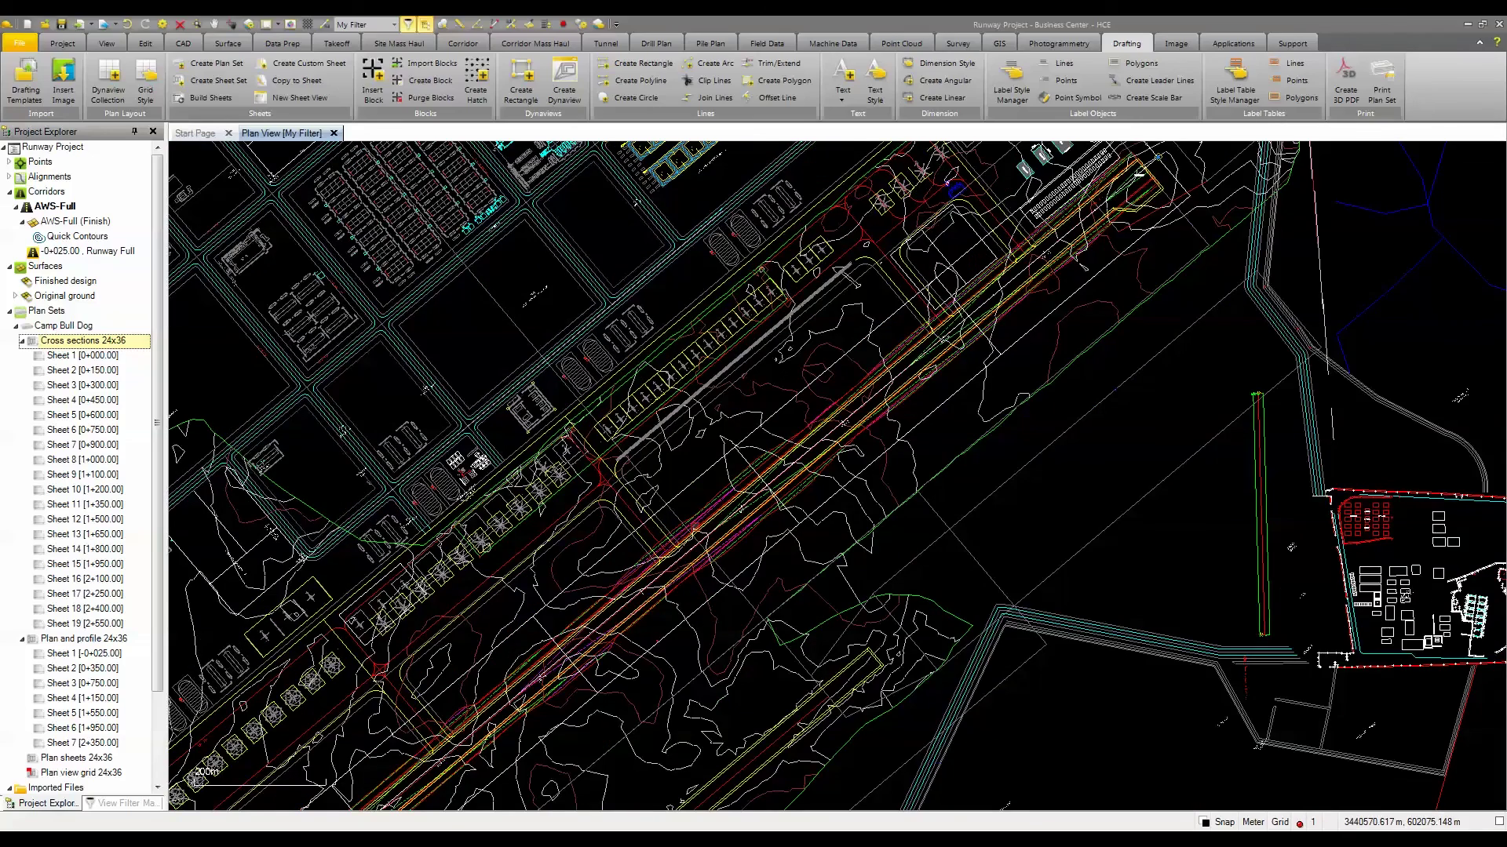
scroll(836, 475, "down", 5)
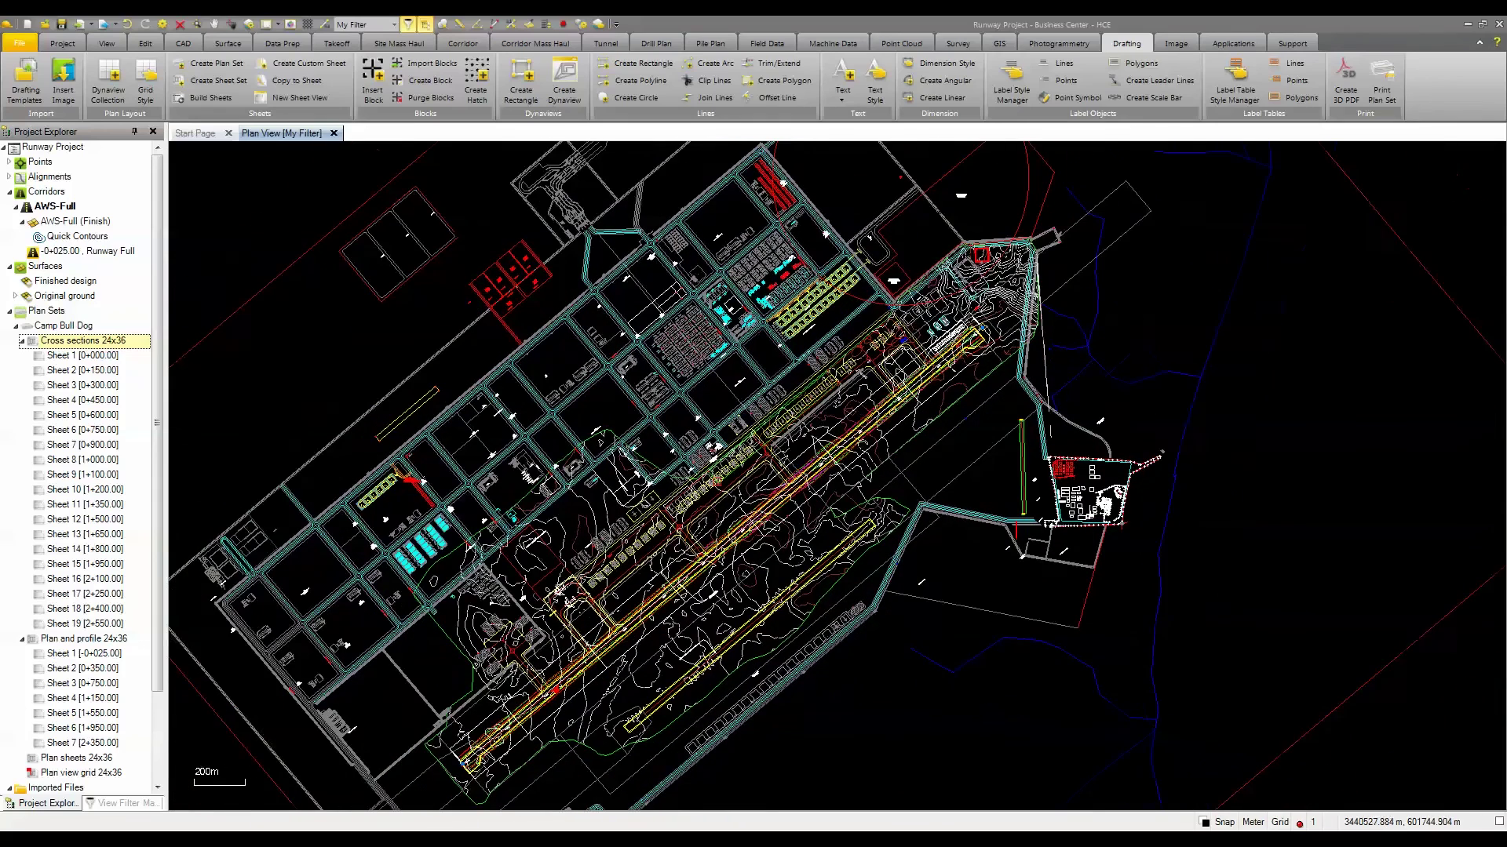